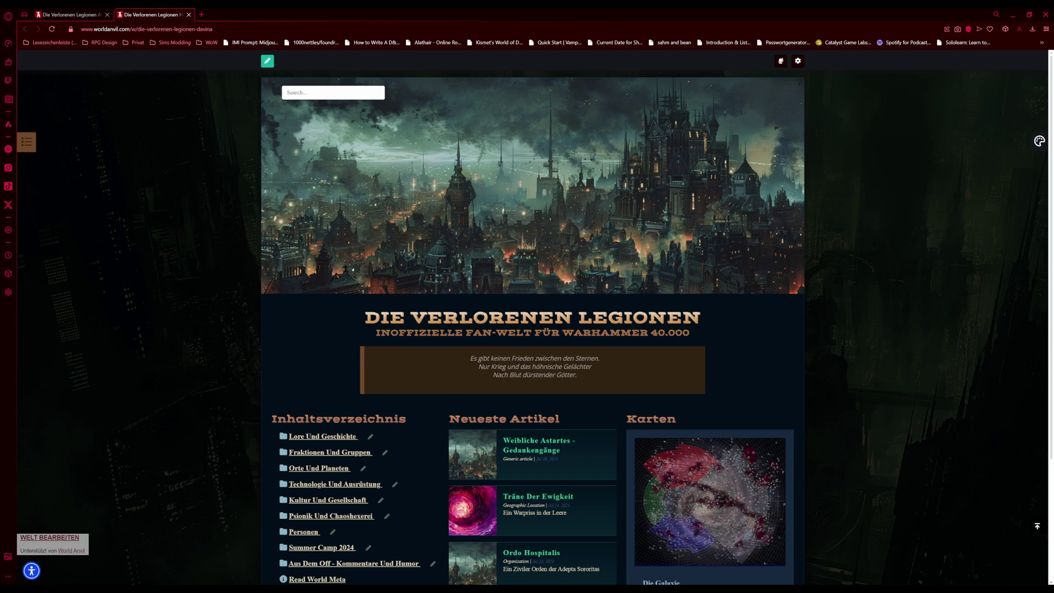
# Step: Review the Die Verlorenen Legionen home page and open and read its article Träne der Ewigkeit
pyautogui.scroll(-3, 532, 330)
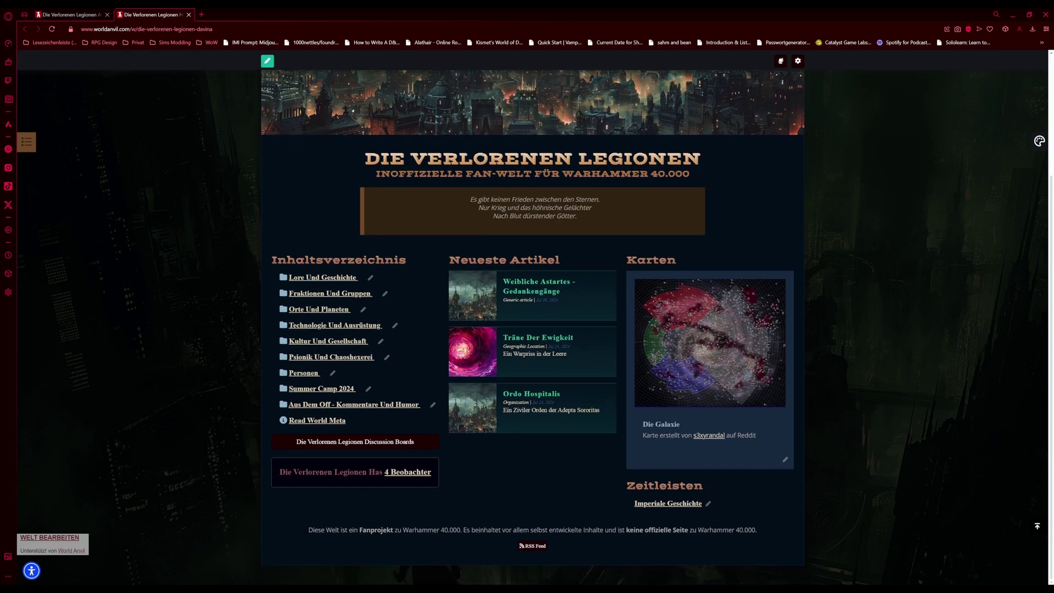
pyautogui.scroll(3, 532, 329)
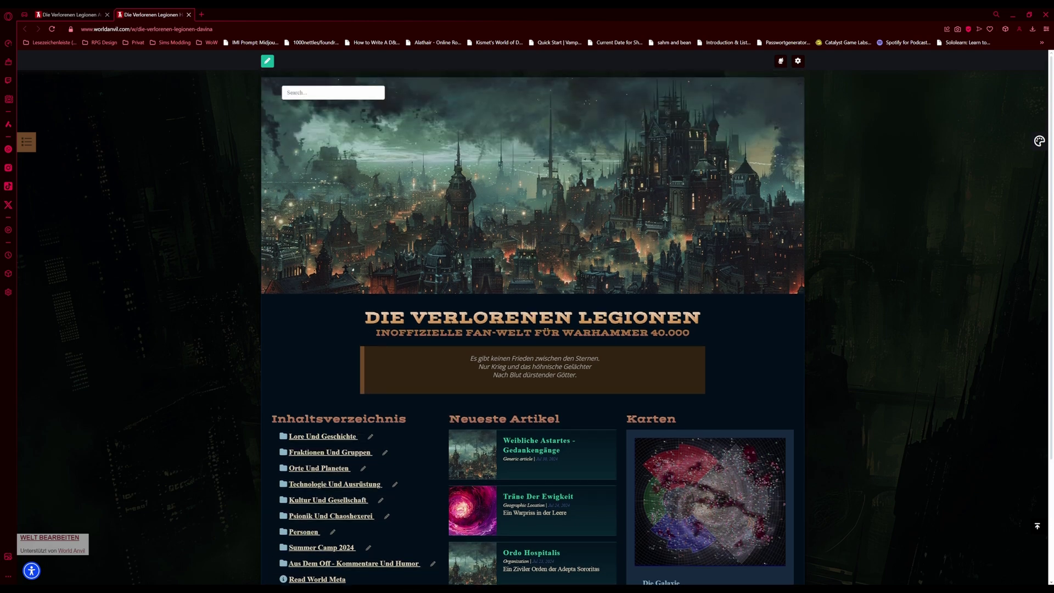
pyautogui.scroll(-3, 533, 329)
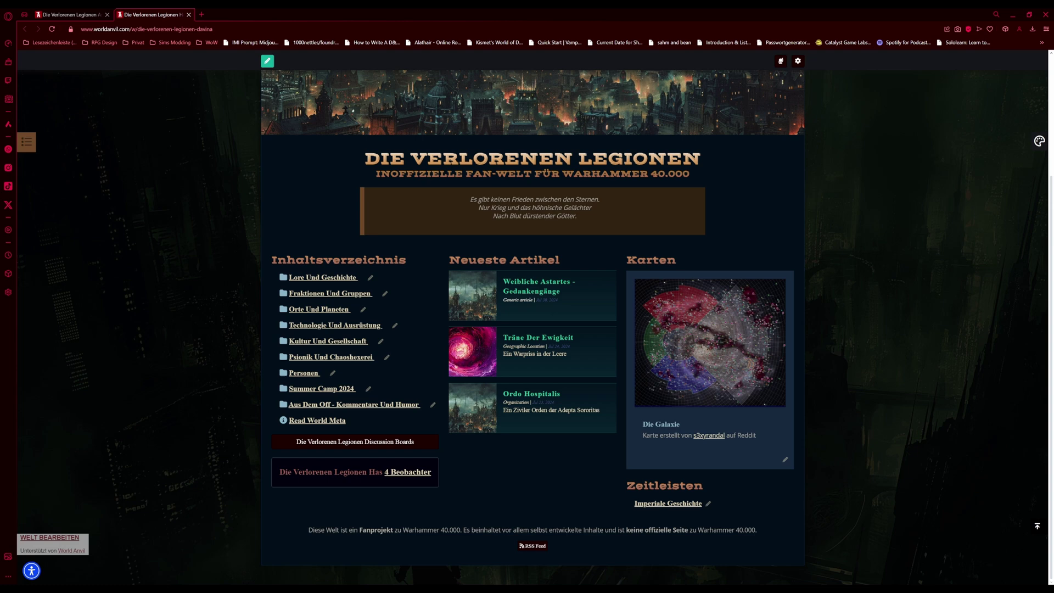
pyautogui.click(537, 339)
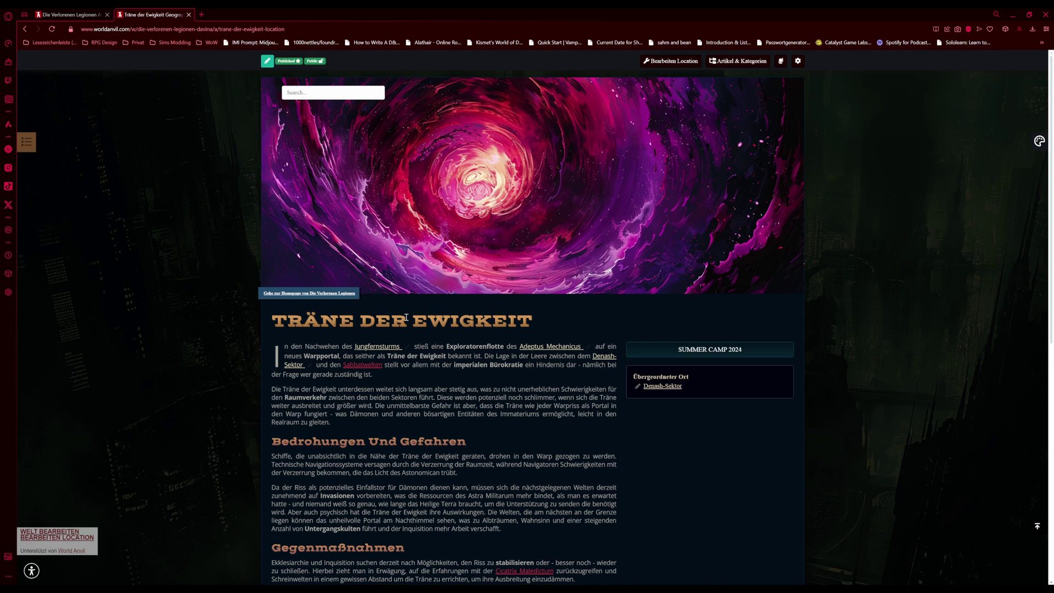
pyautogui.scroll(-6, 407, 316)
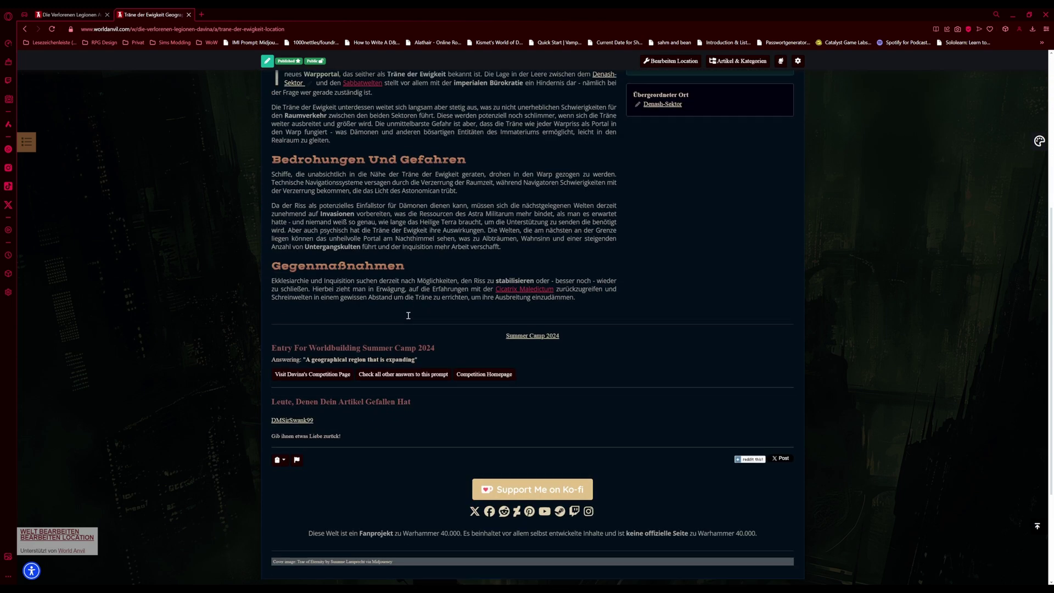
pyautogui.scroll(-2, 407, 318)
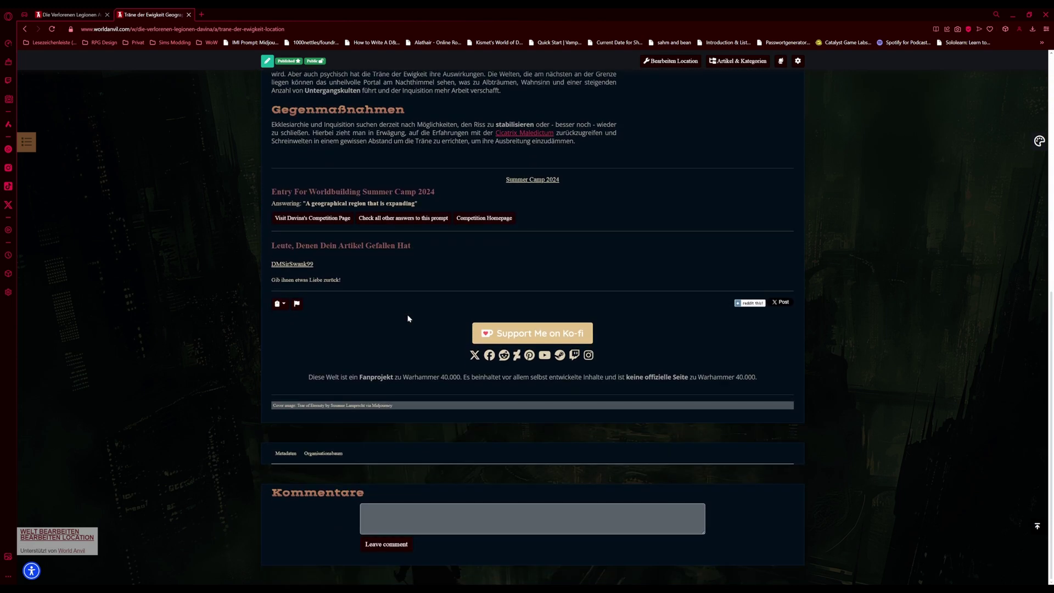
pyautogui.scroll(8, 408, 318)
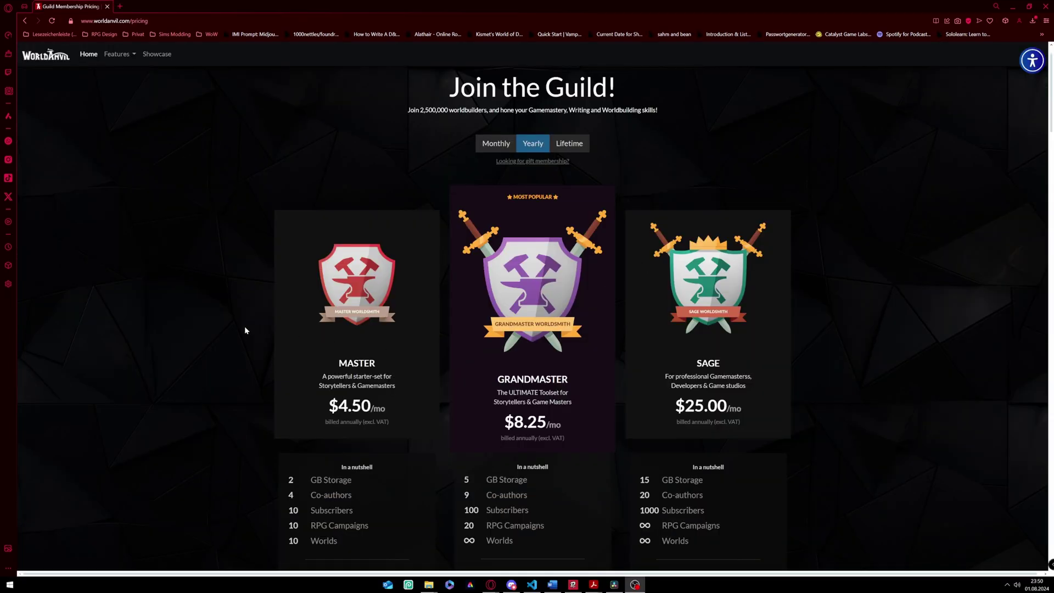
# Step: Compare the World Anvil membership tiers, highlighting Theming & Styling under Master and Advanced Styling under Grandmaster
pyautogui.scroll(-4, 245, 327)
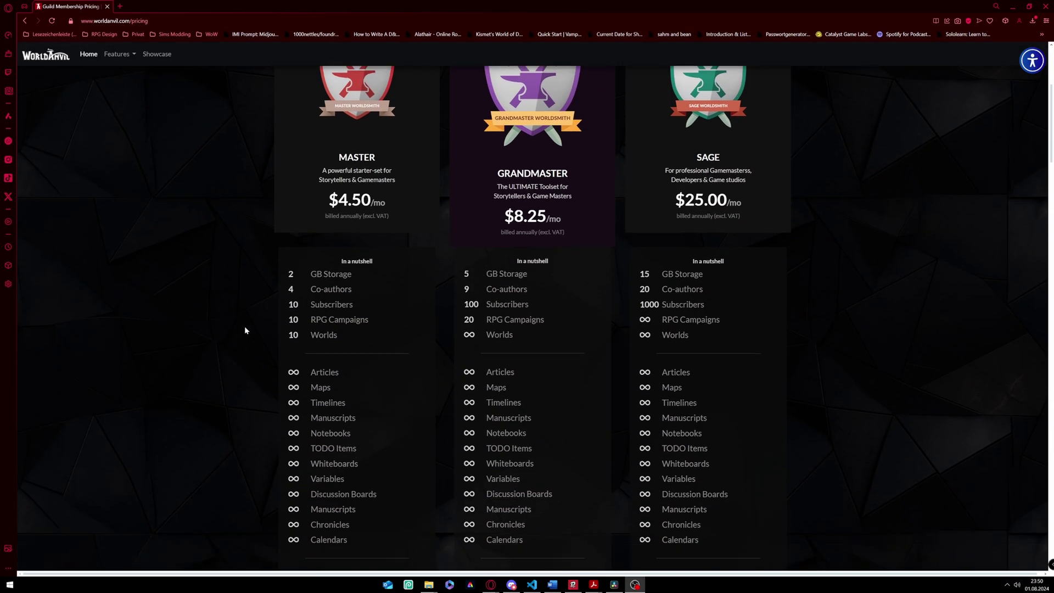
pyautogui.scroll(-2, 245, 328)
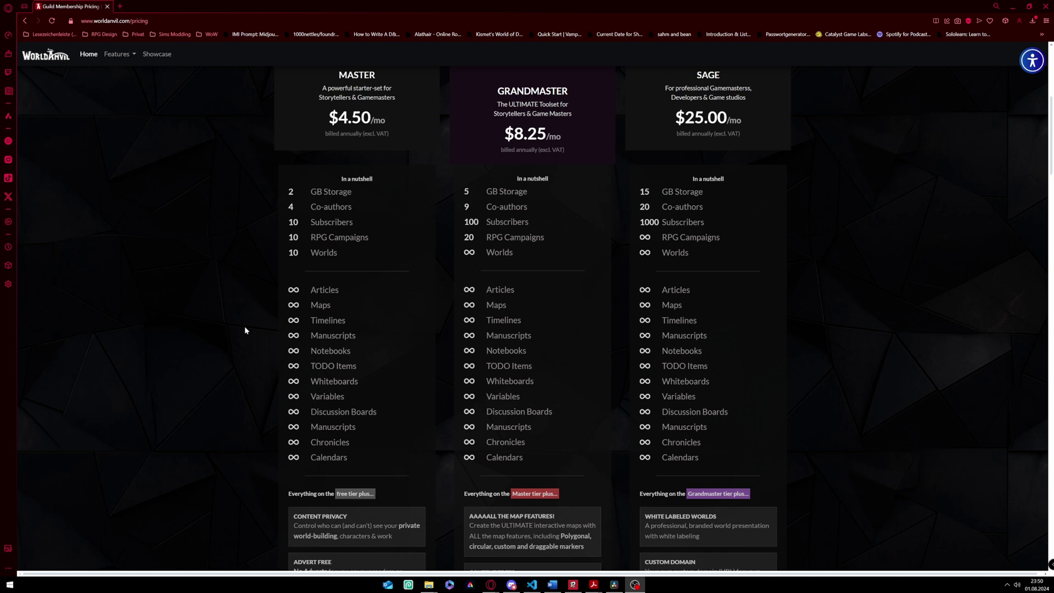
pyautogui.scroll(-4, 245, 330)
pyautogui.scroll(-3, 245, 329)
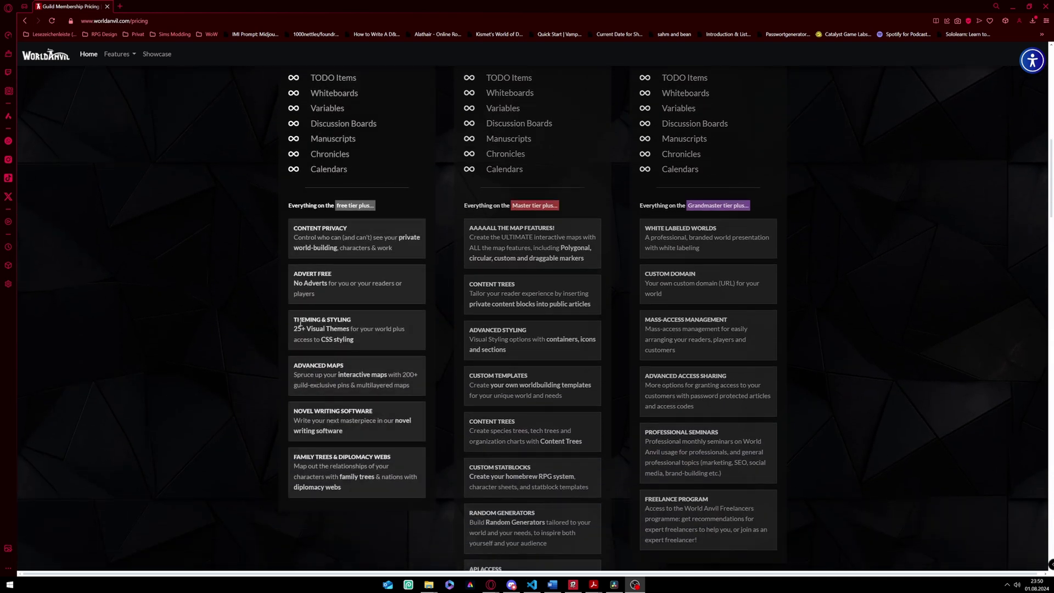
pyautogui.moveTo(294, 319); pyautogui.dragTo(371, 344)
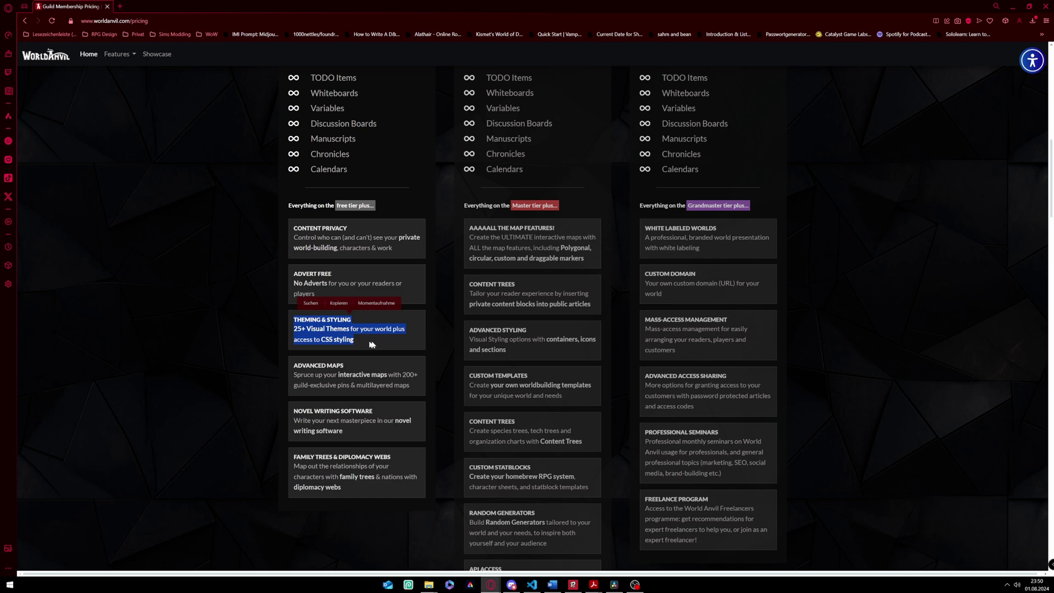
pyautogui.moveTo(469, 328); pyautogui.dragTo(529, 352)
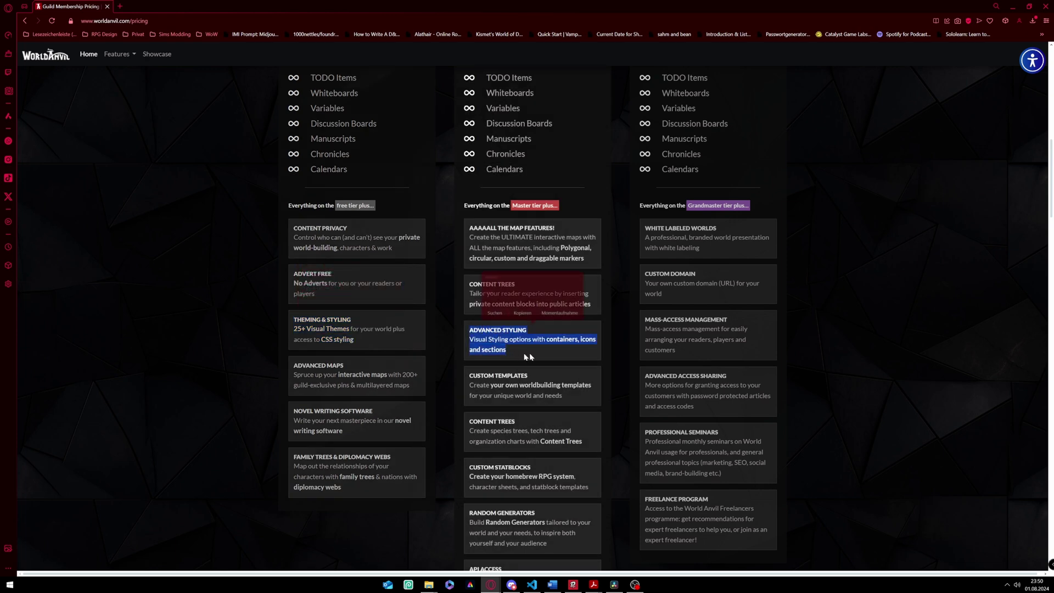
pyautogui.click(552, 357)
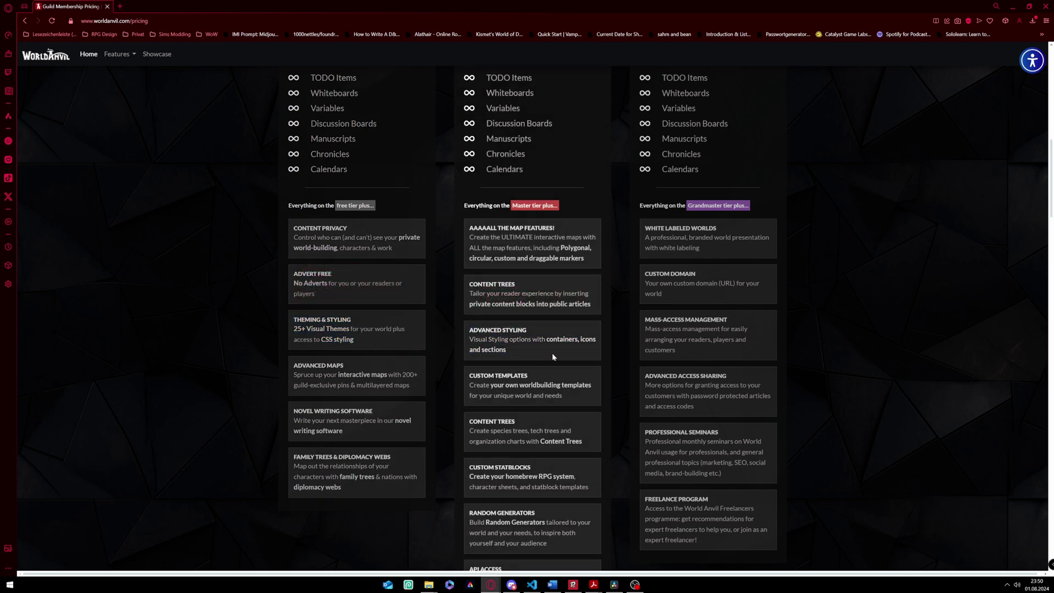
pyautogui.scroll(-4, 552, 356)
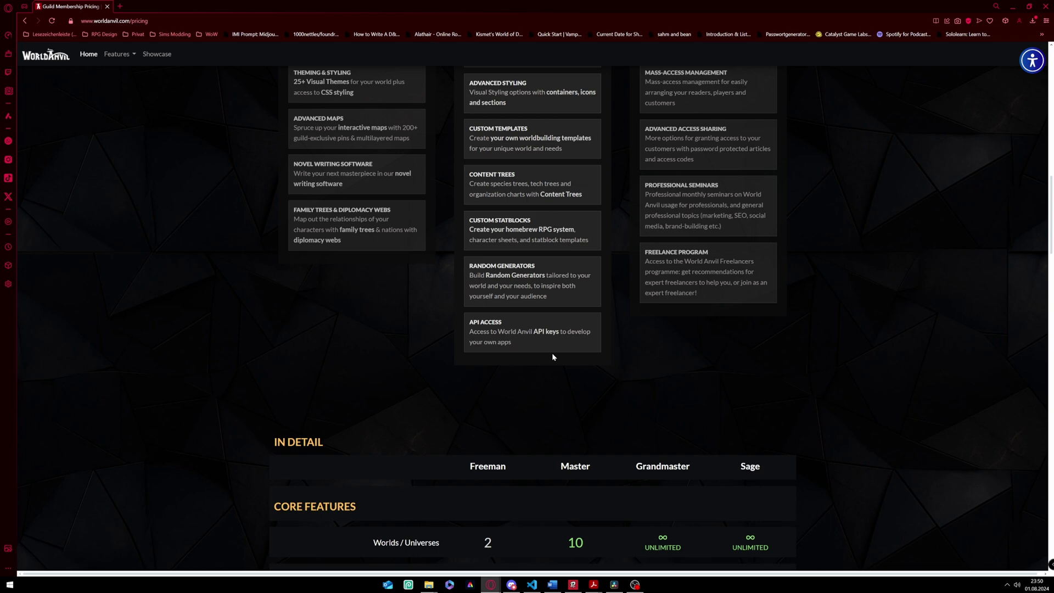
pyautogui.scroll(5, 552, 356)
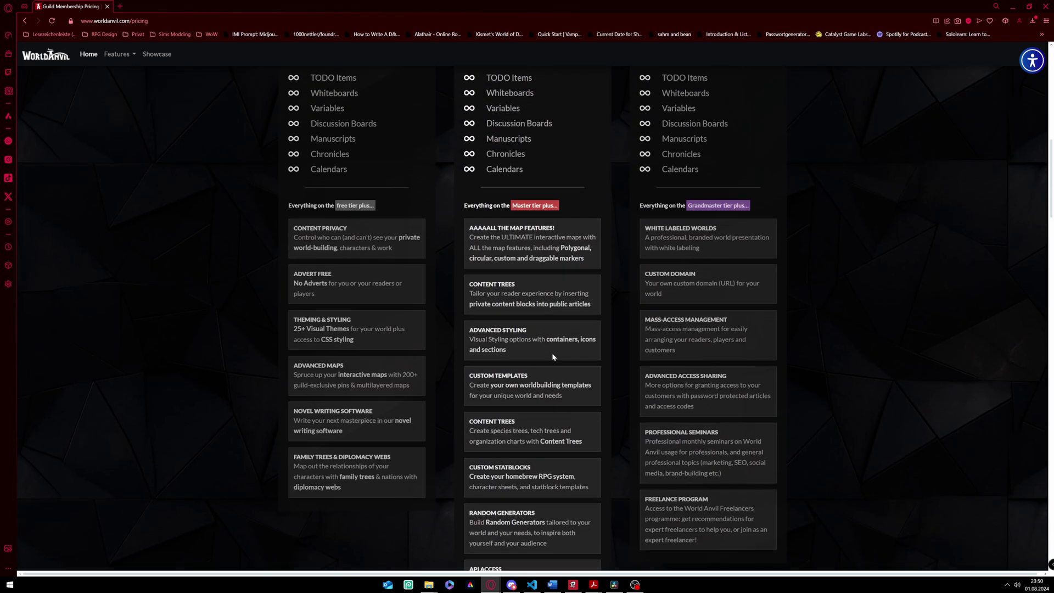
pyautogui.scroll(9, 552, 355)
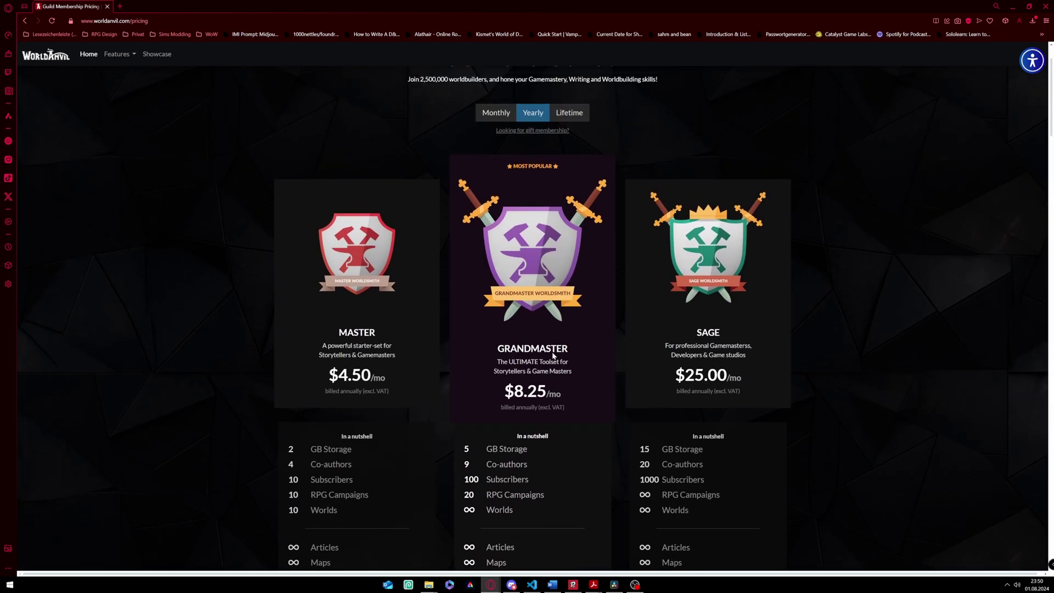
pyautogui.scroll(2, 552, 355)
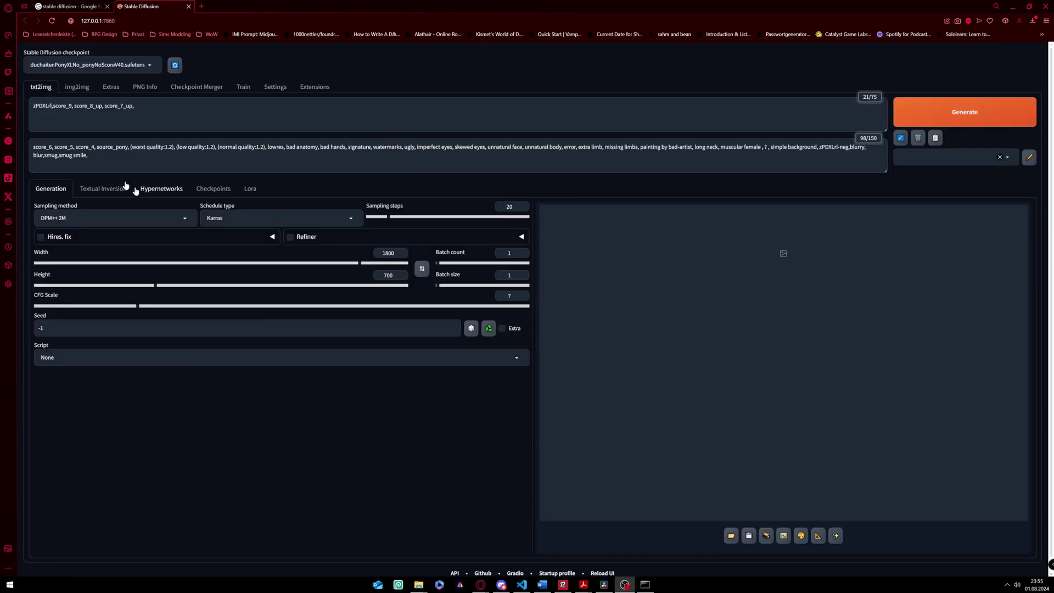
# Step: In Stable Diffusion, append to the prompt "realistic and hyper detailed photo of a combat between space marines and orks, alien world, warhammer 40k, warhammer 40.000,"
pyautogui.click(213, 108)
pyautogui.write('realistic a')
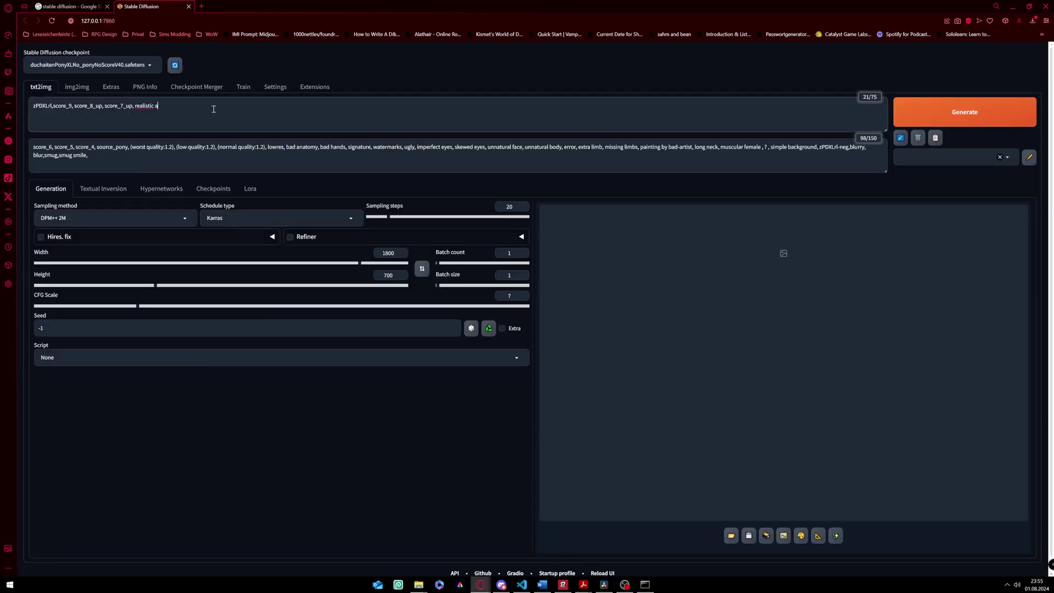
pyautogui.write('nd hyper detailed photo of a combat between space marines and orks, ali')
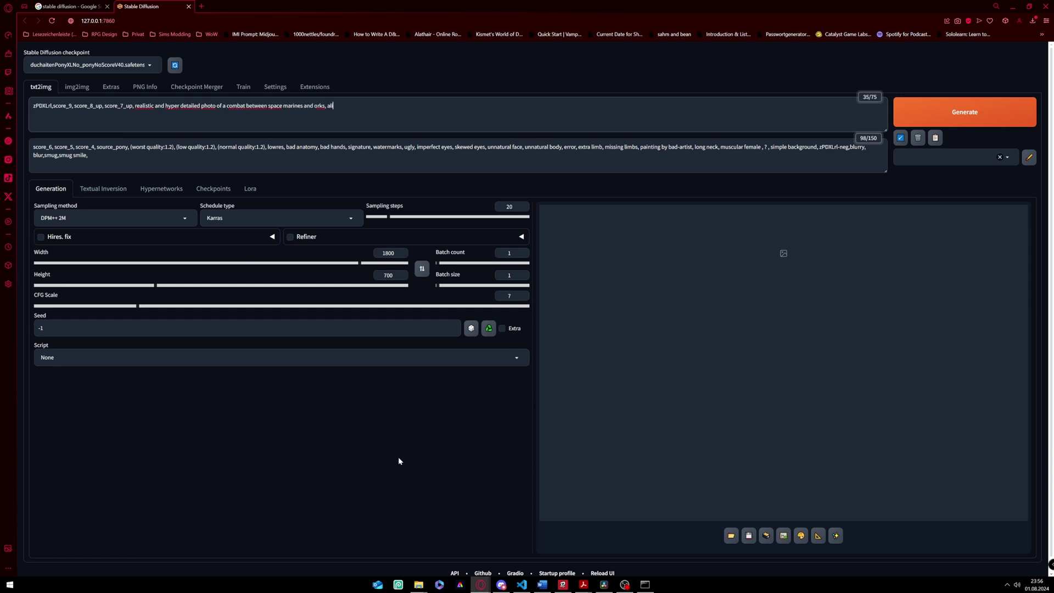
pyautogui.write('en world, warhammer 40k, warhammer 40.000,')
# Step: Add the WH40XL LoRA to the prompt and generate the image with the existing generation settings
pyautogui.click(250, 188)
pyautogui.scroll(-1, 580, 497)
pyautogui.click(863, 475)
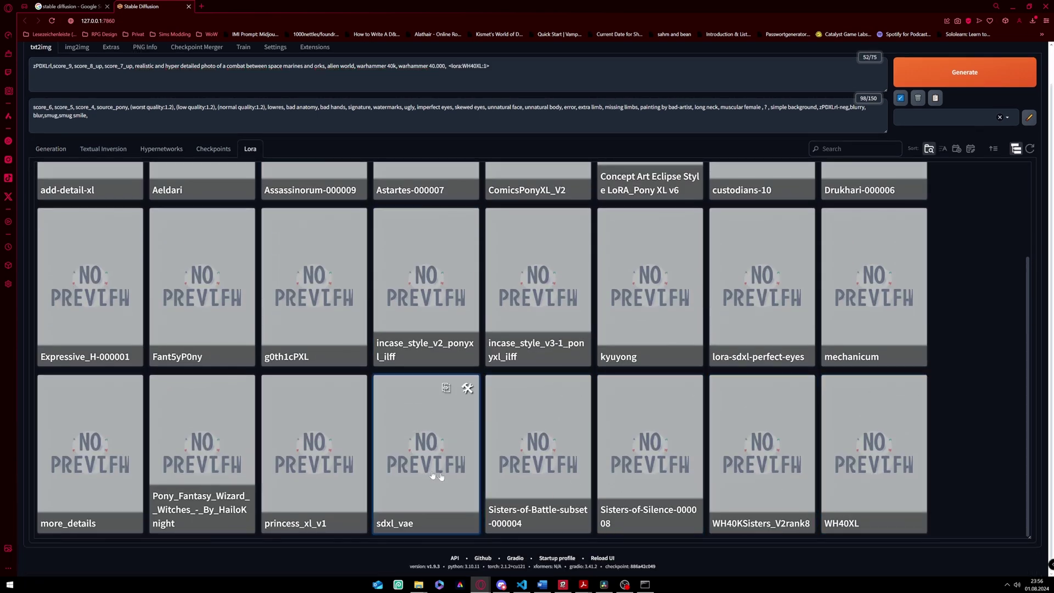
pyautogui.scroll(3, 371, 475)
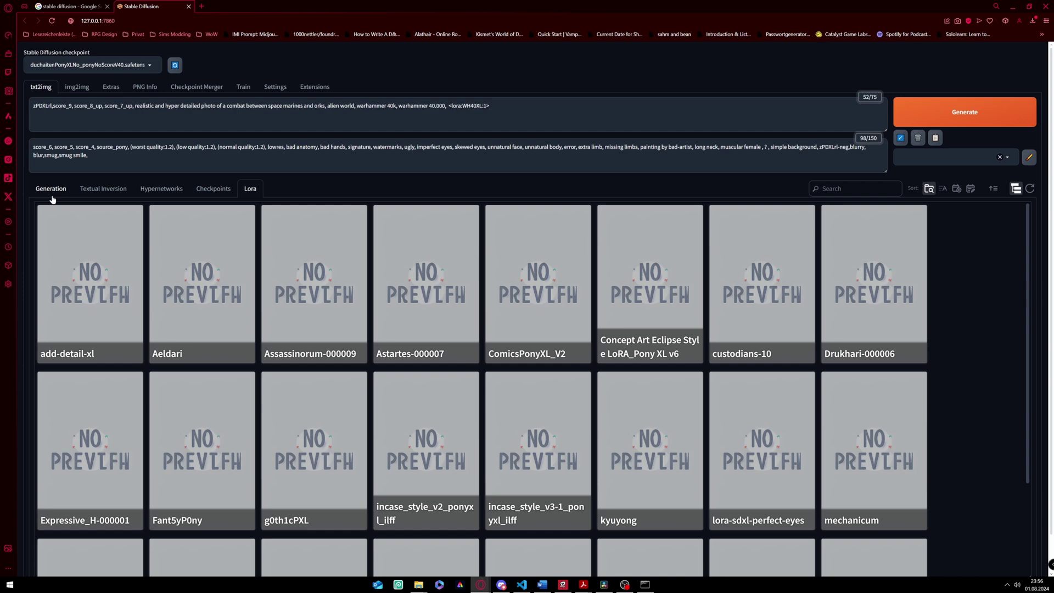
pyautogui.click(50, 188)
pyautogui.click(965, 112)
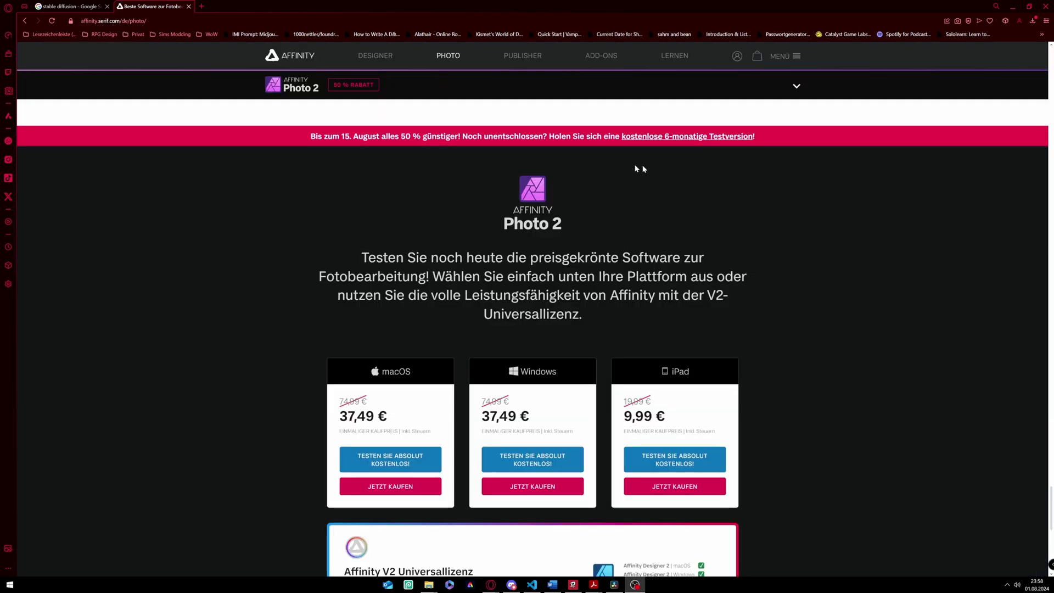
# Step: Look over the Affinity Photo 2 prices per platform and the Affinity V2 Universallizenz offer
pyautogui.scroll(-5, 248, 318)
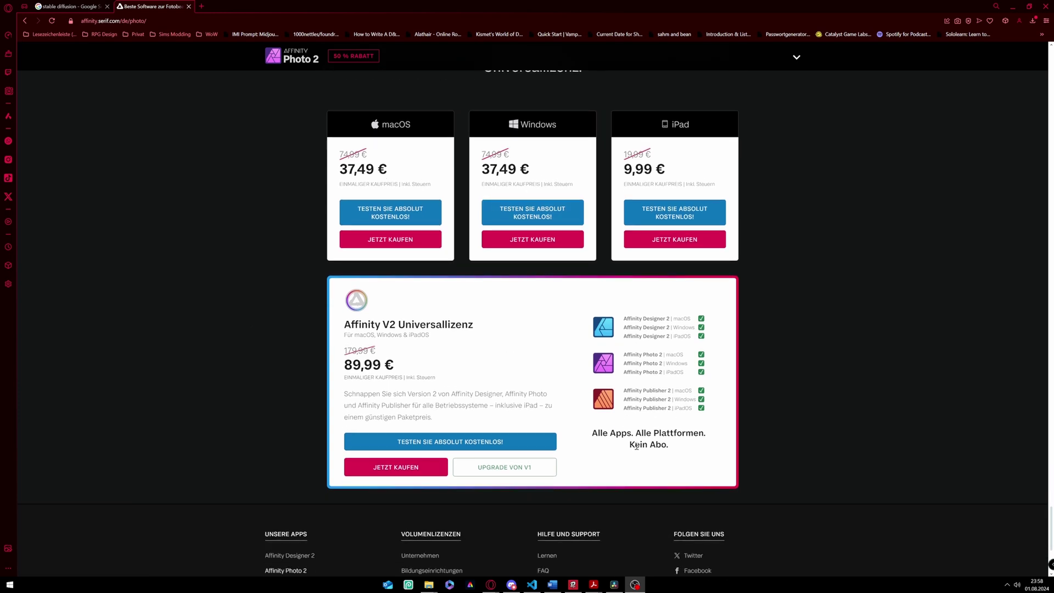
pyautogui.scroll(-3, 636, 445)
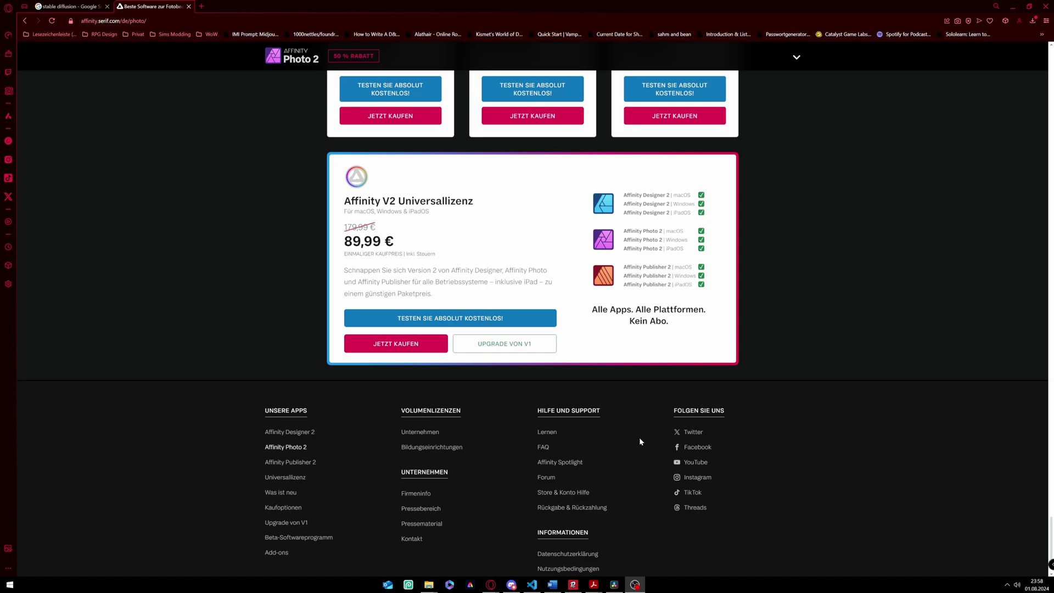
pyautogui.scroll(-3, 639, 437)
pyautogui.scroll(7, 639, 437)
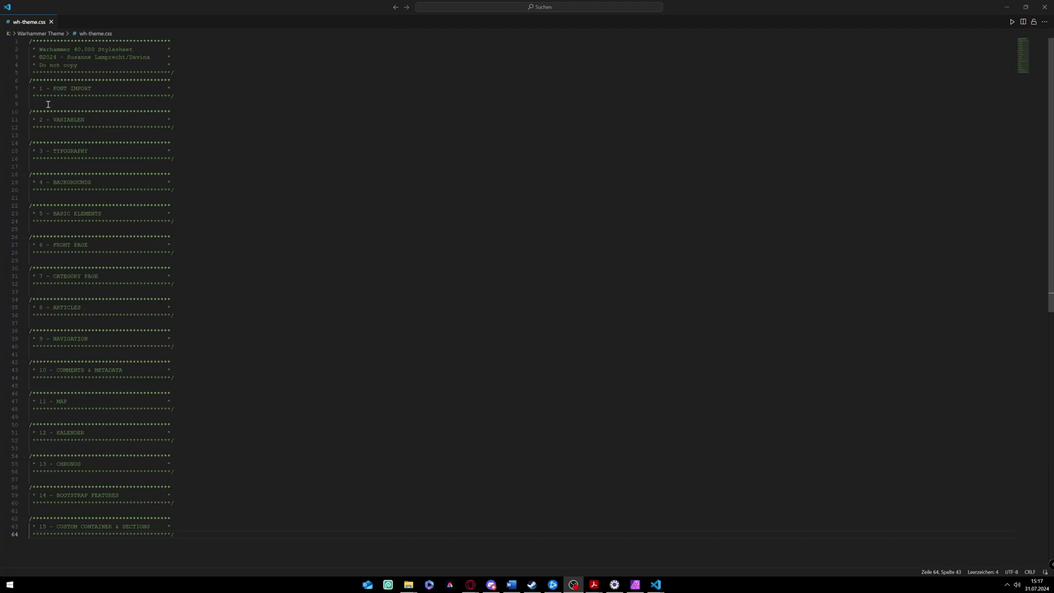
# Step: In wh-theme.css, add a :root block under the Variablen heading with --bg: #000; and a --primary variable without a value
pyautogui.click(47, 136)
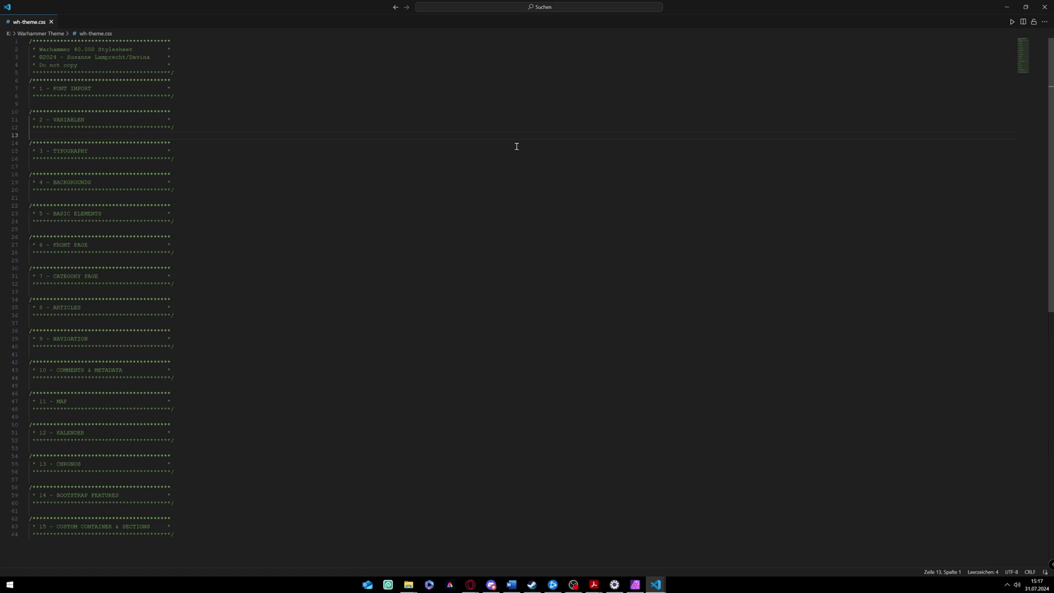
pyautogui.write(':root {')
pyautogui.press('Return')
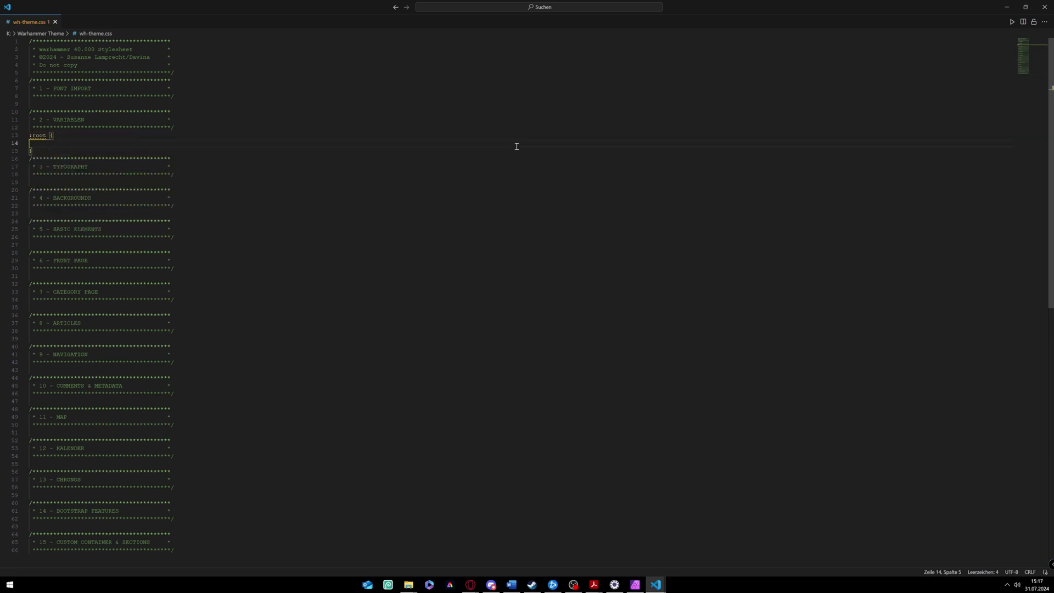
pyautogui.write('--bg')
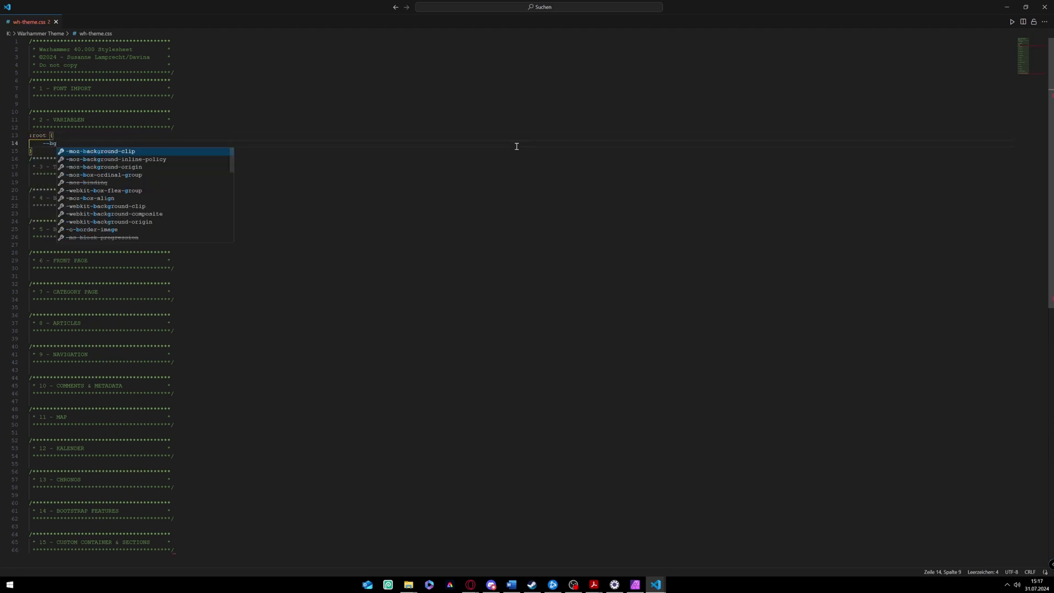
pyautogui.write(': #')
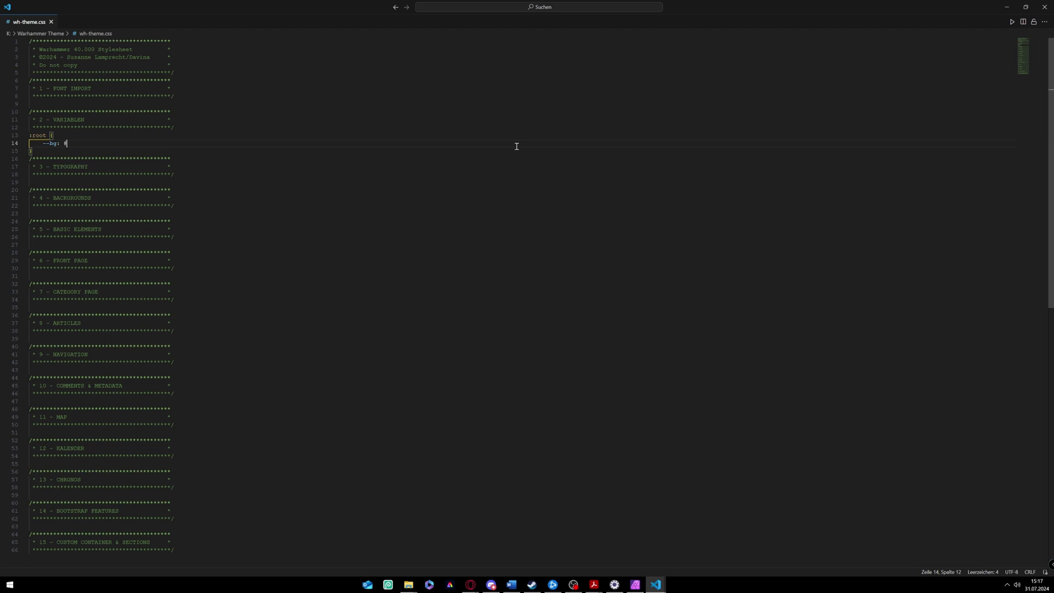
pyautogui.write('000')
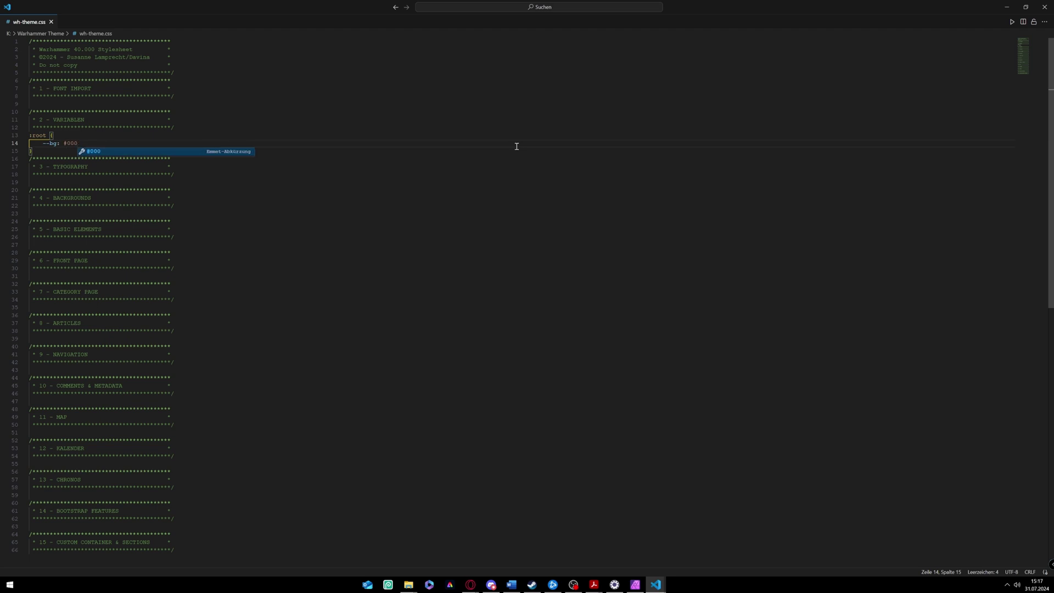
pyautogui.write(';')
pyautogui.press('Return')
pyautogui.write('--p')
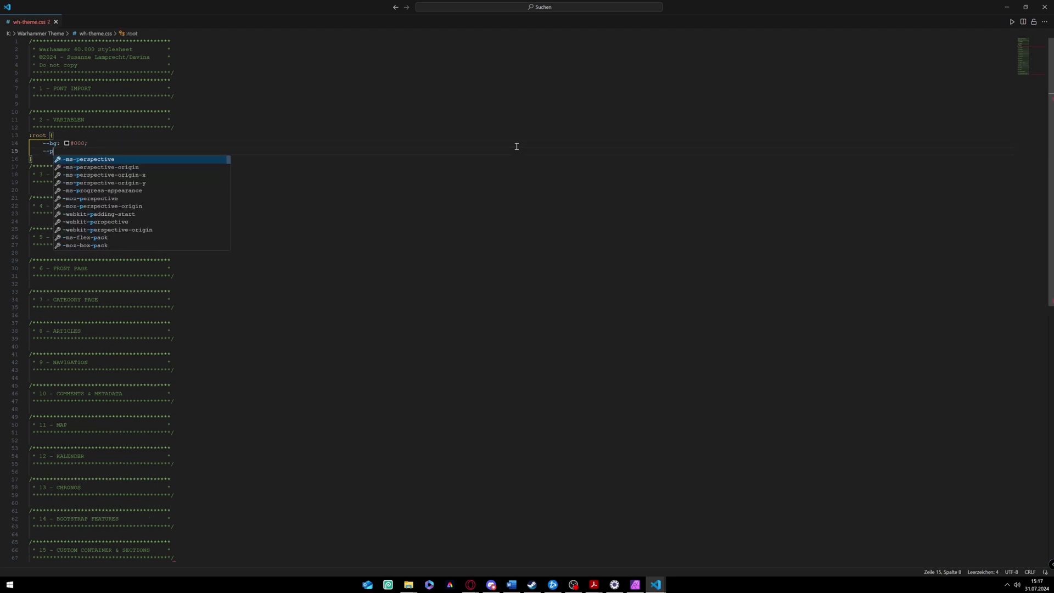
pyautogui.write('rimary:')
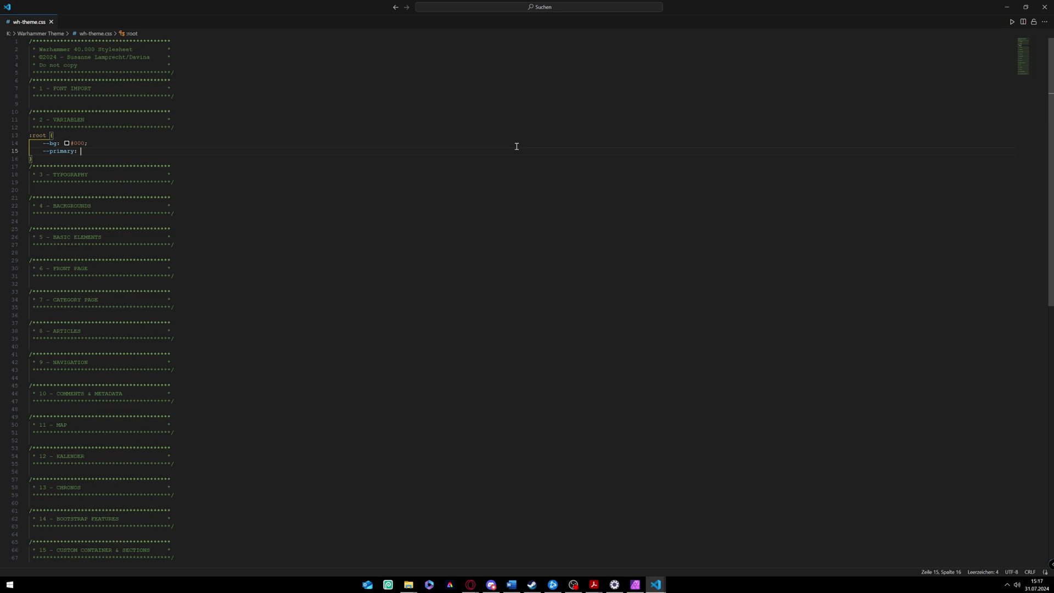
# Step: Switch to World Anvil in the browser and create the subcategory Imperiale Technologie under Technologie und Ausrüstung
pyautogui.click(470, 584)
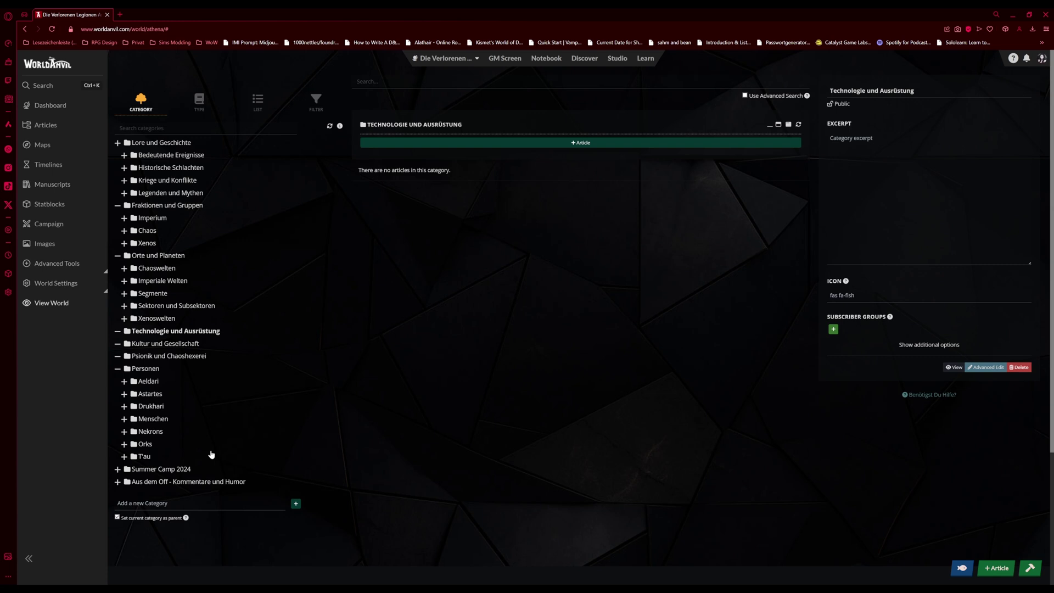
pyautogui.click(146, 502)
pyautogui.write('Imperiale Technologie')
pyautogui.press('Return')
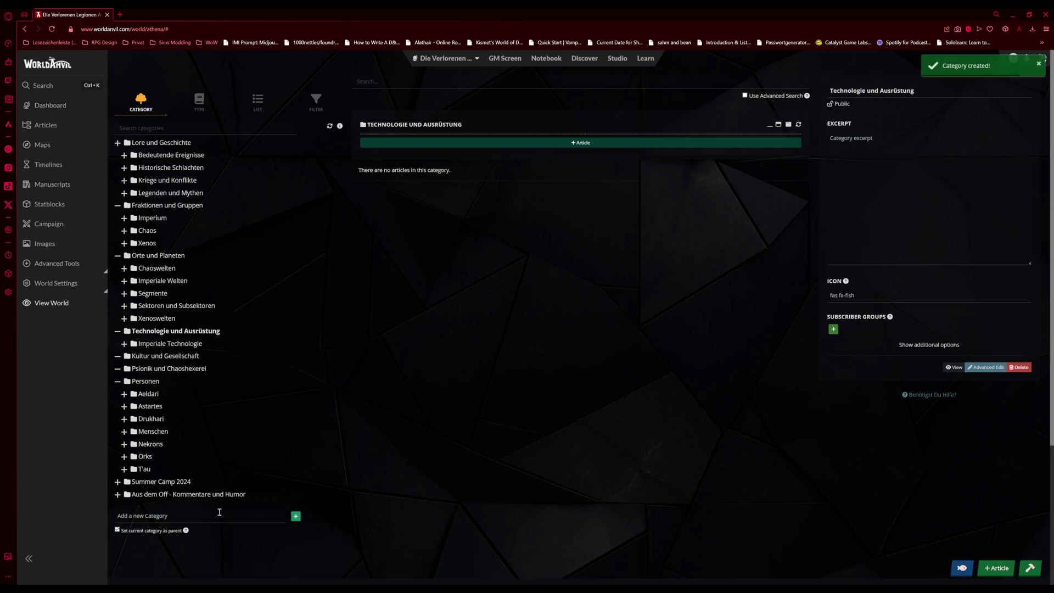
# Step: Create the subcategories Xenostechnologie and Chaostechnologie under Technologie und Ausrüstung
pyautogui.write('xenostechnolo')
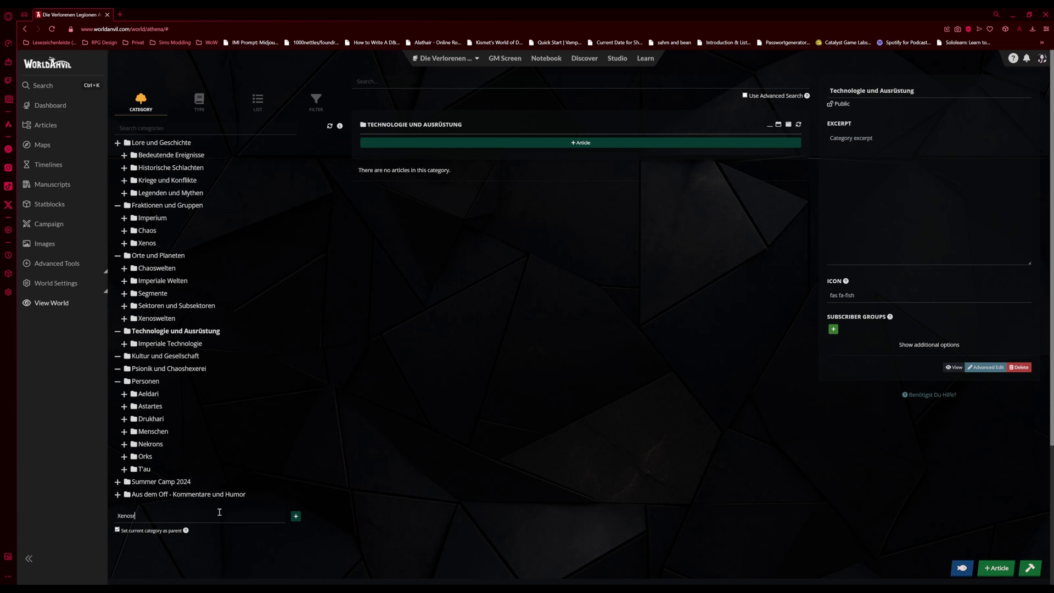
pyautogui.write('gie')
pyautogui.click(295, 516)
pyautogui.click(220, 529)
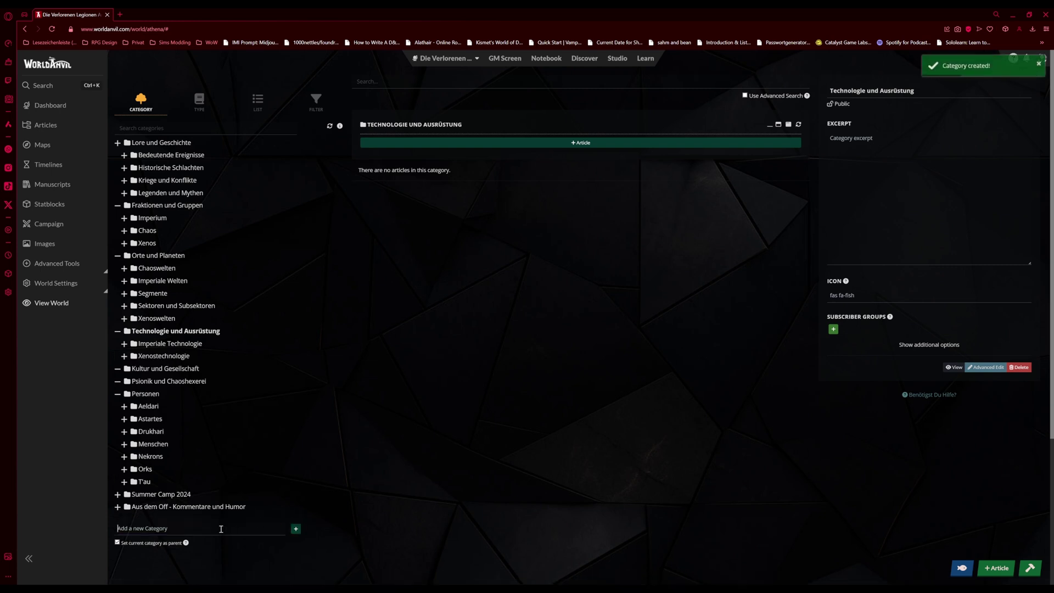
pyautogui.write('Chaostechnologie')
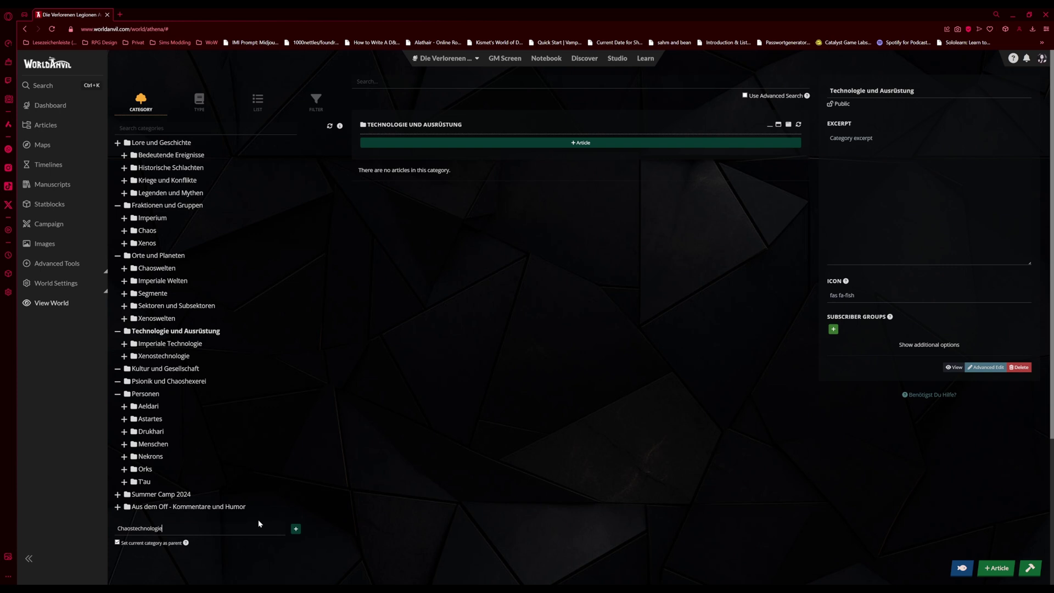
pyautogui.click(295, 529)
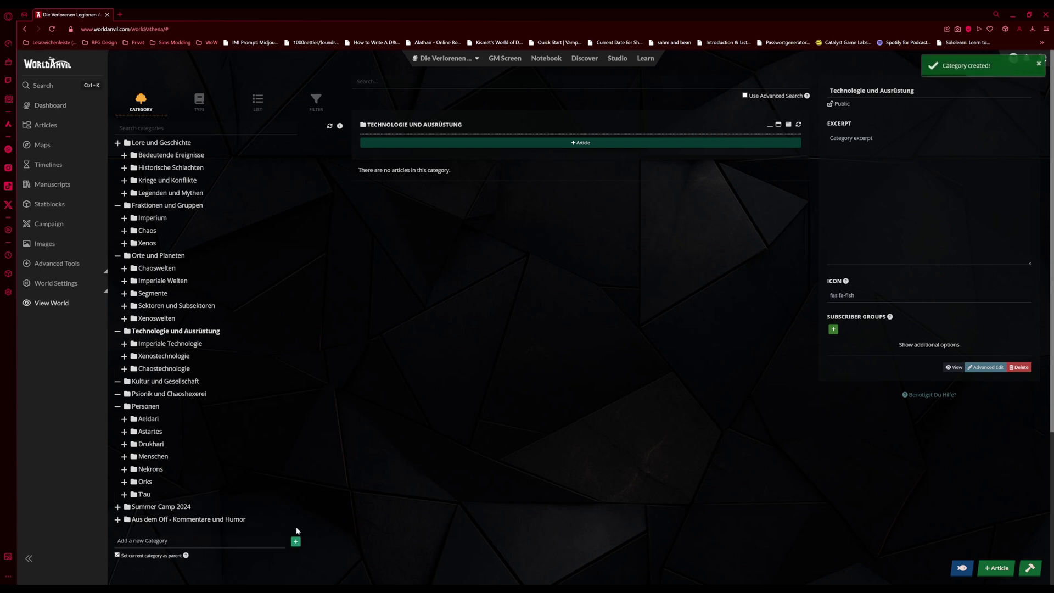
# Step: Create the subcategories Imperiale Kultur and Chaoskultur under Kultur und Gesellschaft
pyautogui.click(144, 383)
pyautogui.click(145, 539)
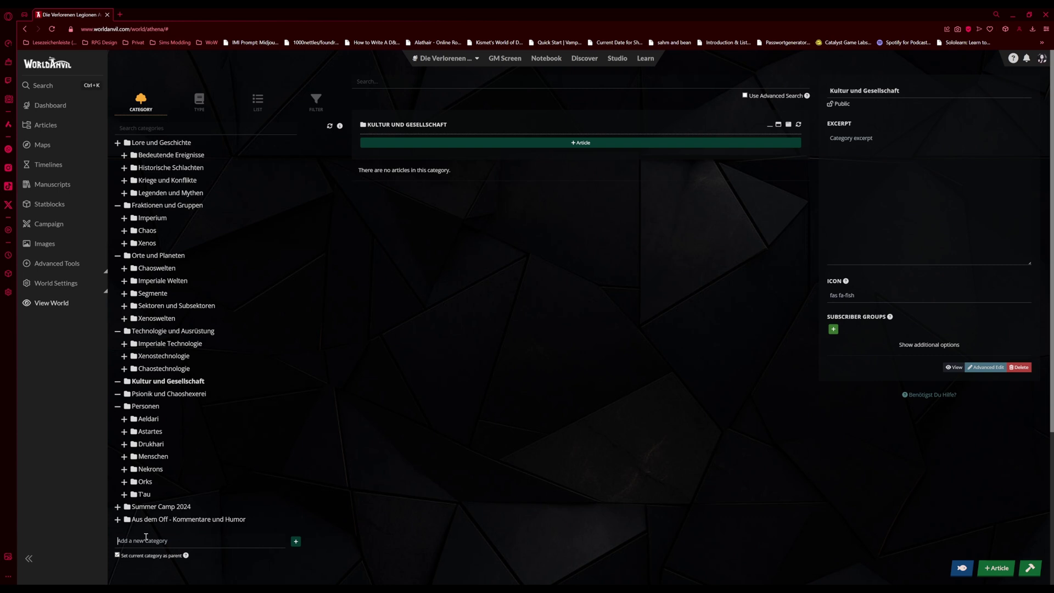
pyautogui.write('Imperiale Kultur')
pyautogui.click(295, 541)
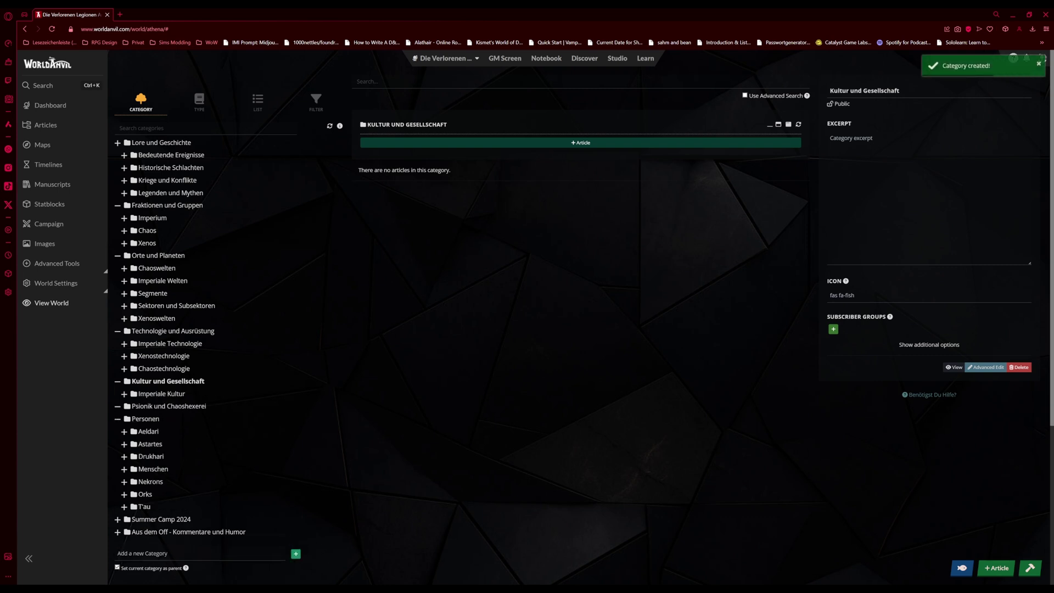
pyautogui.click(158, 554)
pyautogui.write('Chaost')
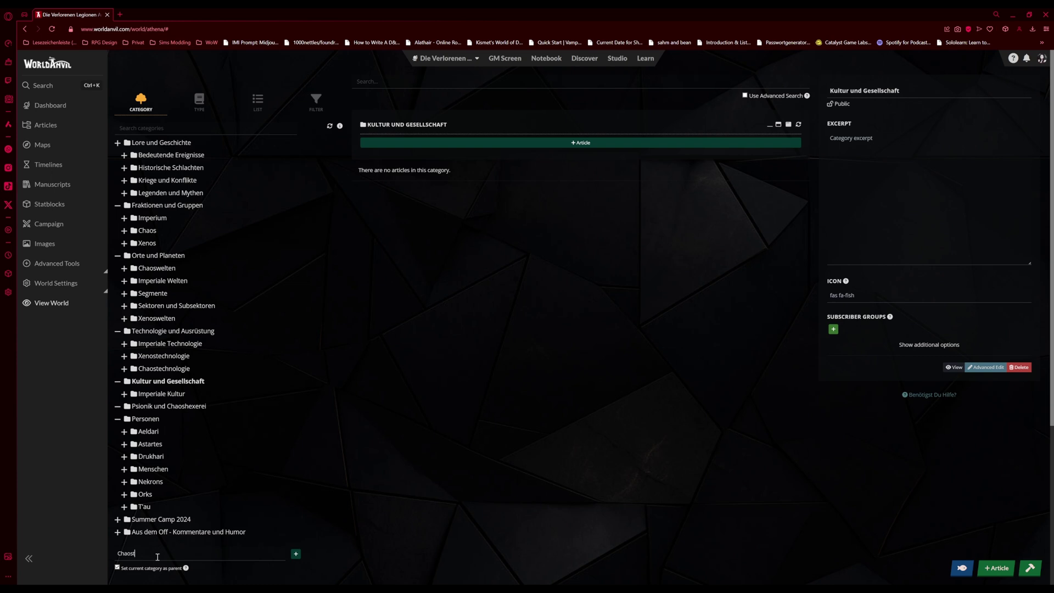
pyautogui.press('BackSpace')
pyautogui.write('kultur')
pyautogui.click(295, 553)
# Step: Add the subcategories Aeldarikultur and Drukharikultur to Kultur und Gesellschaft
pyautogui.click(187, 561)
pyautogui.write('x')
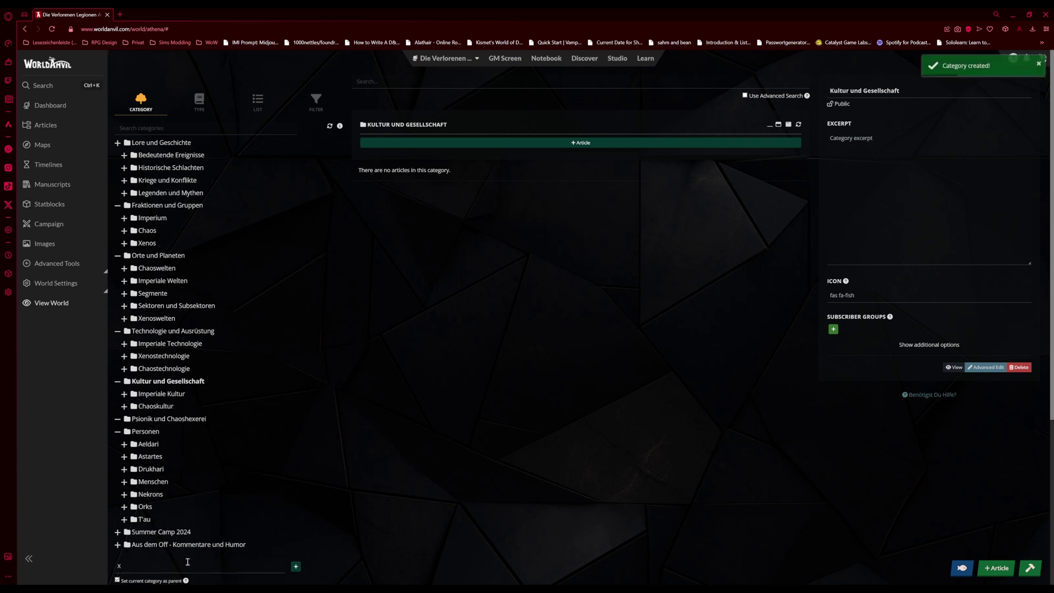
pyautogui.press('BackSpace')
pyautogui.write('Aeldarik')
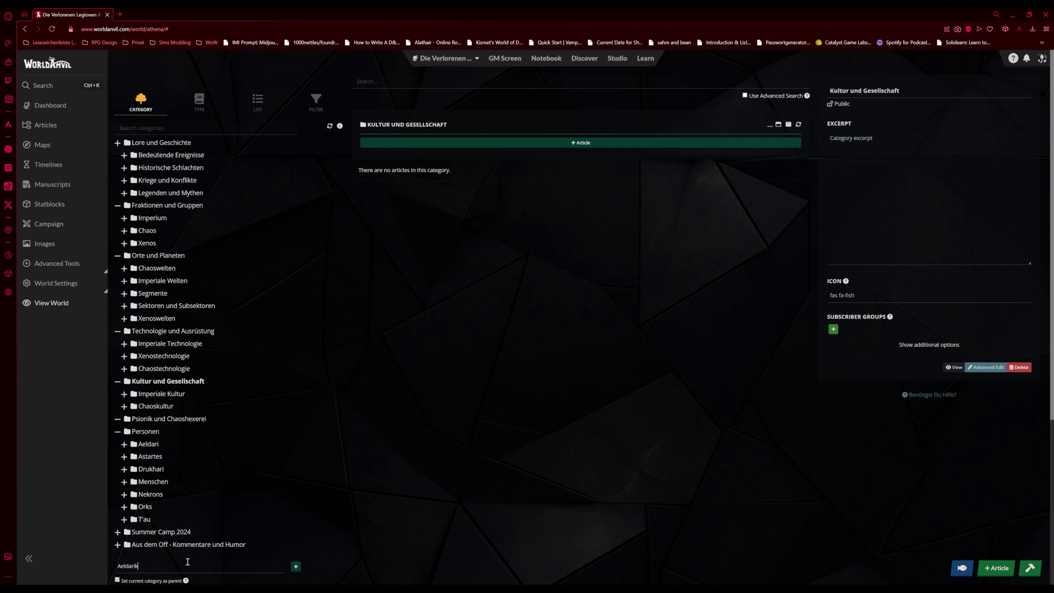
pyautogui.write('ultur')
pyautogui.click(296, 565)
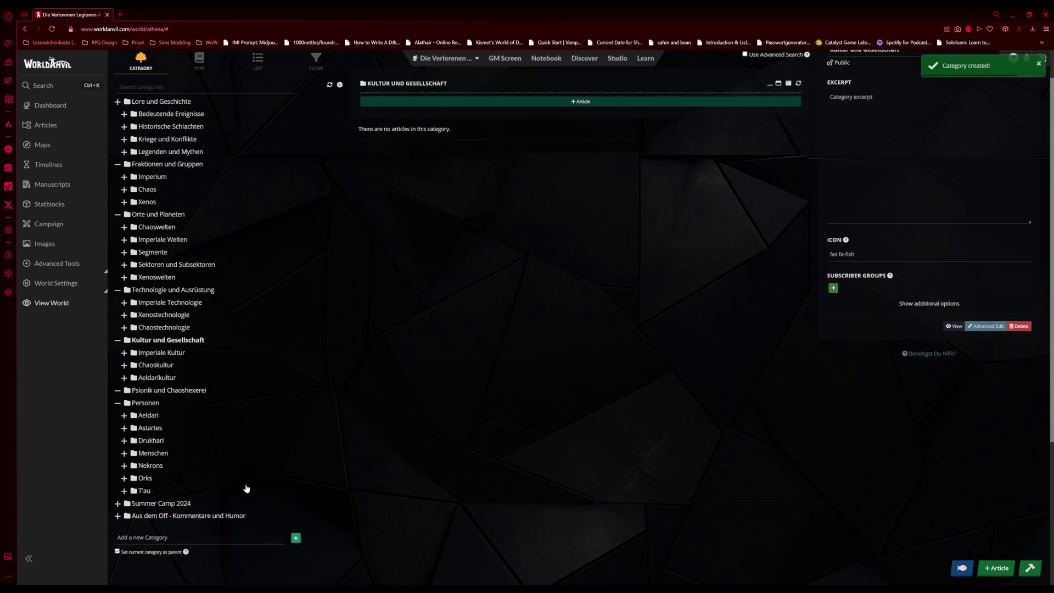
pyautogui.click(160, 538)
pyautogui.write('Drukhari')
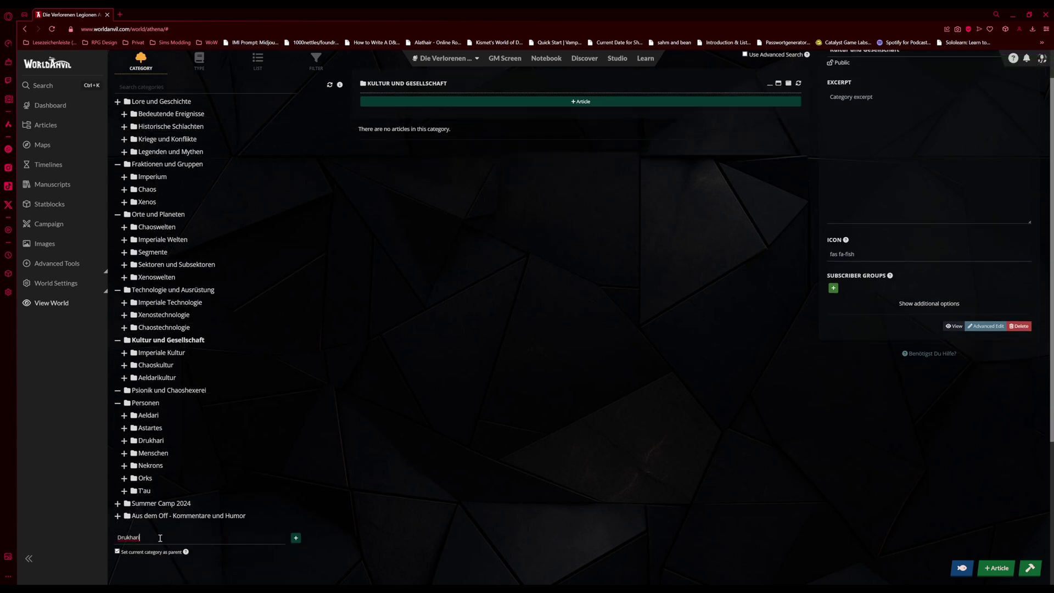
pyautogui.write('kultur')
pyautogui.click(295, 538)
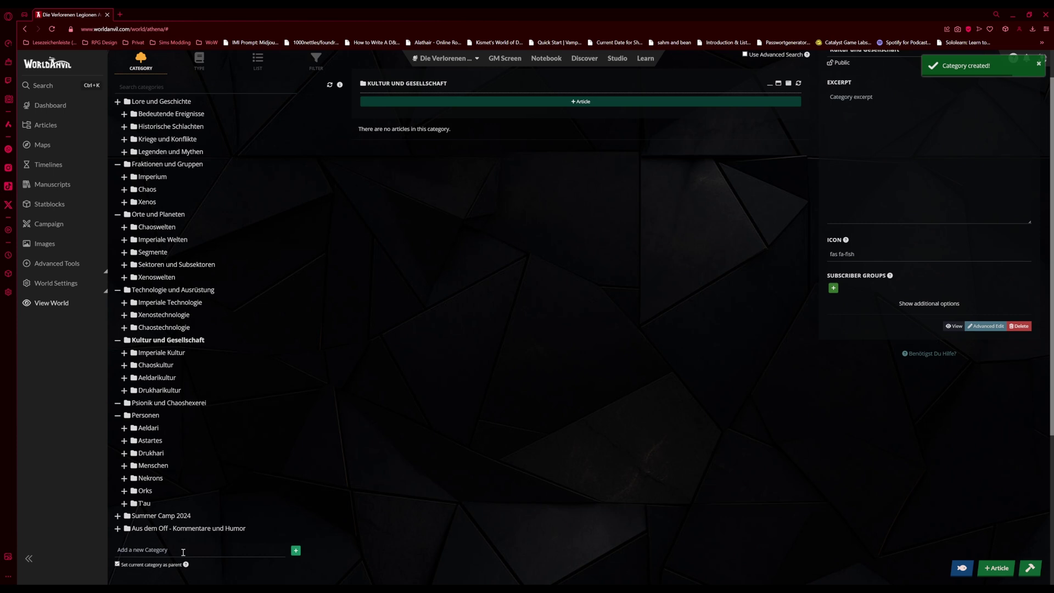
# Step: Add the subcategories Orkkultur and T'aukultur to Kultur und Gesellschaft
pyautogui.click(183, 551)
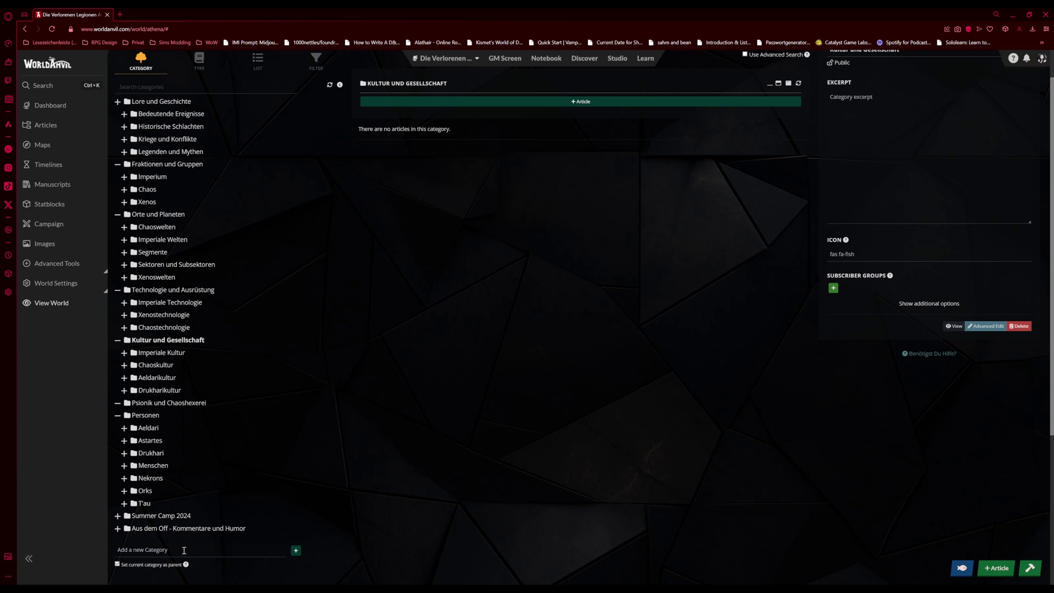
pyautogui.write('I')
pyautogui.press('BackSpace')
pyautogui.press('BackSpace')
pyautogui.write('Orkkultur')
pyautogui.click(296, 550)
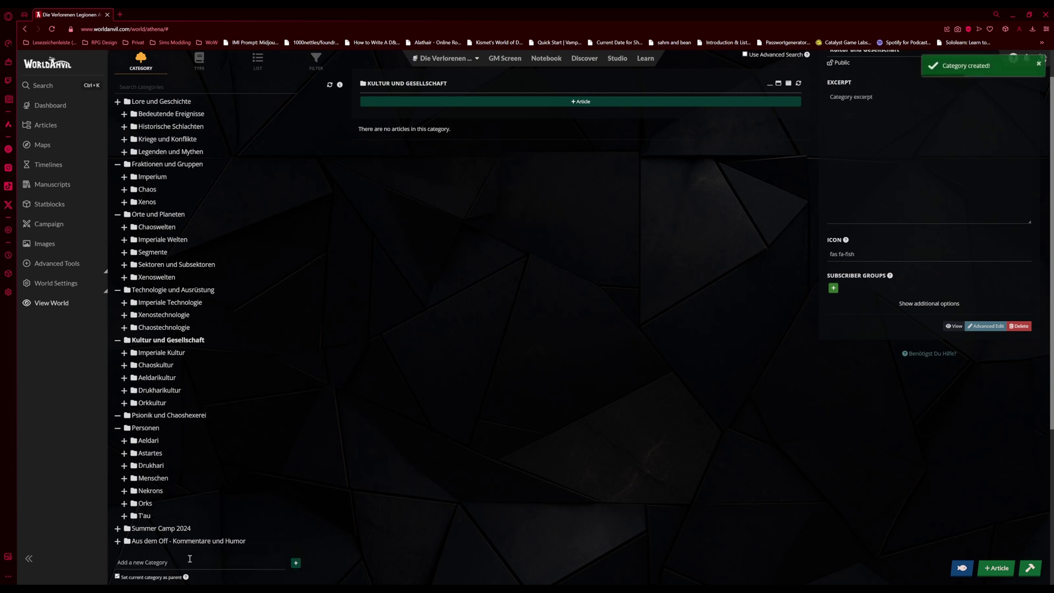
pyautogui.click(186, 561)
pyautogui.write("T'aukultur")
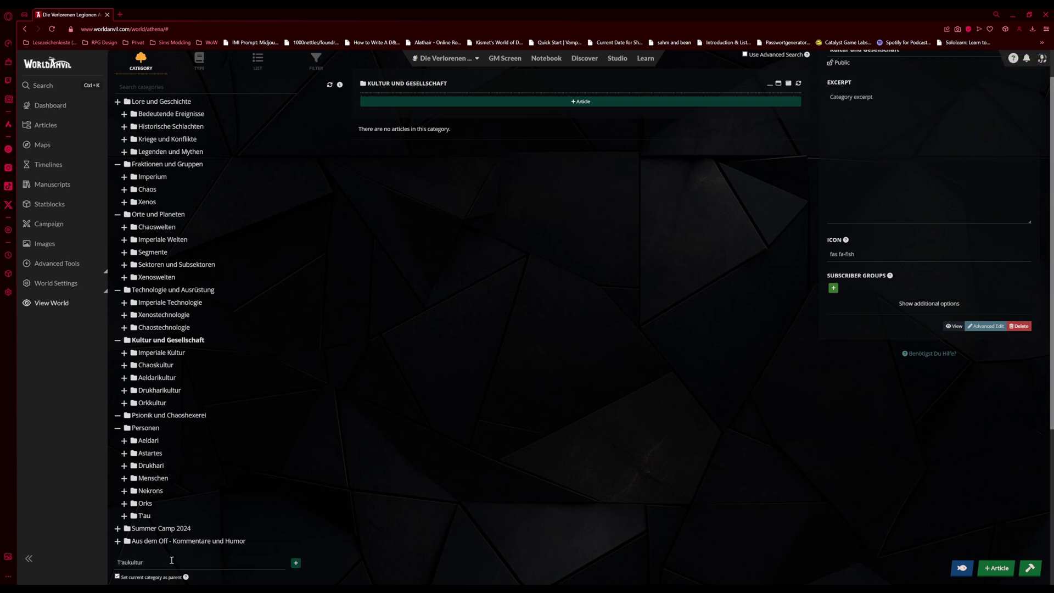
pyautogui.click(295, 562)
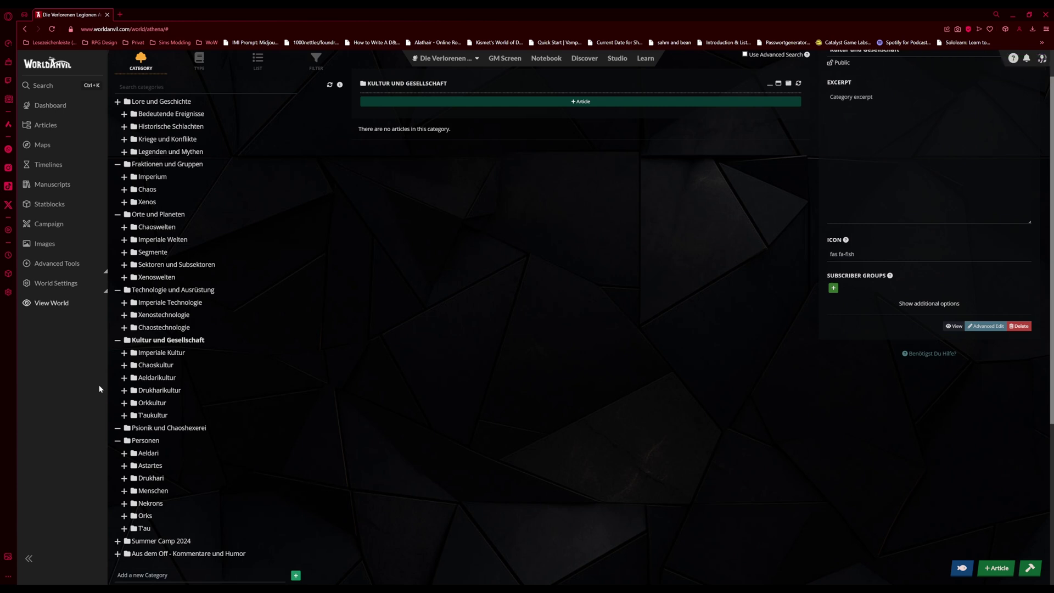
# Step: Create the subcategory Imperiale Psioniker under Psionik und Chaoshexerei
pyautogui.click(159, 429)
pyautogui.scroll(-2, 148, 451)
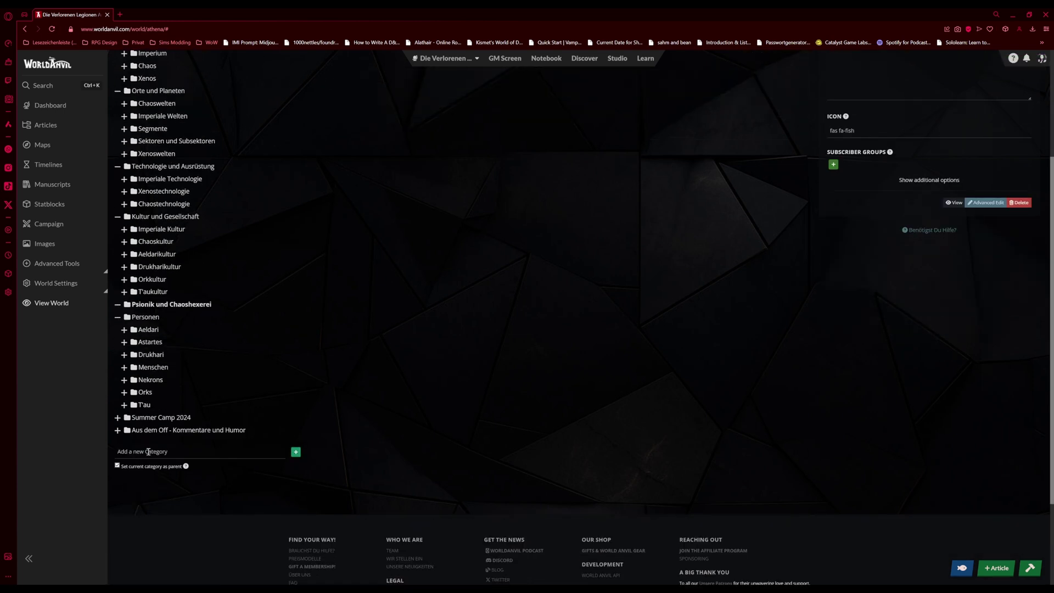
pyautogui.click(146, 451)
pyautogui.write('Imperiale Psioniker')
pyautogui.click(296, 452)
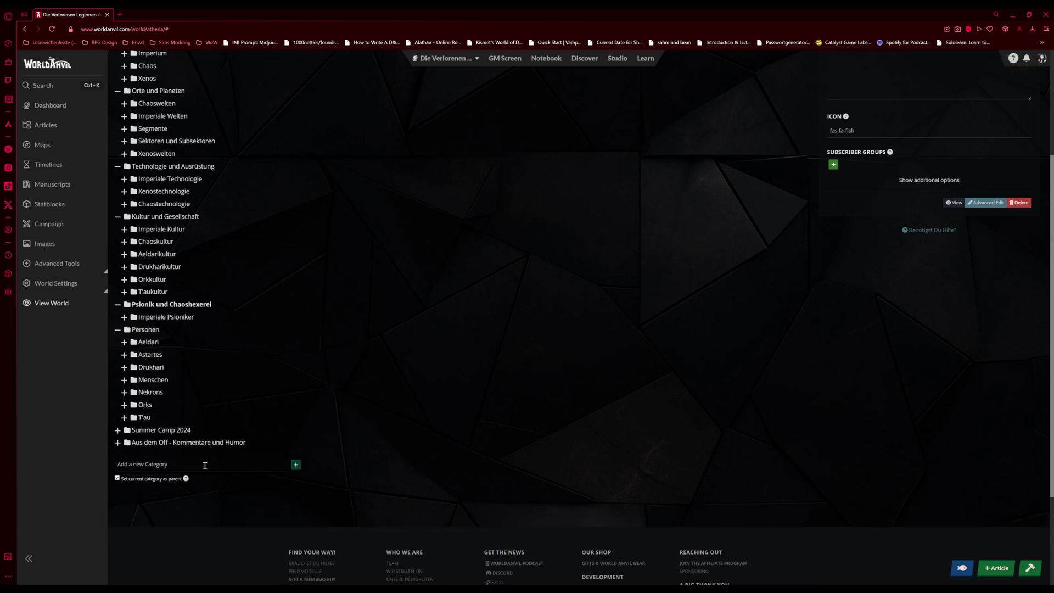
# Step: Add the subcategories Chaoshexerei and Xenospsioniker to Psionik und Chaoshexerei
pyautogui.write('Chaoshexerei')
pyautogui.click(296, 464)
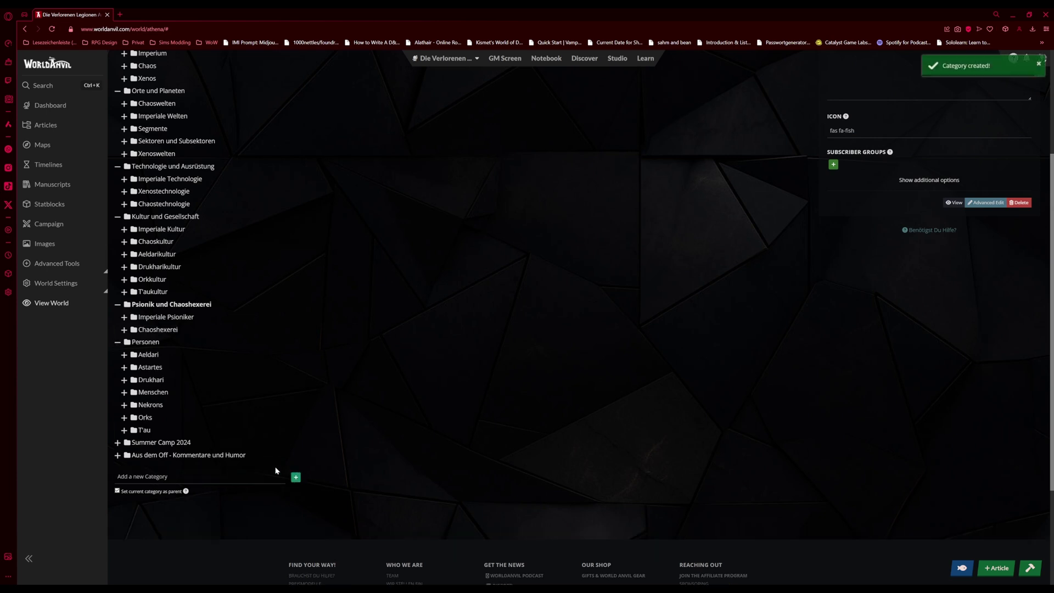
pyautogui.click(165, 478)
pyautogui.write('Xenospsionike')
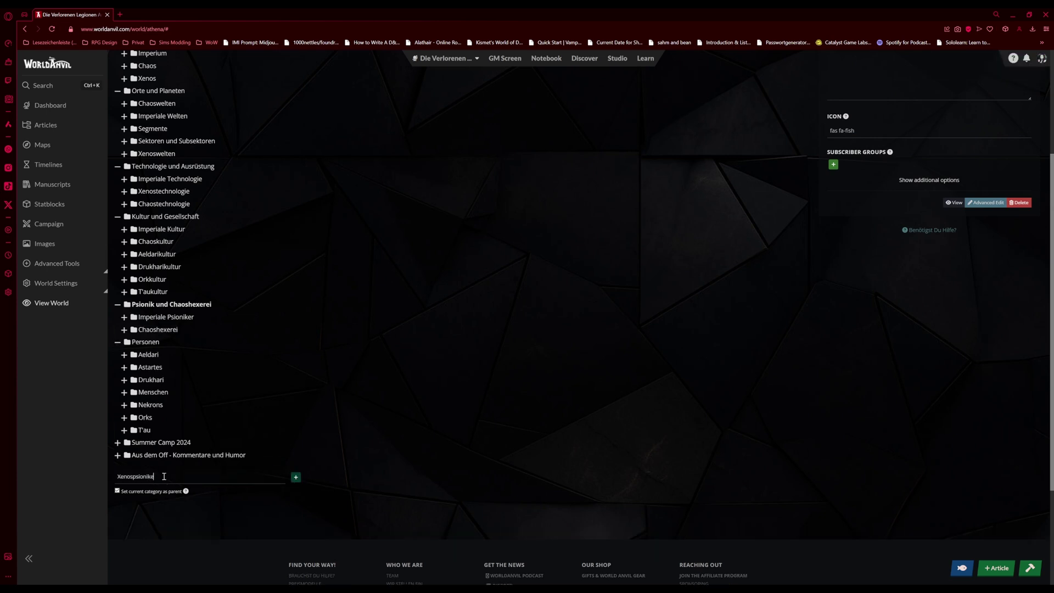
pyautogui.write('r')
pyautogui.click(296, 476)
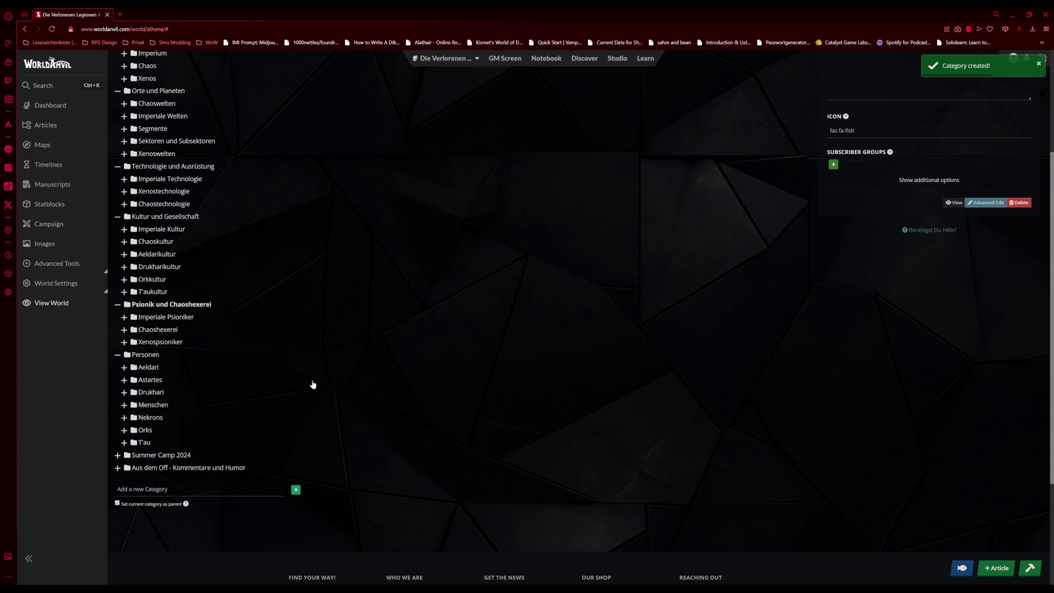
pyautogui.scroll(3, 312, 384)
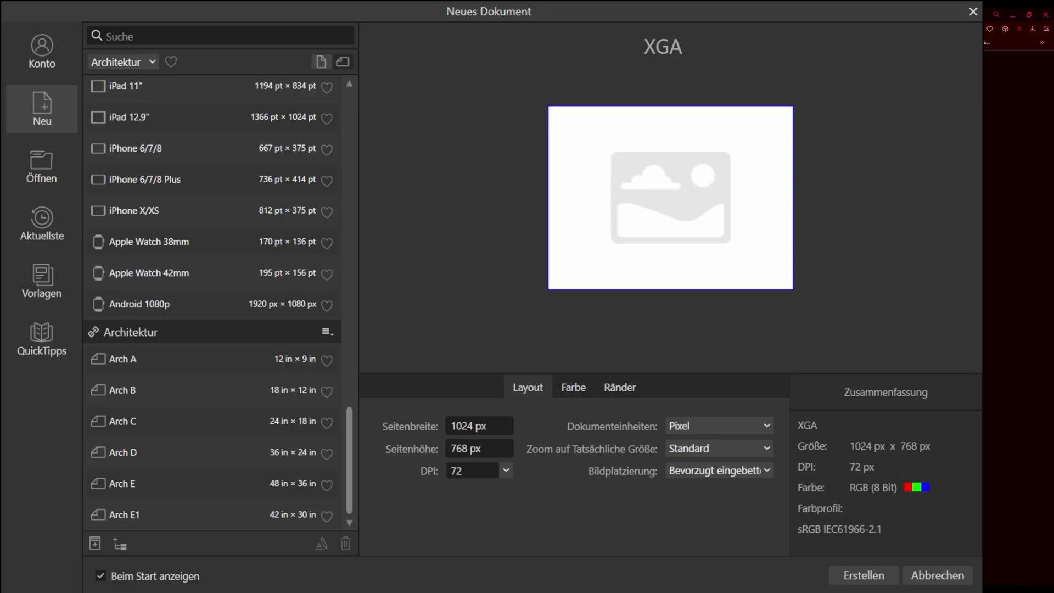
pyautogui.scroll(8, 303, 421)
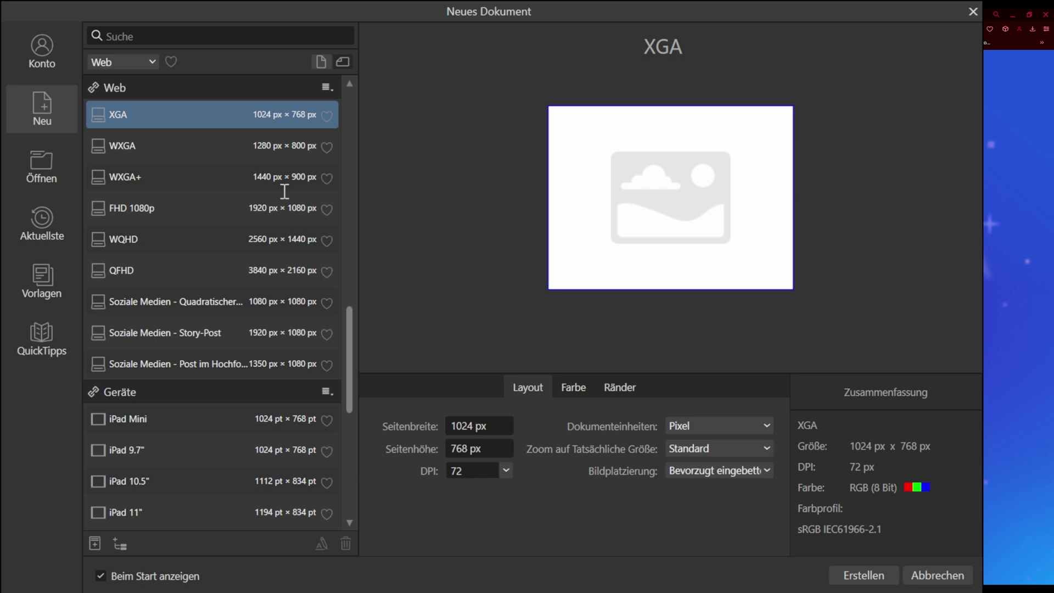
# Step: Switch to Affinity Photo's new document dialog and try to set the Header Image preset to 1792 × 672 px at 96 DPI
pyautogui.scroll(-5, 277, 356)
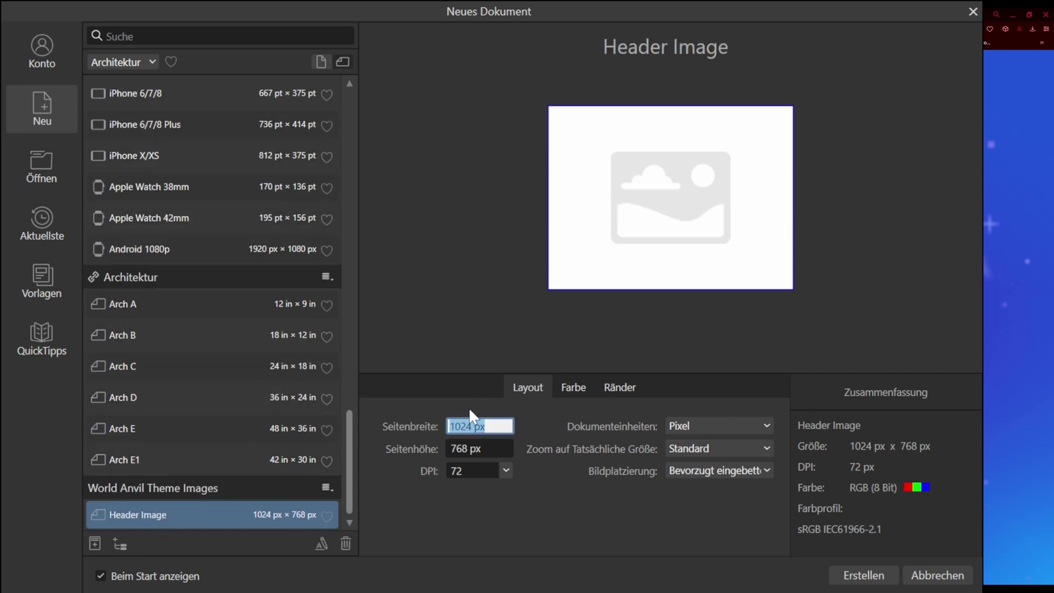
pyautogui.write('1792')
pyautogui.press('Tab')
pyautogui.write('672')
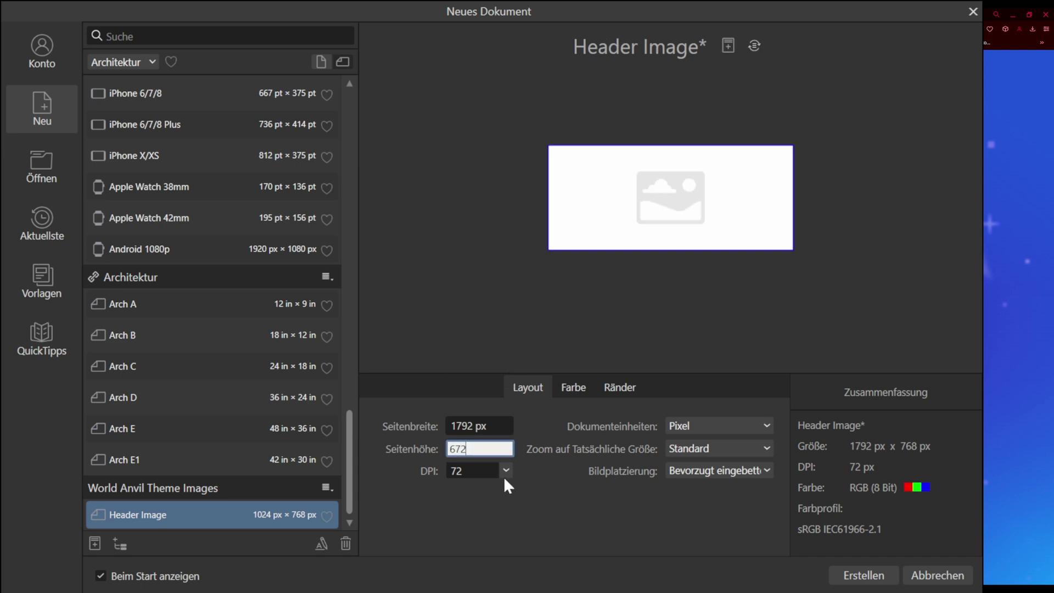
pyautogui.press('Return')
pyautogui.click(478, 514)
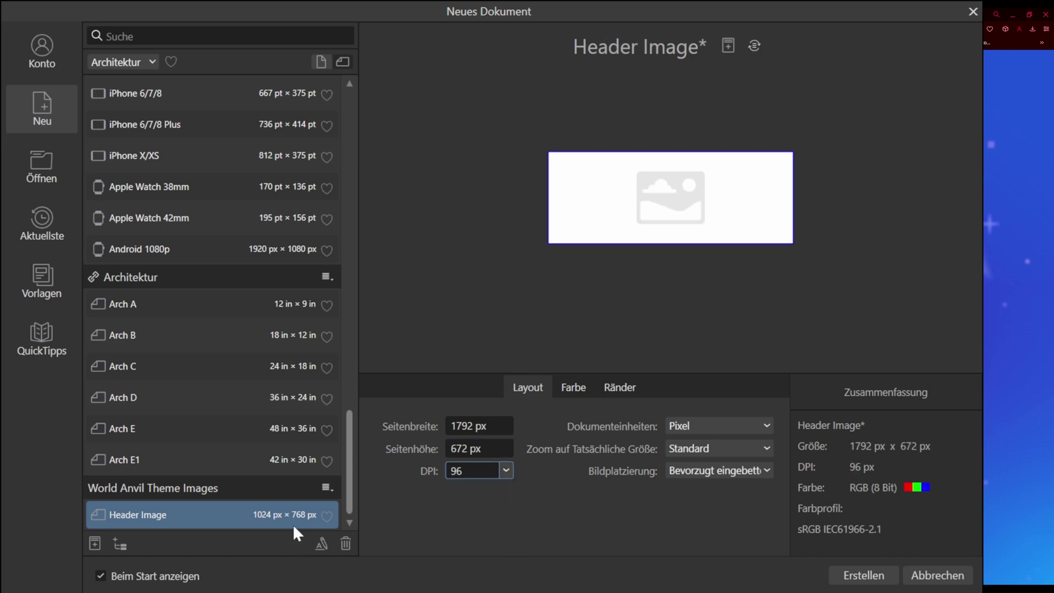
pyautogui.press('Return')
pyautogui.click(304, 492)
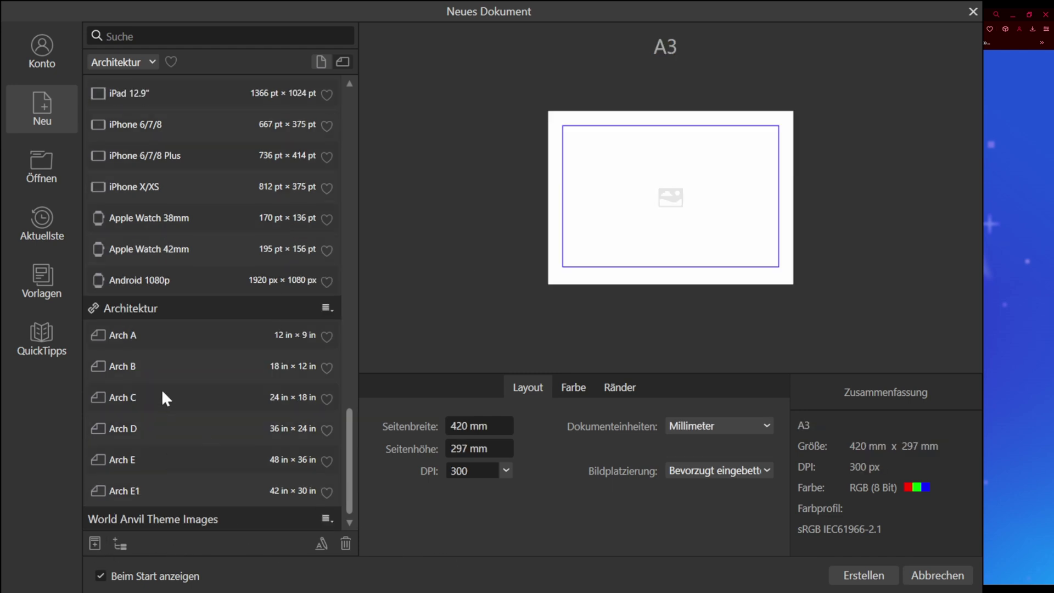
# Step: Set the A3 document's page width to 1792 px and its document units to pixels
pyautogui.click(473, 420)
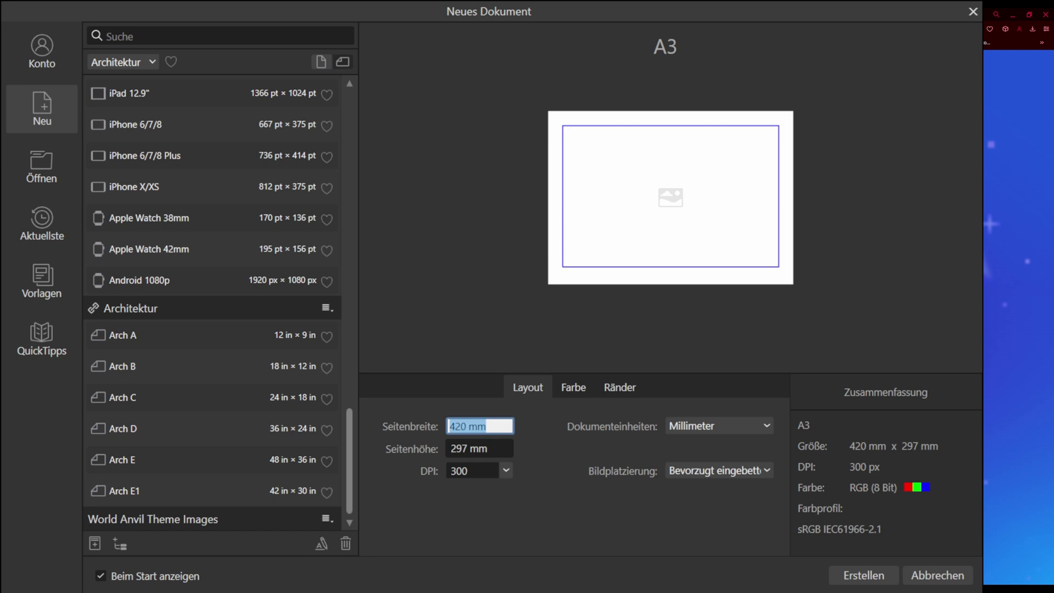
pyautogui.write('1792px')
pyautogui.press('Tab')
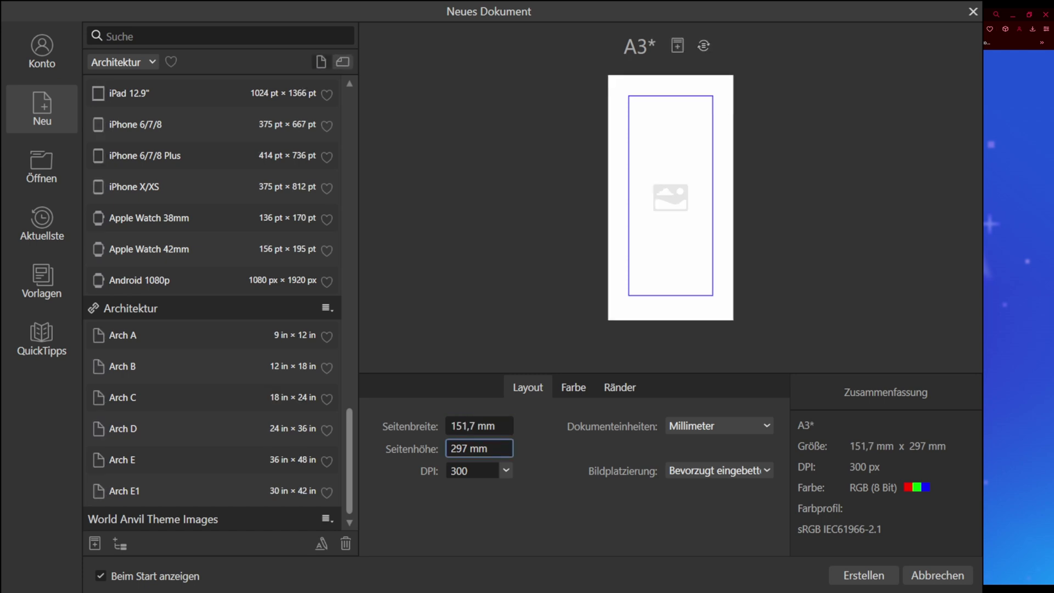
pyautogui.click(712, 425)
pyautogui.click(707, 446)
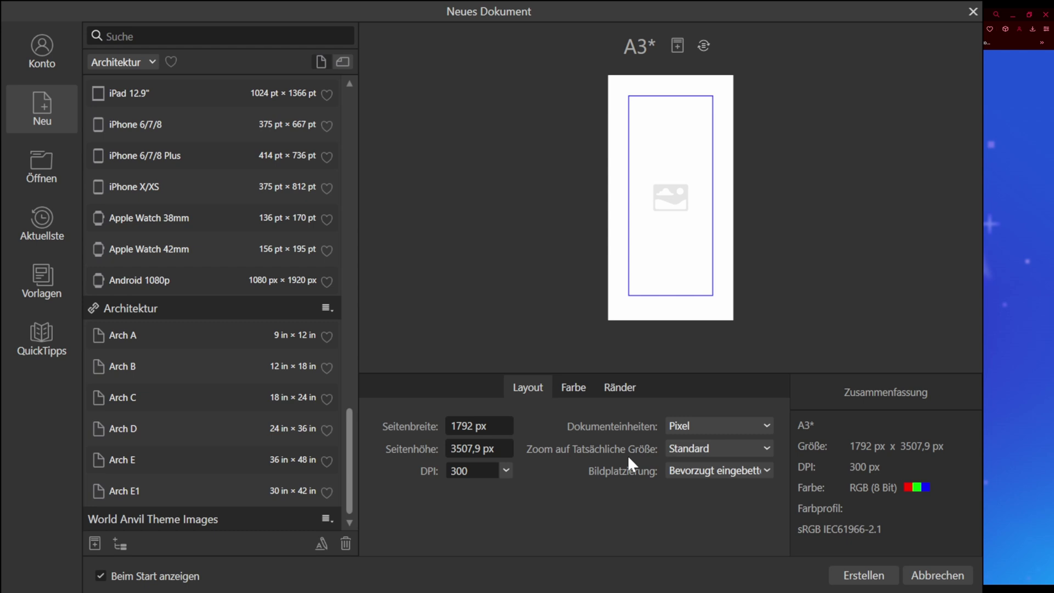
# Step: Set the page height to 672 px at 96 DPI and save the settings as the preset Header Image in World Anvil Theme Images
pyautogui.click(491, 446)
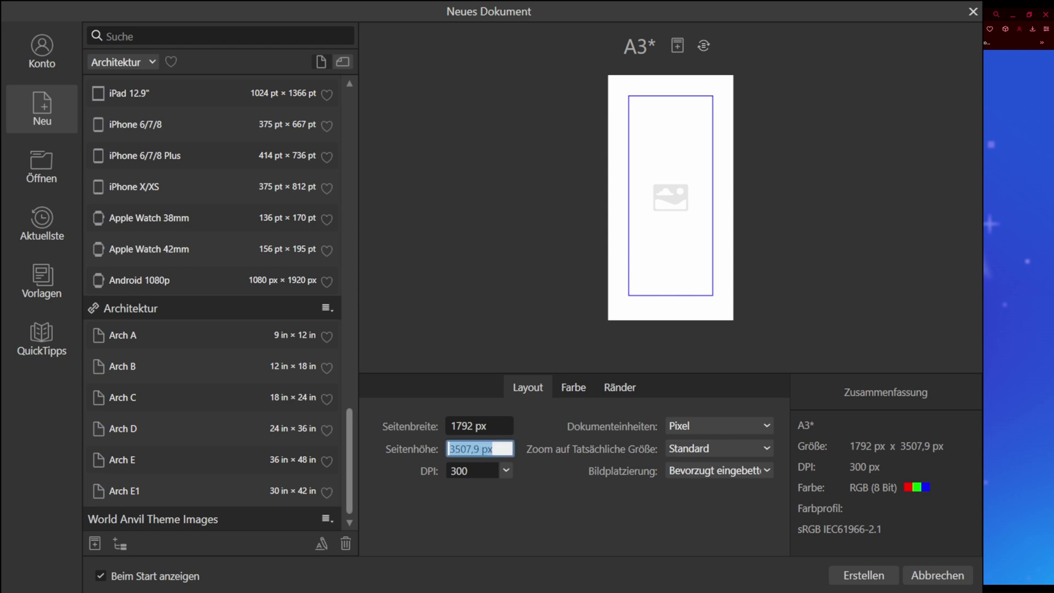
pyautogui.write('672')
pyautogui.click(496, 470)
pyautogui.write('96')
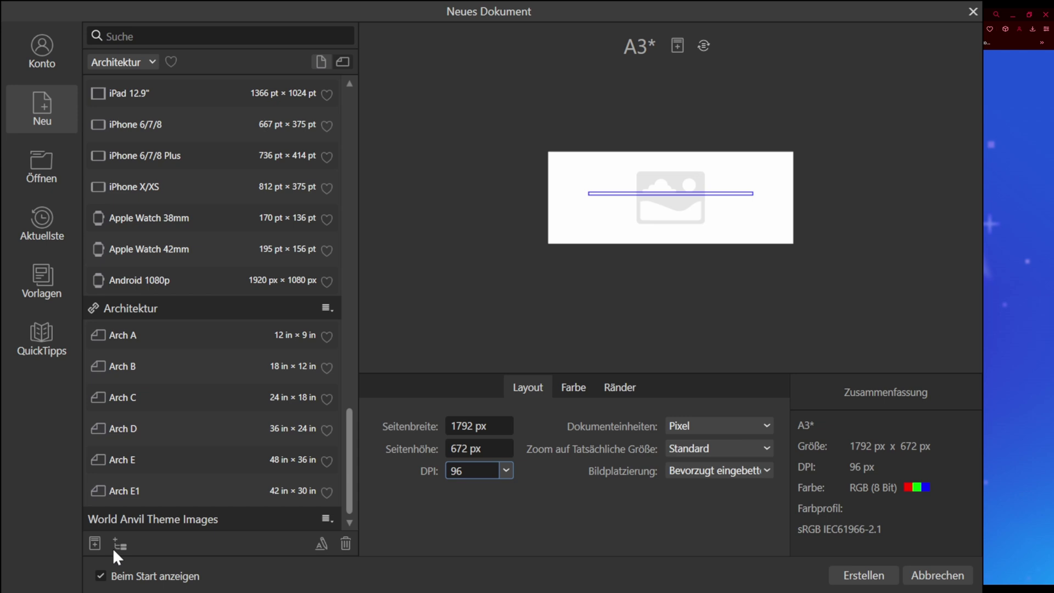
pyautogui.click(93, 542)
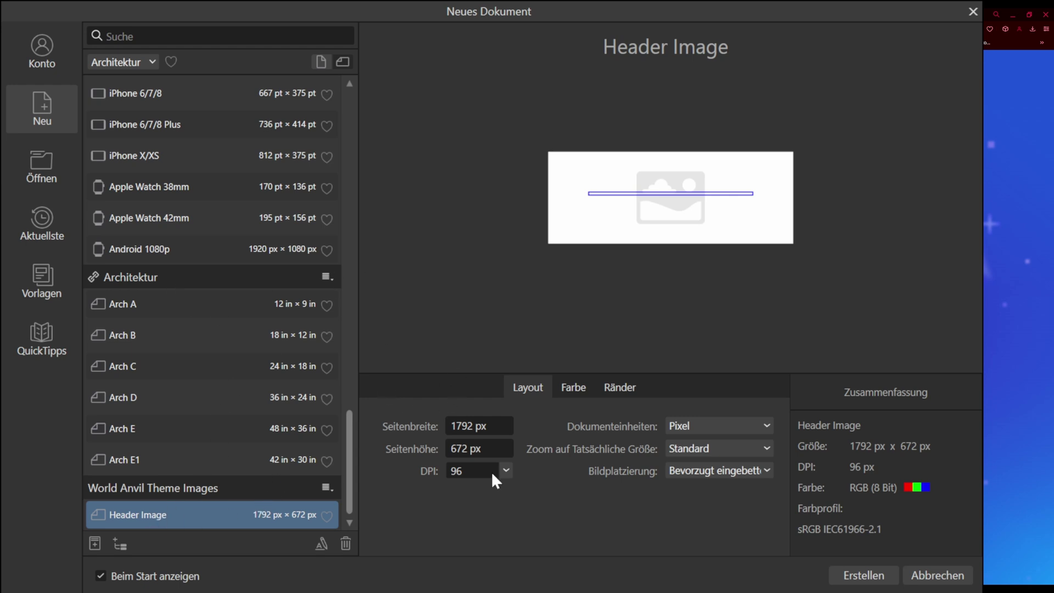
# Step: Set the new document's page width to 3840 px and its page height to 2160 px
pyautogui.click(472, 418)
pyautogui.tripleClick(512, 424)
pyautogui.write('3840')
pyautogui.press('Tab')
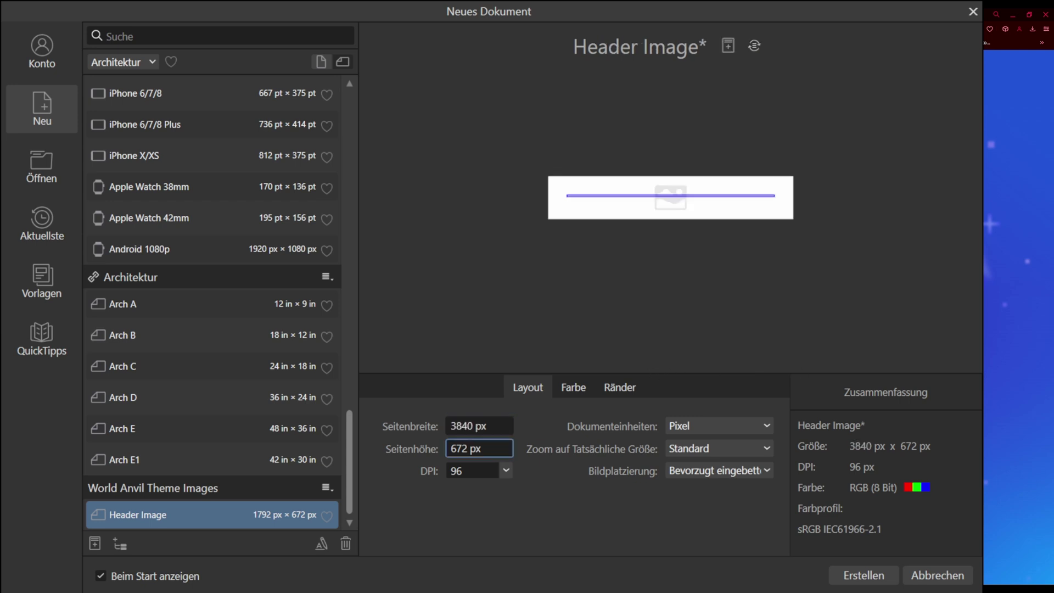
pyautogui.write('2160')
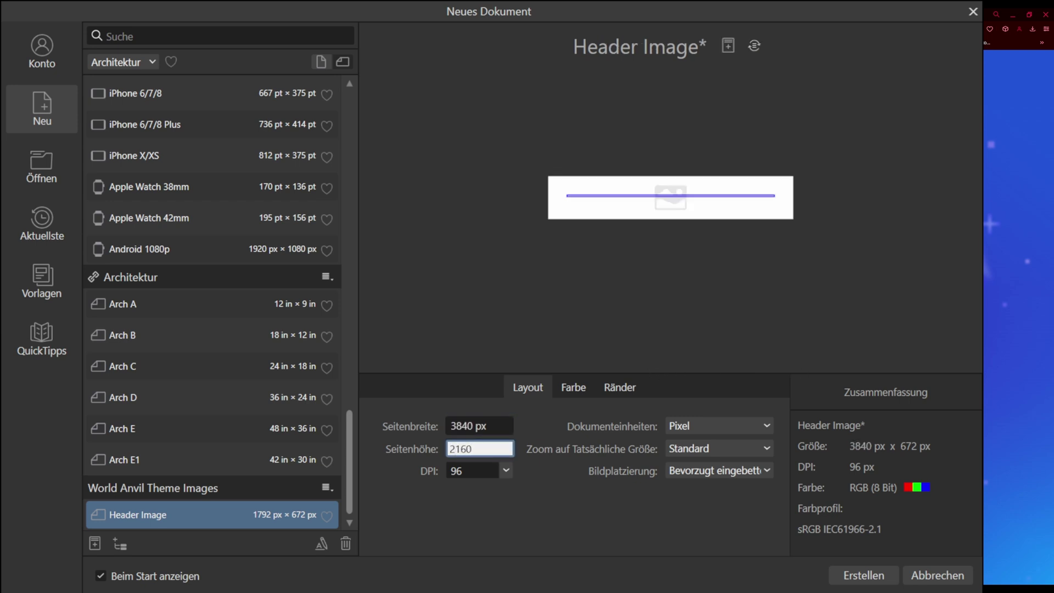
pyautogui.press('Return')
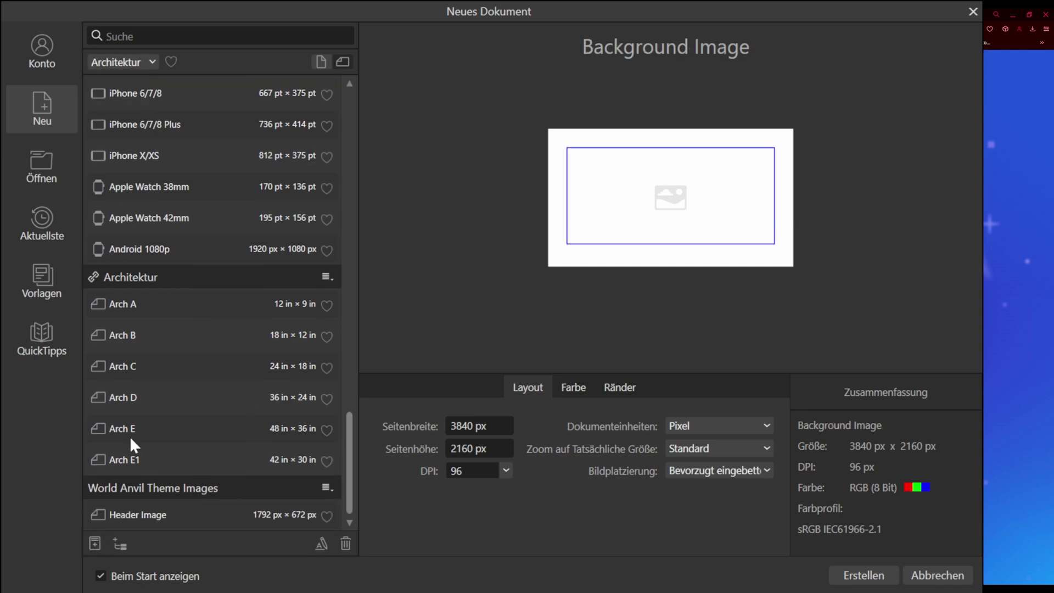
# Step: Save the settings as the preset Background Image and move it into the World Anvil Theme Images category
pyautogui.scroll(7, 140, 431)
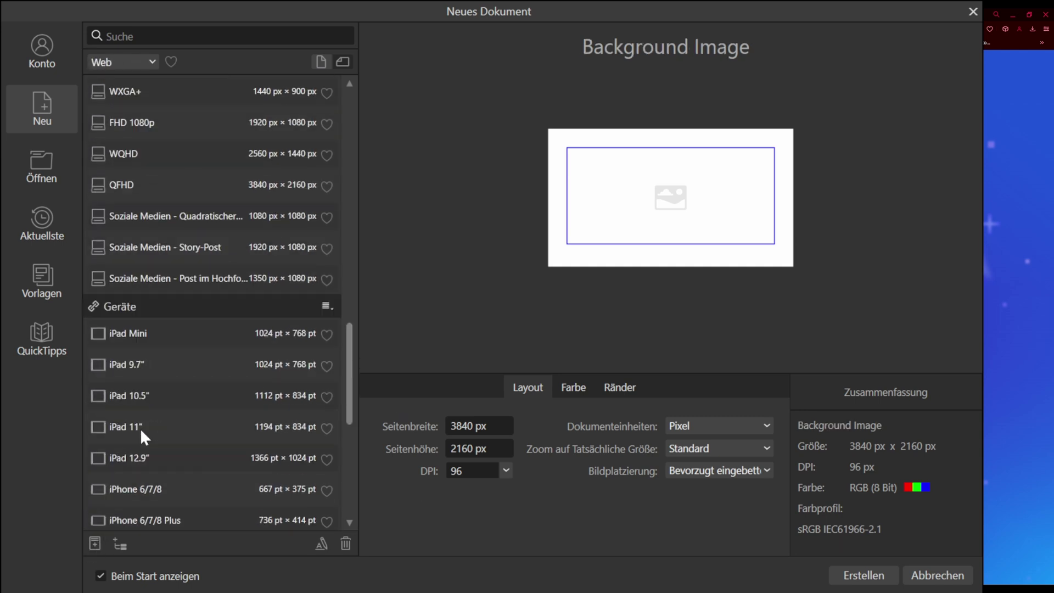
pyautogui.scroll(15, 130, 387)
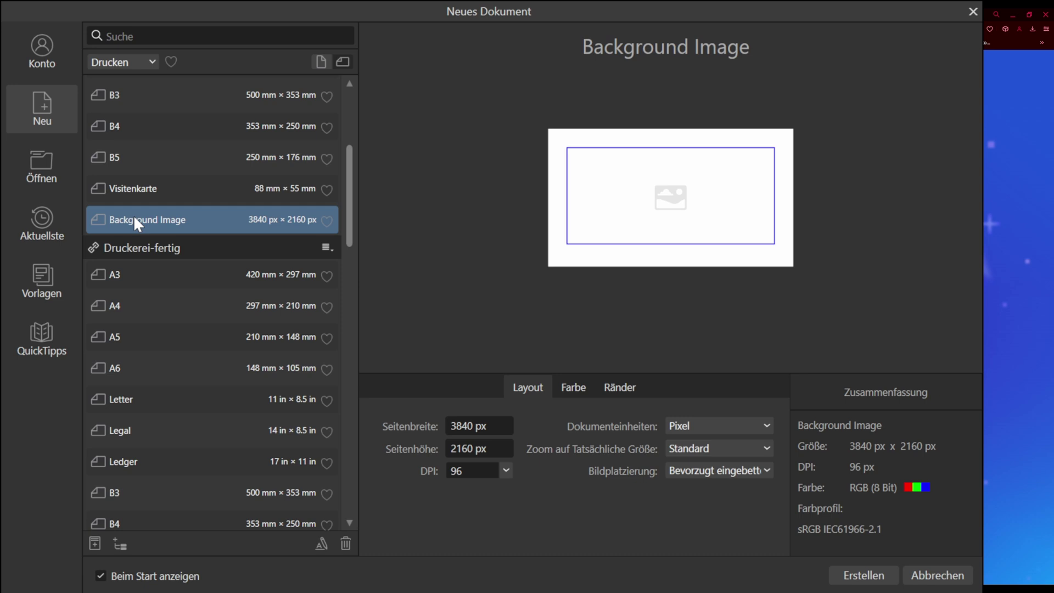
pyautogui.scroll(-5, 155, 387)
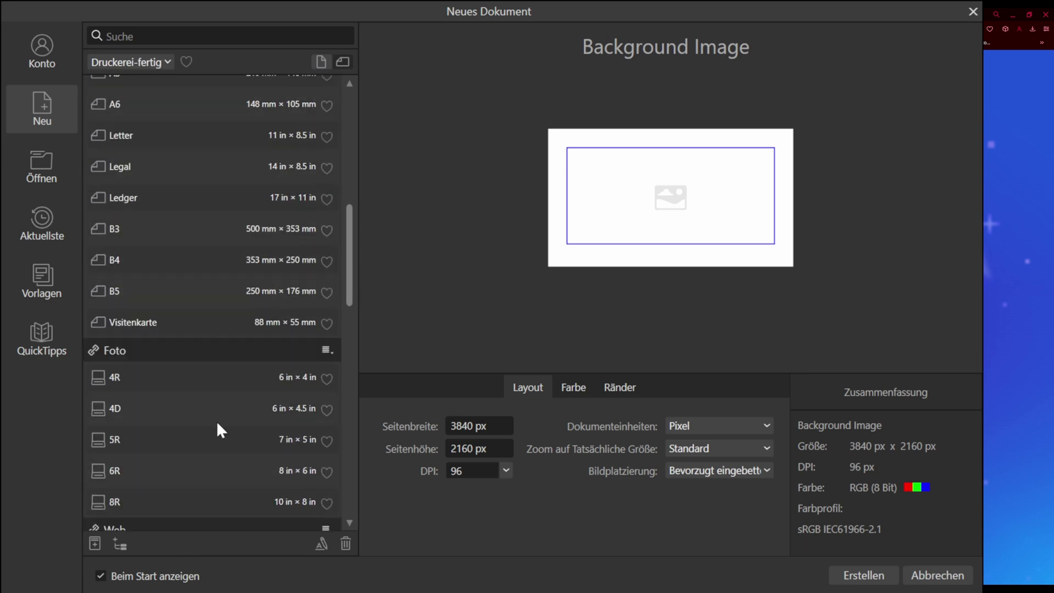
pyautogui.scroll(-6, 218, 424)
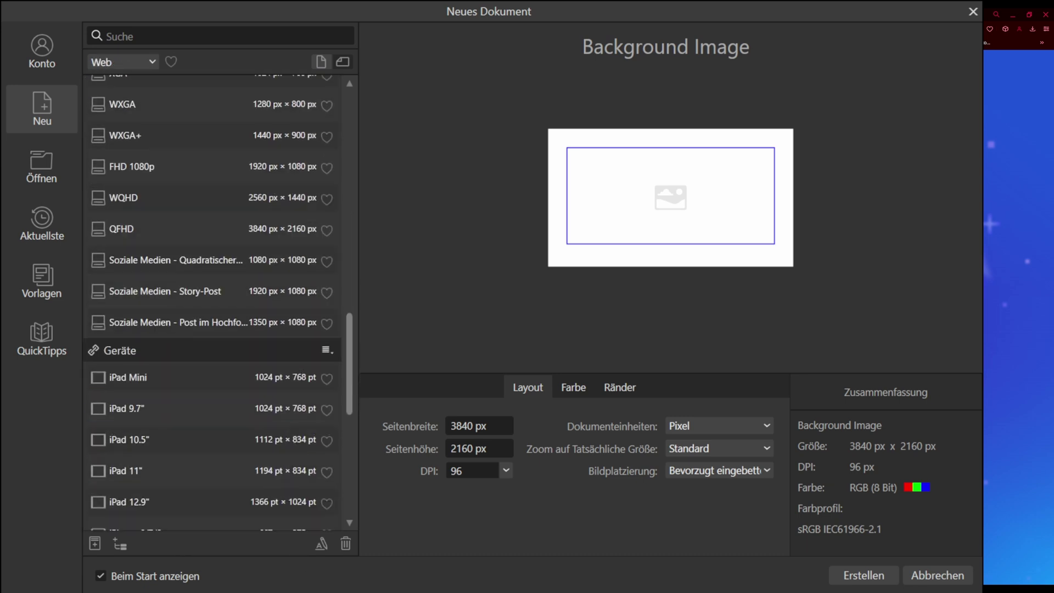
pyautogui.scroll(-7, 247, 471)
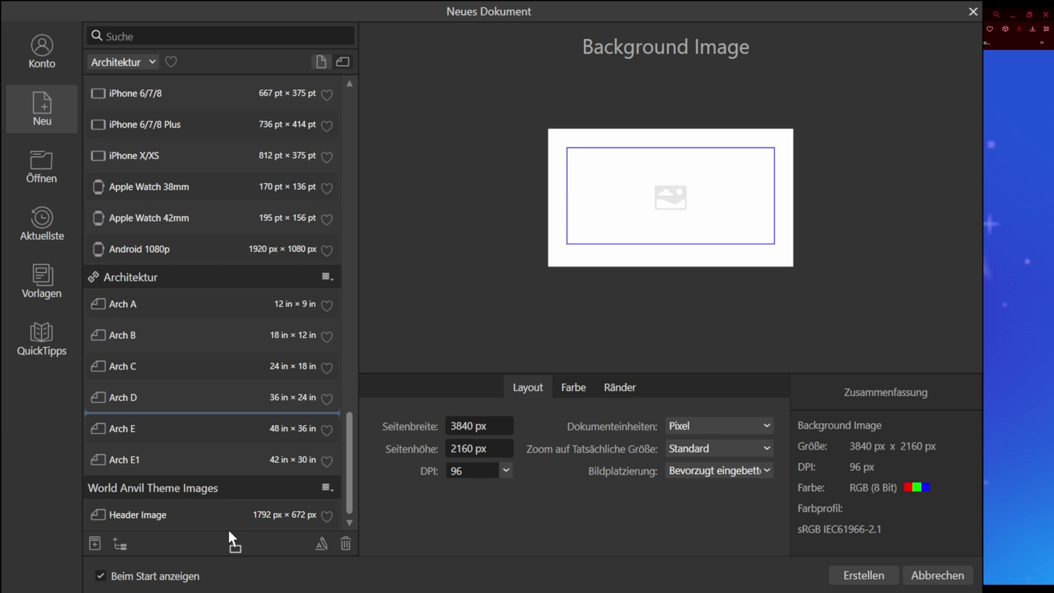
pyautogui.moveTo(228, 531); pyautogui.dragTo(207, 487)
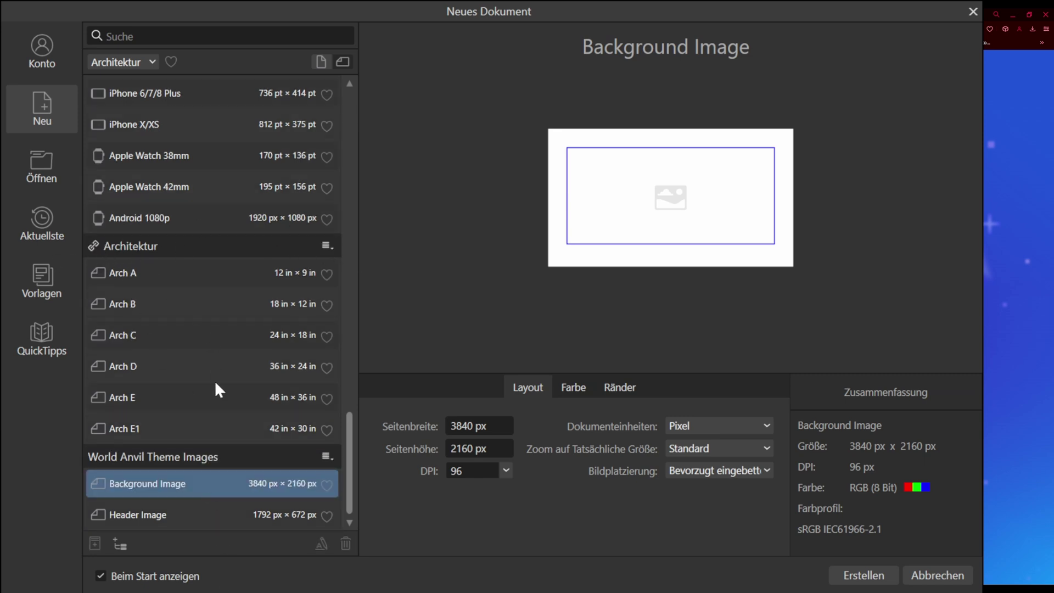
# Step: Set the page size to 1200 × 900 px and save it as the presets Buchcover and Landscape in World Anvil Theme Images
pyautogui.click(484, 425)
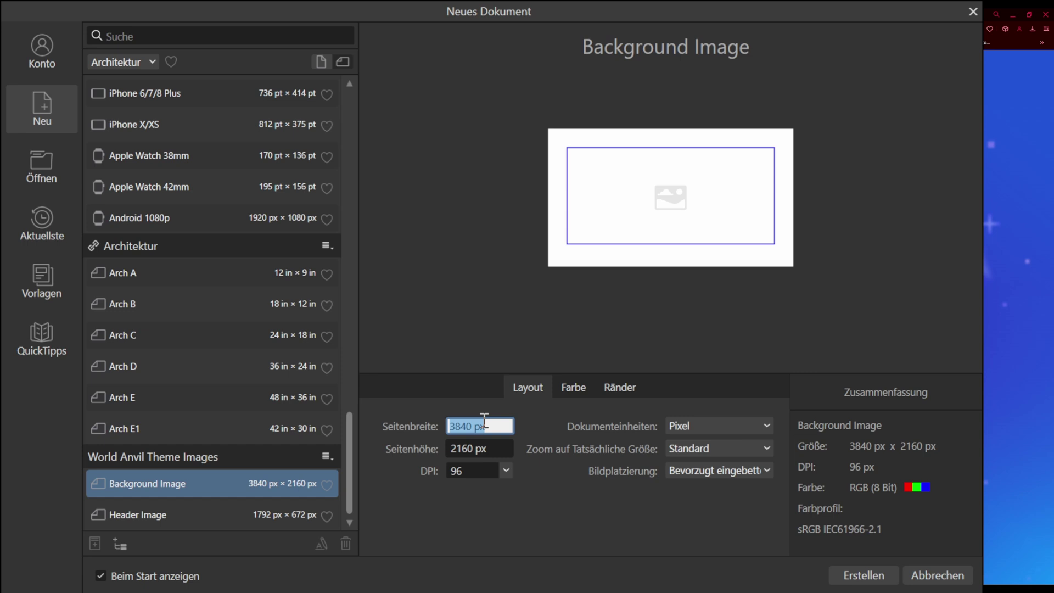
pyautogui.write('1200')
pyautogui.press('Tab')
pyautogui.write('900')
pyautogui.press('Tab')
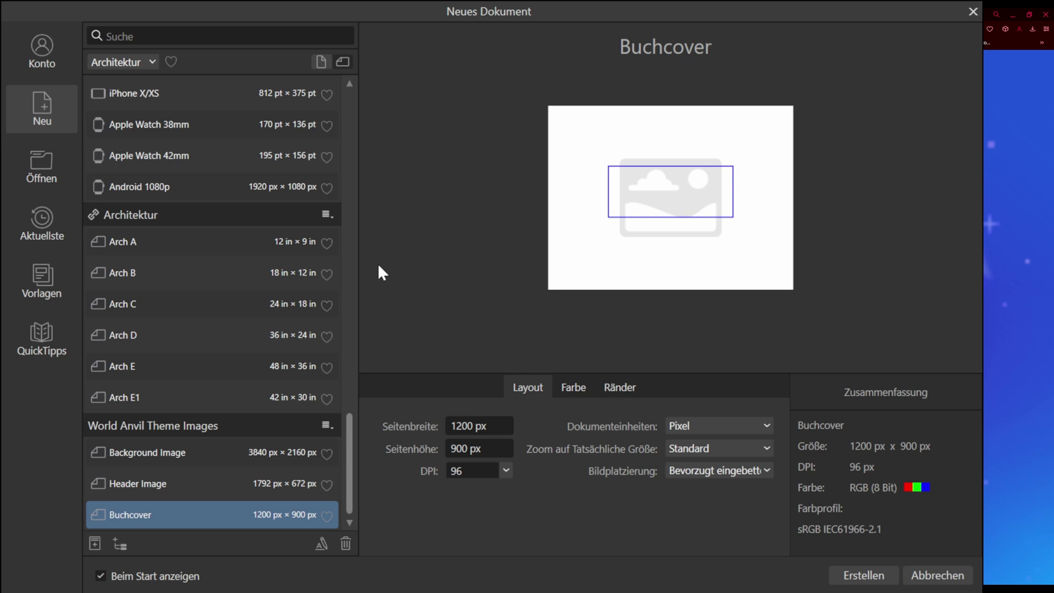
pyautogui.press('Return')
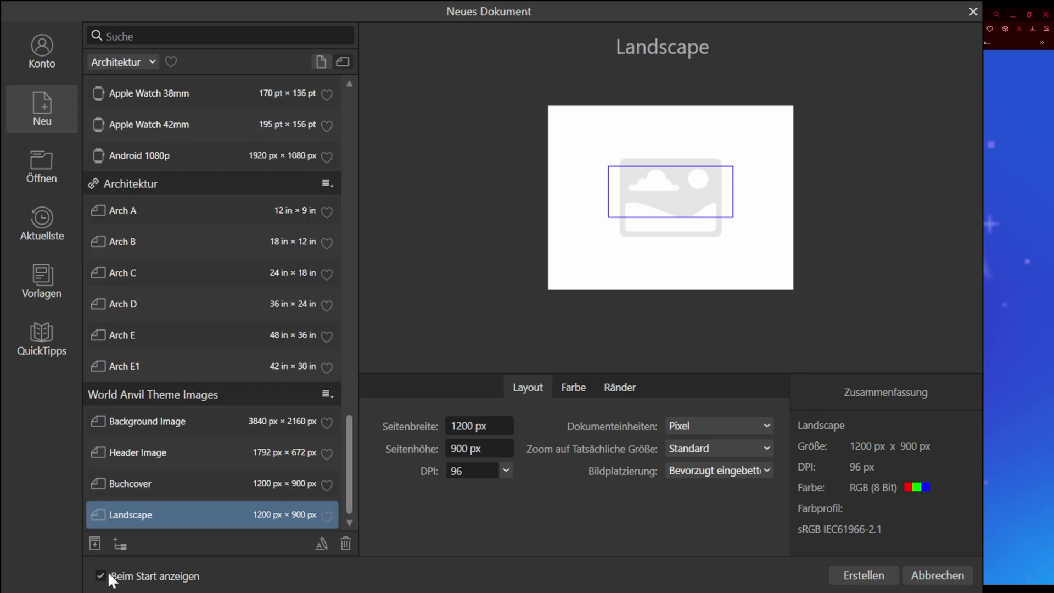
# Step: Set the page size to 800 × 1280 px and save it as the preset Portrait in World Anvil Theme Images
pyautogui.click(468, 426)
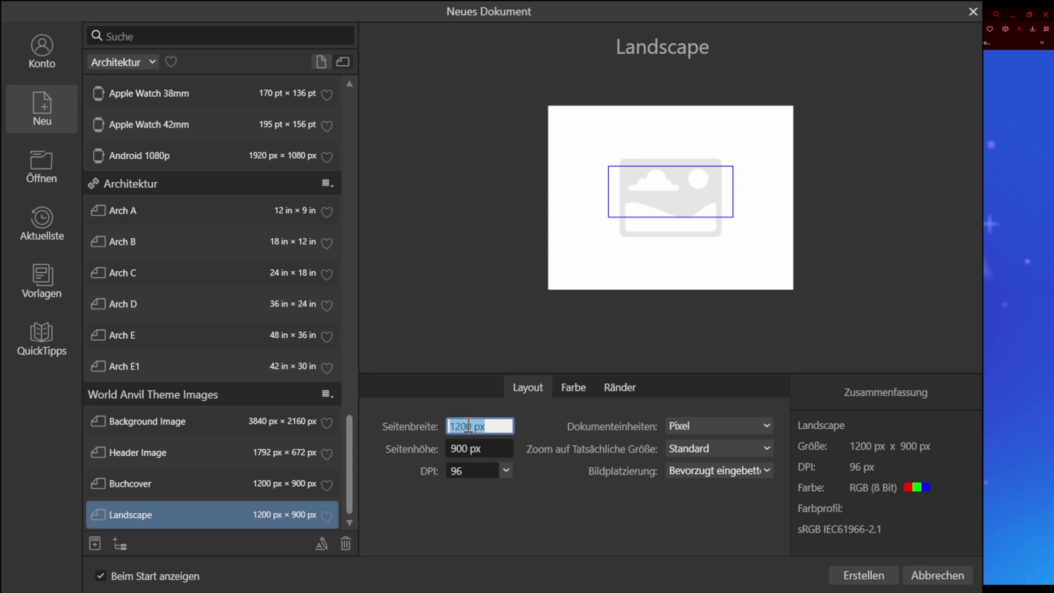
pyautogui.write('800')
pyautogui.press('Tab')
pyautogui.write('1')
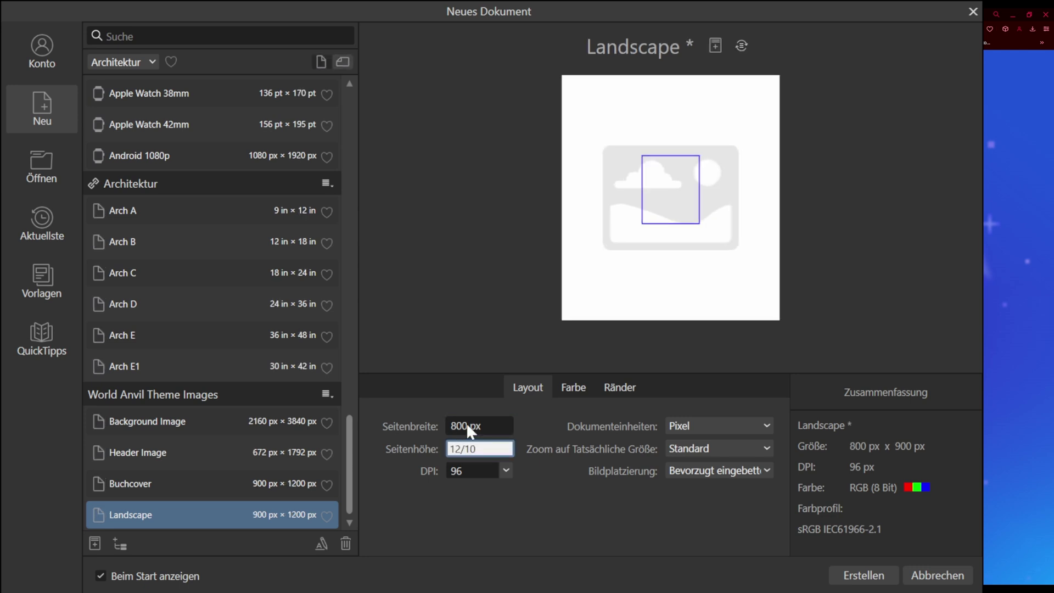
pyautogui.write('280')
pyautogui.press('Return')
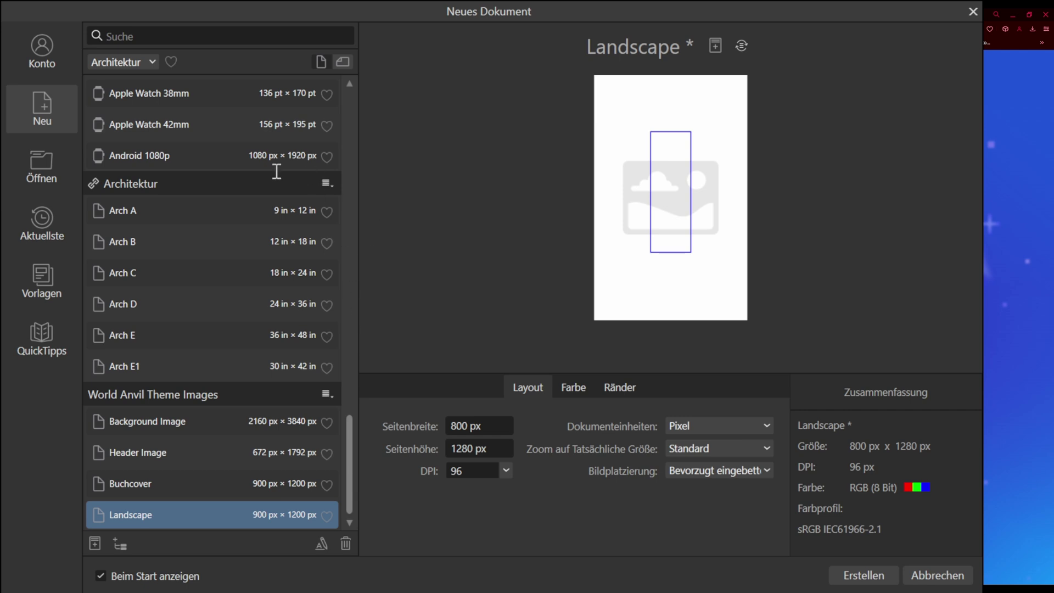
pyautogui.click(400, 270)
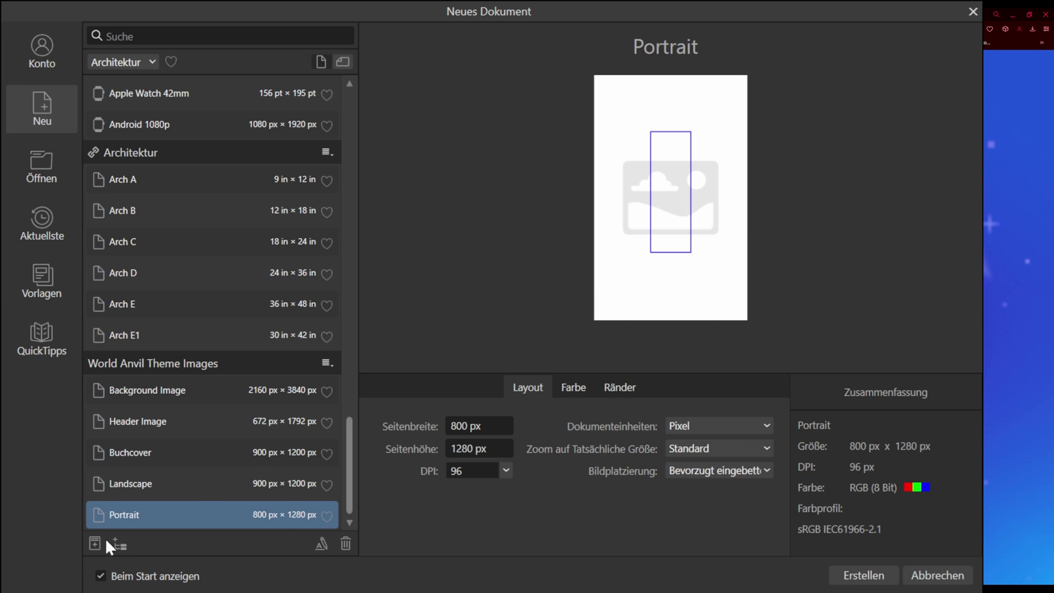
# Step: Set the page size to 4096 × 144 px and save it as the preset Divider in World Anvil Theme Images
pyautogui.click(471, 430)
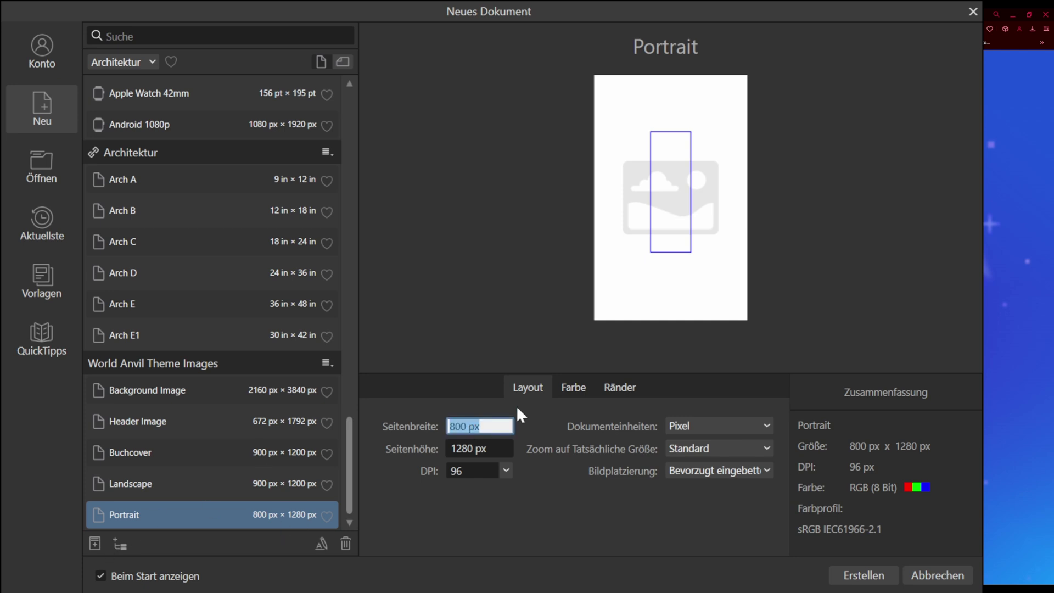
pyautogui.write('4096')
pyautogui.press('Return')
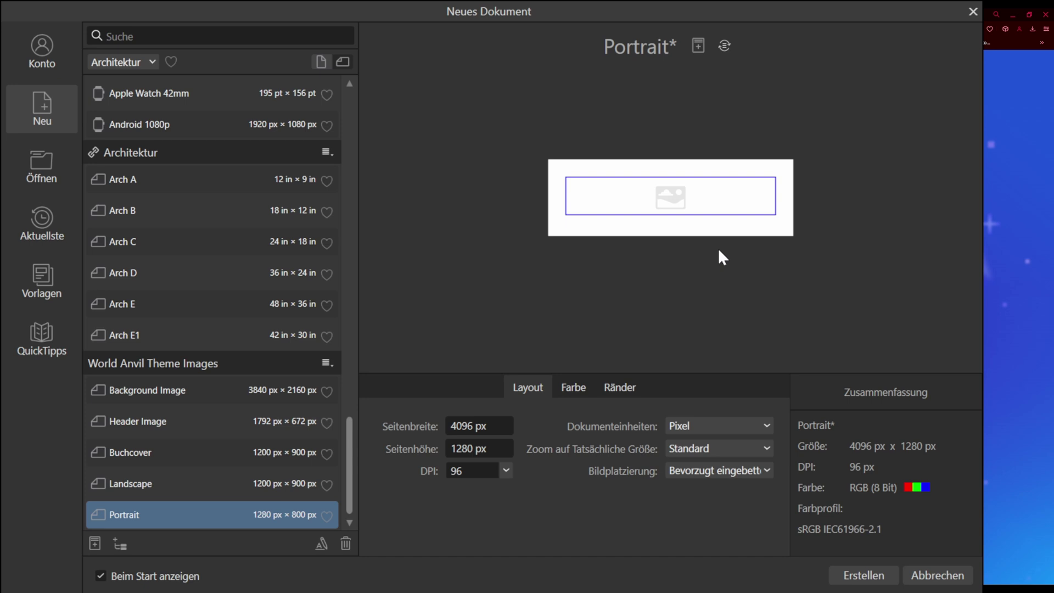
pyautogui.click(465, 448)
pyautogui.write('144')
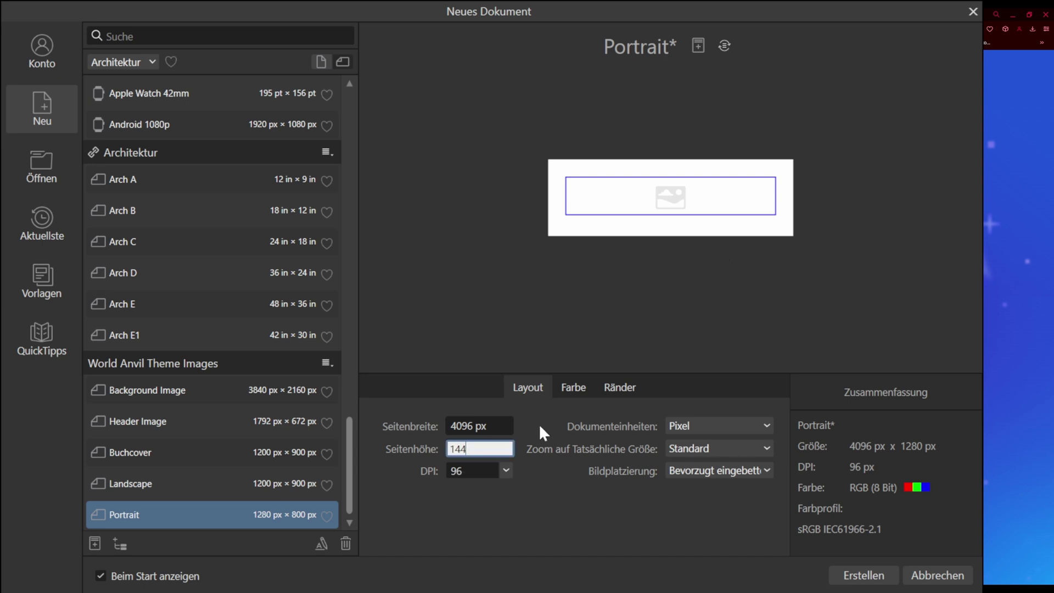
pyautogui.press('Return')
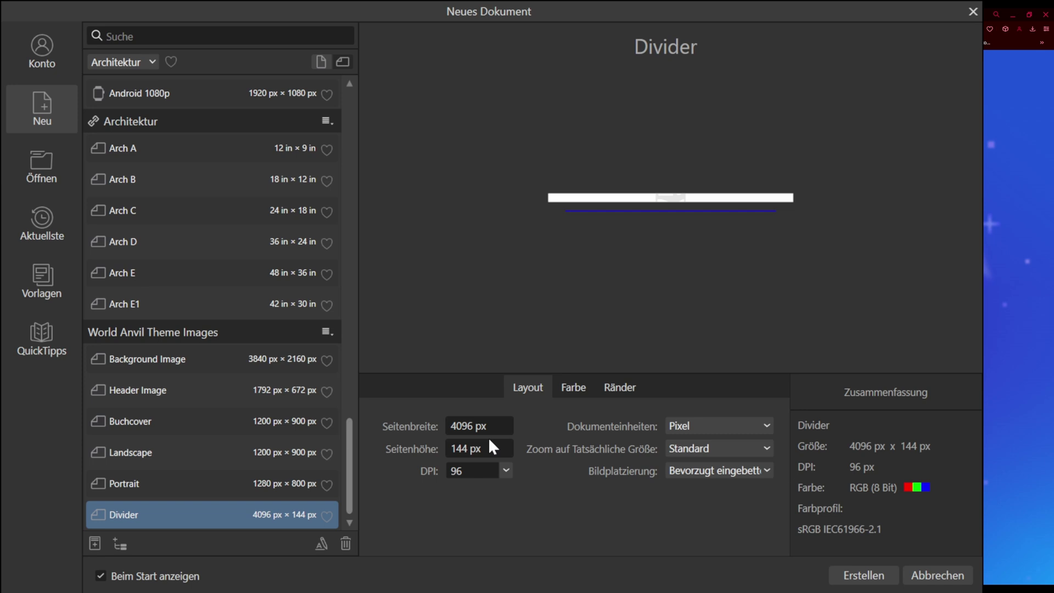
# Step: Set the new document's page width and page height to 100 px each
pyautogui.click(464, 430)
pyautogui.write('100')
pyautogui.press('Tab')
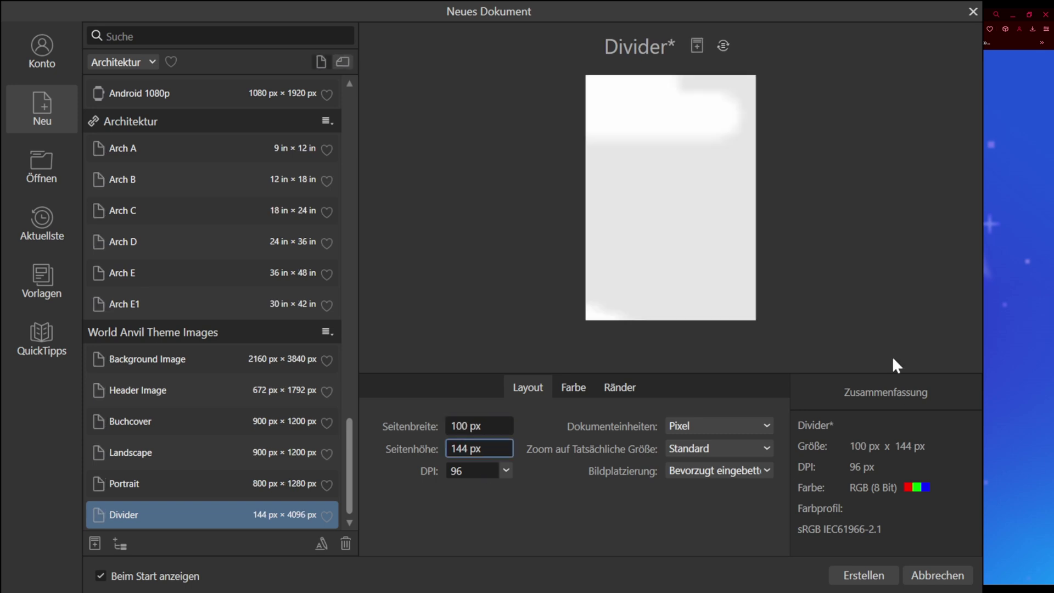
pyautogui.write('100')
pyautogui.press('Return')
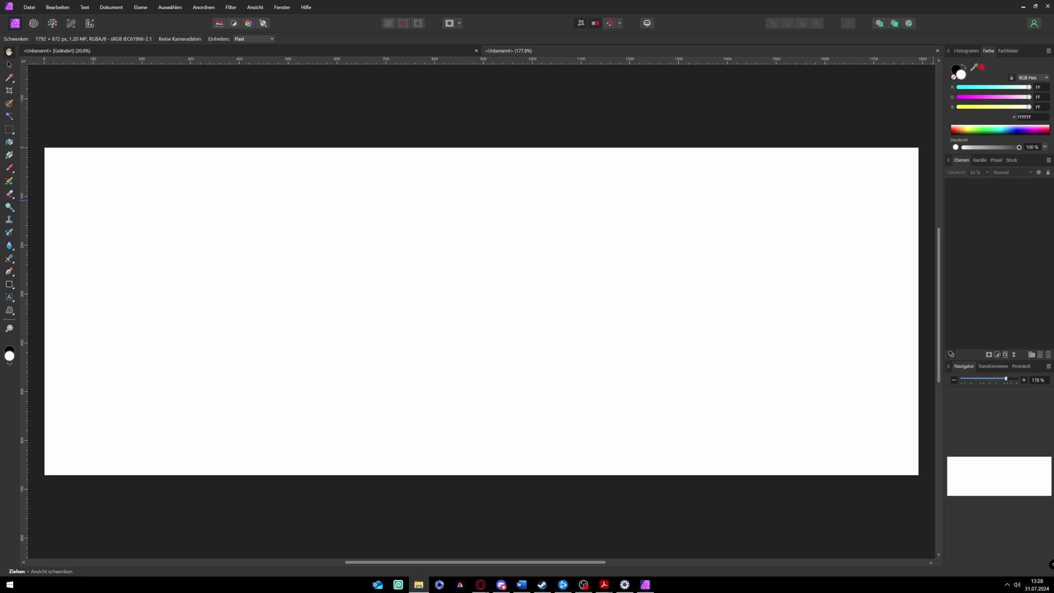
# Step: Place the dark gothic city image in the 1792 × 672 px header document and scale it to about 104% to cover the page
pyautogui.moveTo(1053, 220); pyautogui.dragTo(436, 218)
pyautogui.click(8, 64)
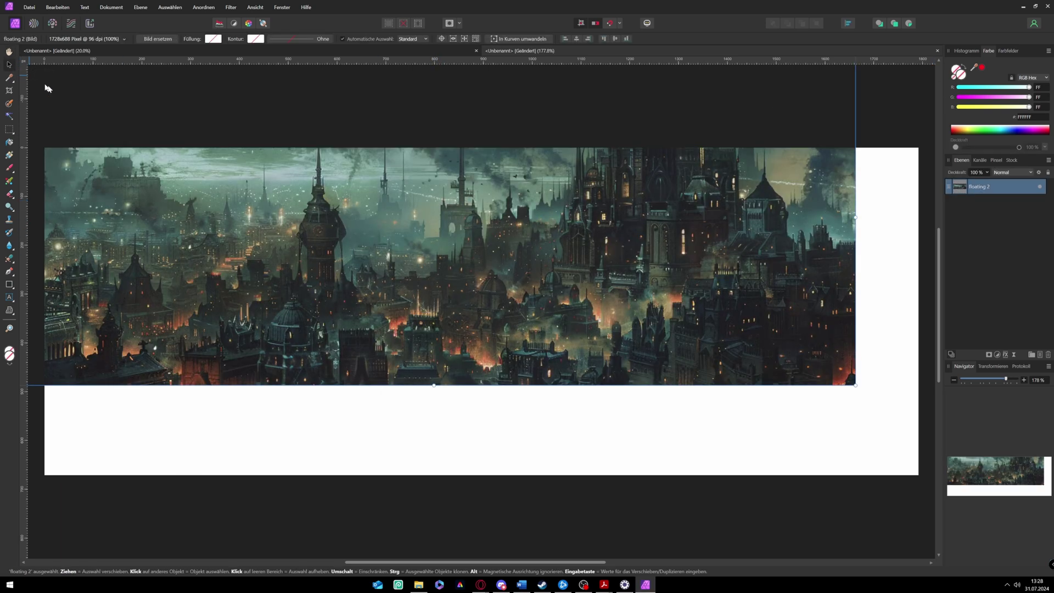
pyautogui.moveTo(343, 251); pyautogui.dragTo(374, 341)
pyautogui.moveTo(883, 477); pyautogui.dragTo(921, 490)
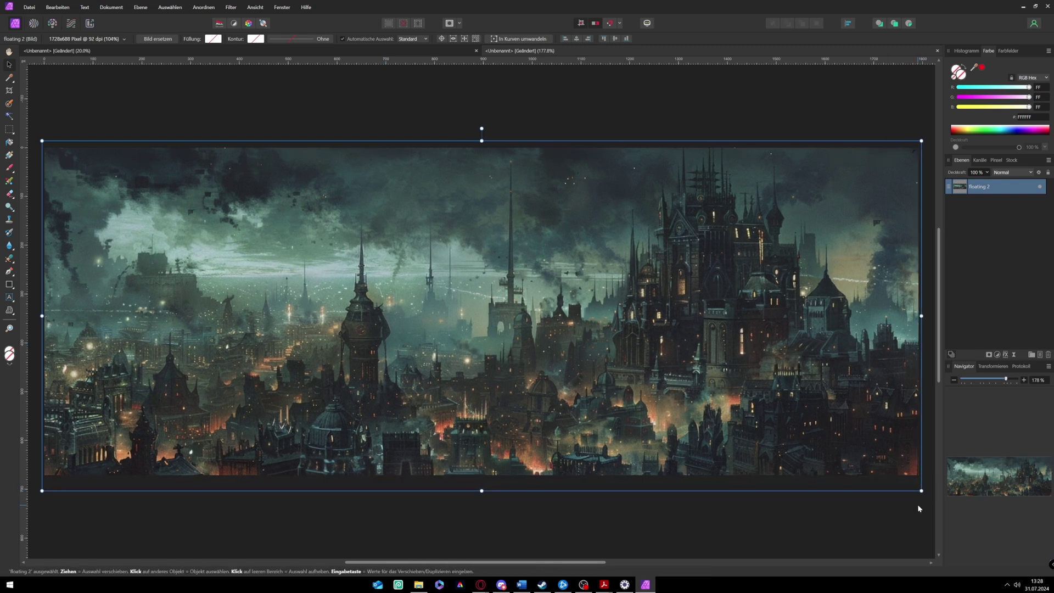
pyautogui.click(238, 109)
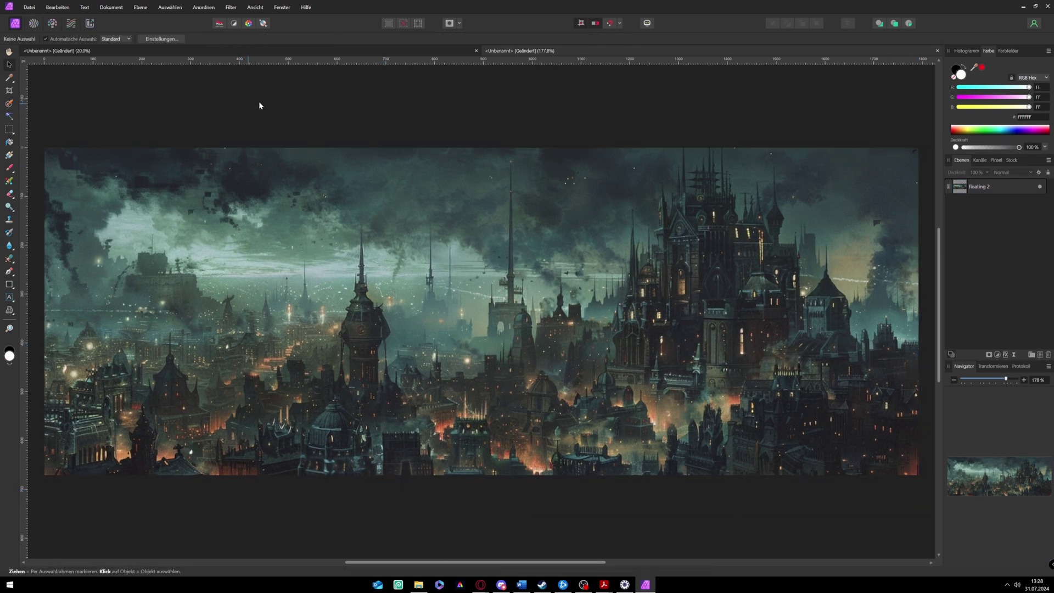
# Step: Export the header image as a JPEG named wh-theme-mainheader in the Warhammer Theme folder
pyautogui.hotkey('ctrl', 'alt', 'shift', 'w')
pyautogui.click(638, 414)
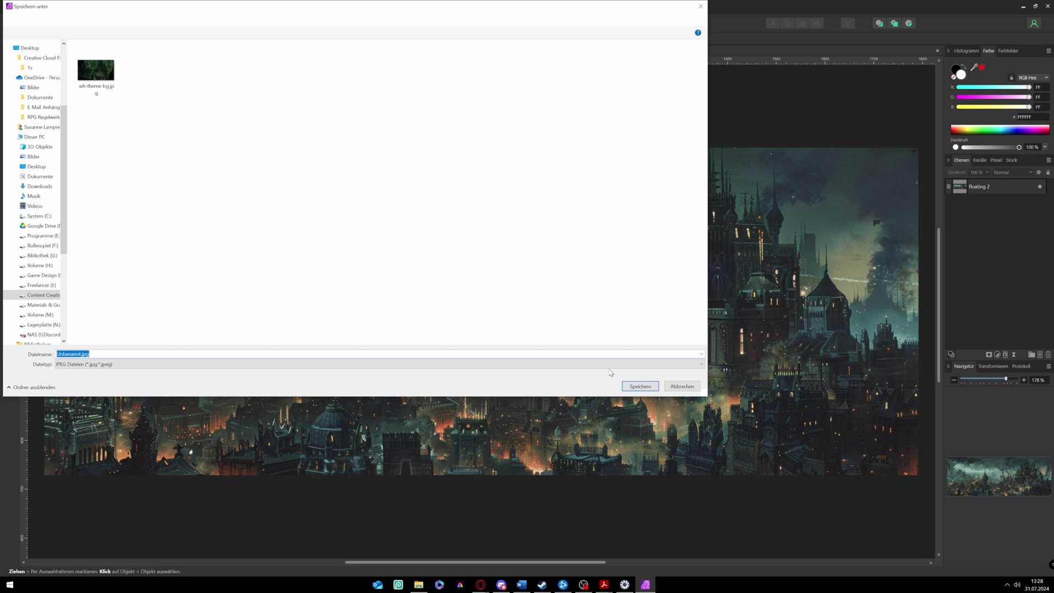
pyautogui.write('wh-theme-mainhe')
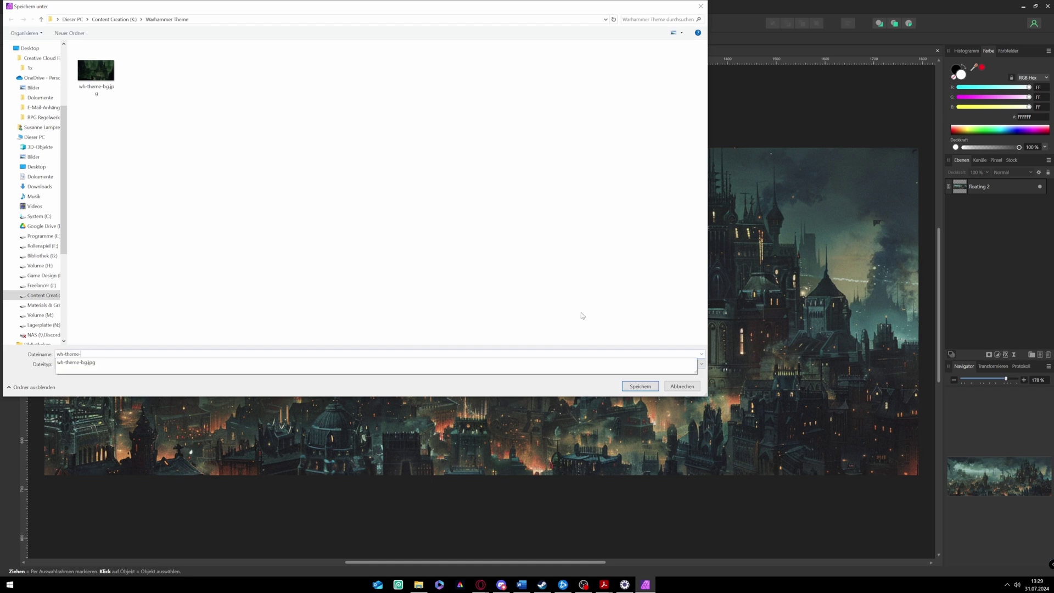
pyautogui.write('ader')
pyautogui.press('Return')
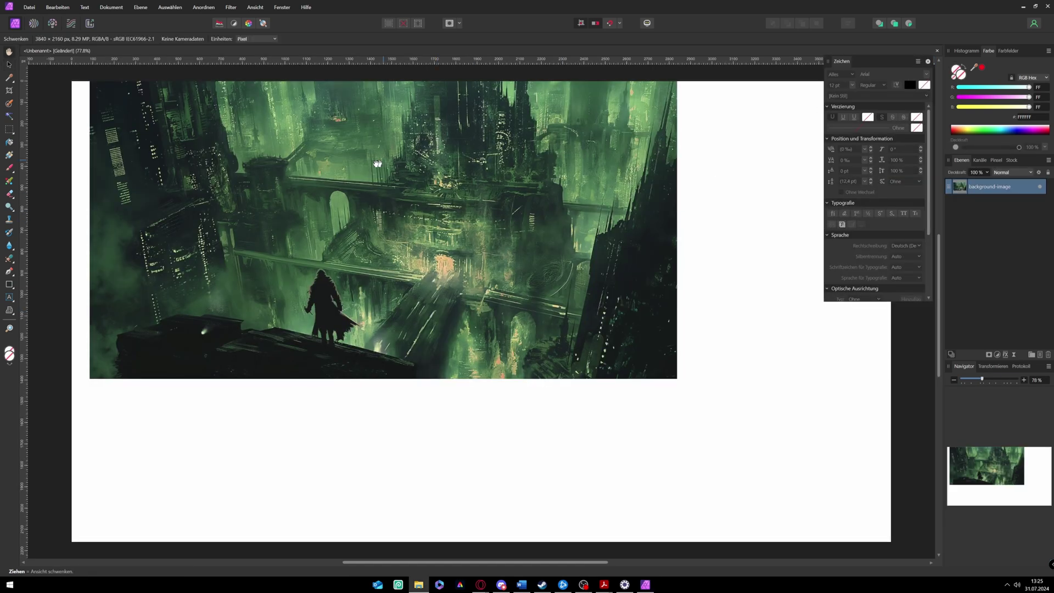
# Step: Place the green background-image in the 3840 × 2160 px document and scale it to about 141% to fill the page width
pyautogui.moveTo(238, 161); pyautogui.dragTo(273, 143)
pyautogui.click(9, 65)
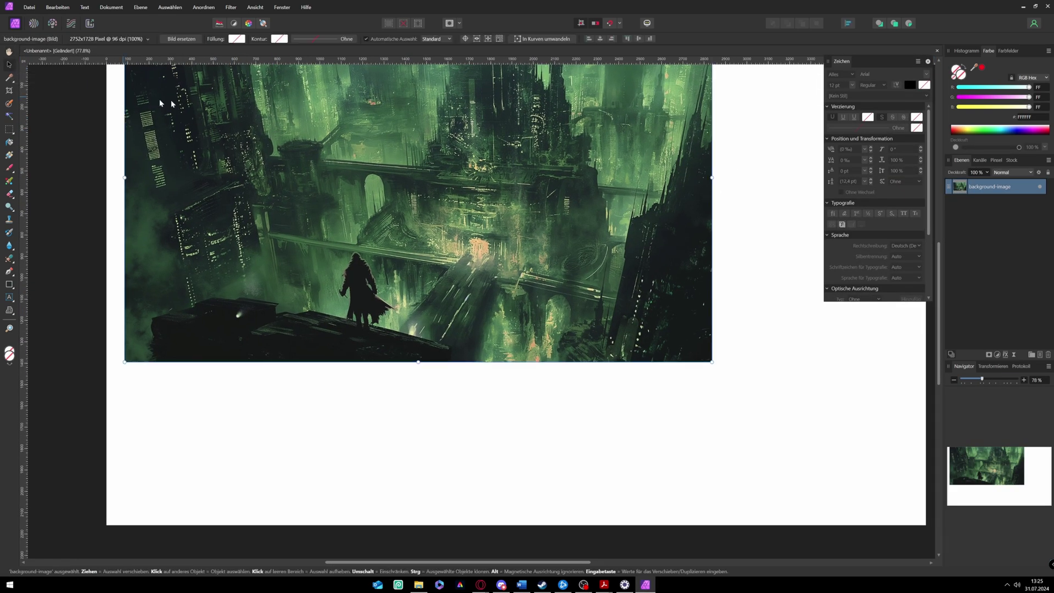
pyautogui.moveTo(226, 103); pyautogui.dragTo(242, 210)
pyautogui.moveTo(192, 161); pyautogui.dragTo(189, 160)
pyautogui.moveTo(790, 448); pyautogui.dragTo(786, 409)
pyautogui.scroll(-5, 786, 409)
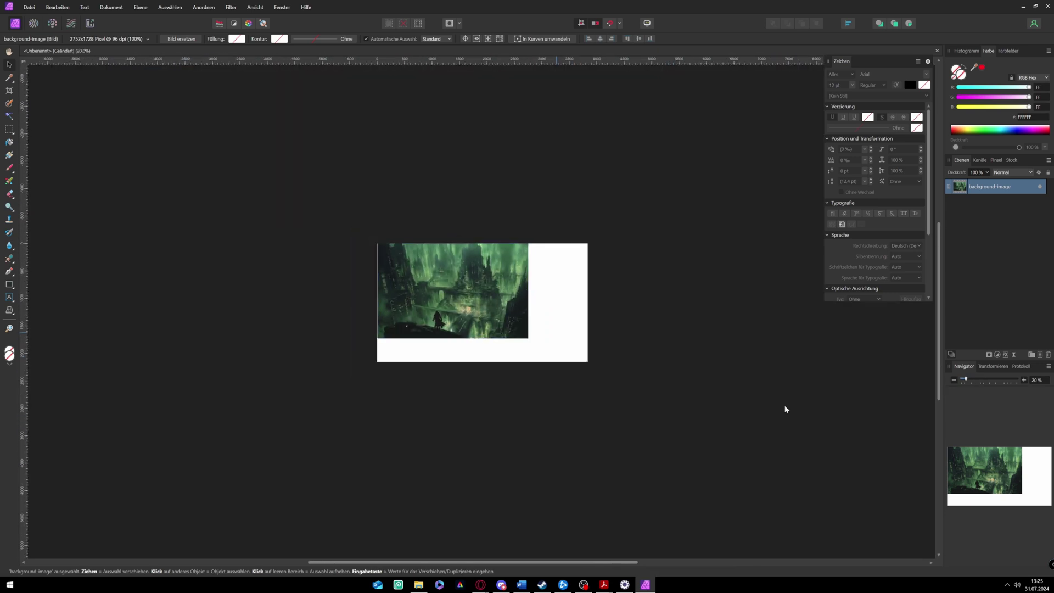
pyautogui.moveTo(530, 339); pyautogui.dragTo(587, 371)
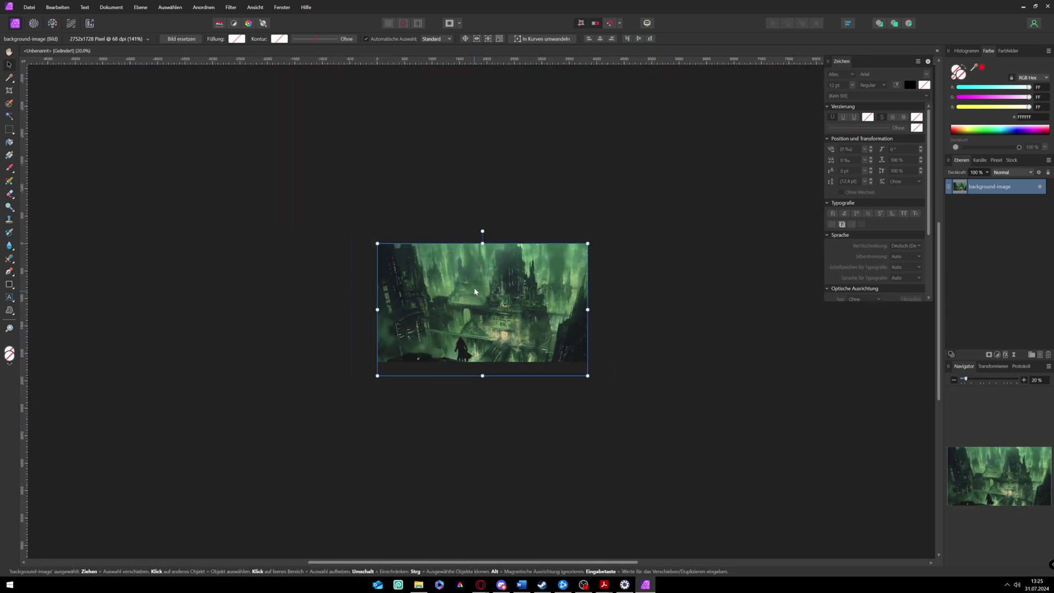
# Step: Align the background image to the vertical middle of the page and deselect it
pyautogui.rightClick(475, 289)
pyautogui.rightClick(487, 311)
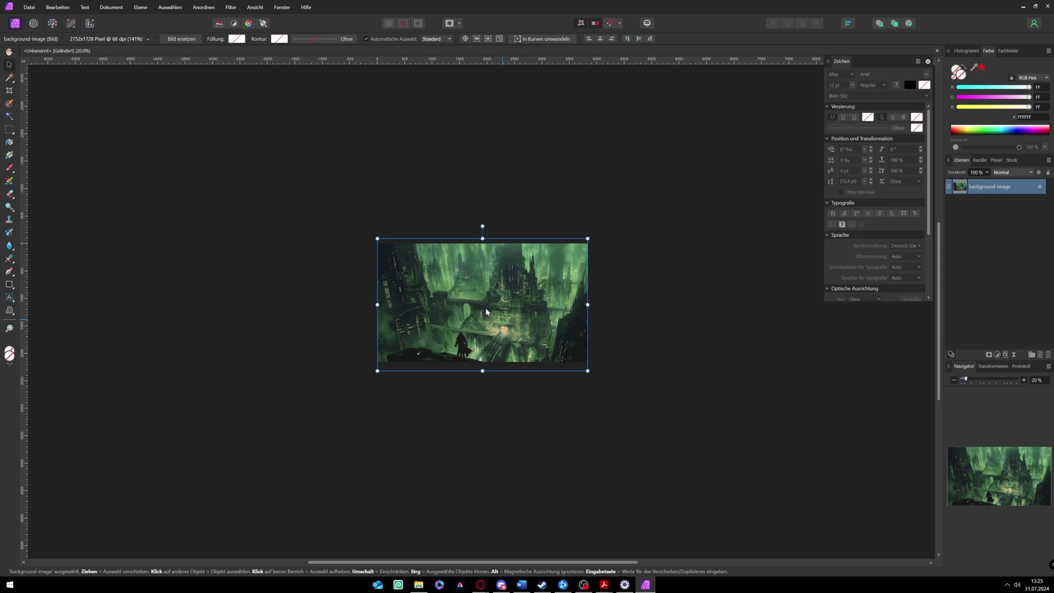
pyautogui.moveTo(565, 422)
pyautogui.click(657, 454)
pyautogui.click(643, 327)
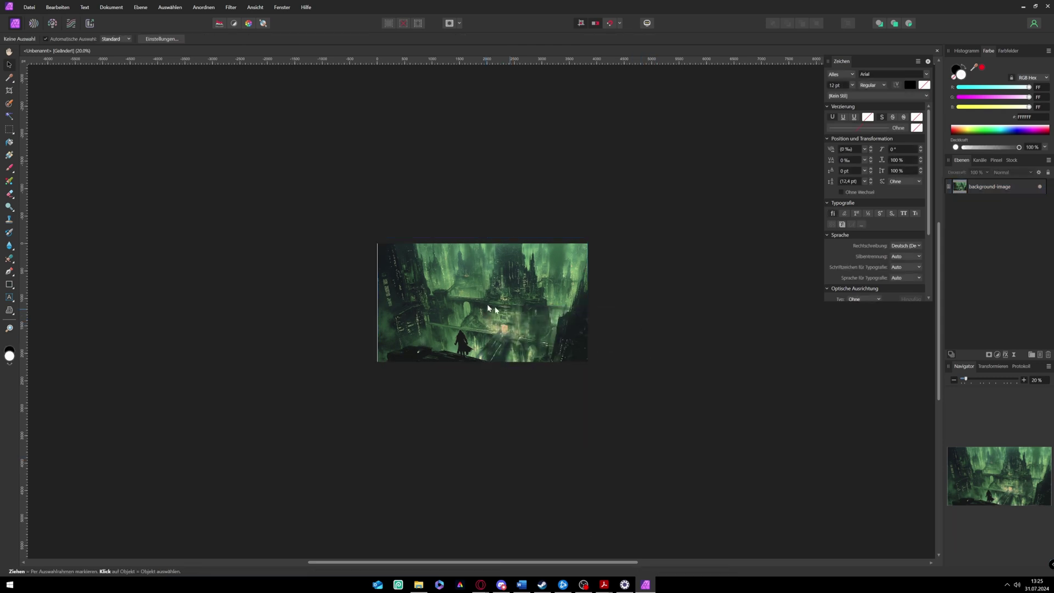
# Step: Enlarge the background image to about 143% to close the gap at the page's left edge and centre it horizontally
pyautogui.click(393, 332)
pyautogui.moveTo(377, 371); pyautogui.dragTo(371, 374)
pyautogui.rightClick(453, 315)
pyautogui.moveTo(565, 429)
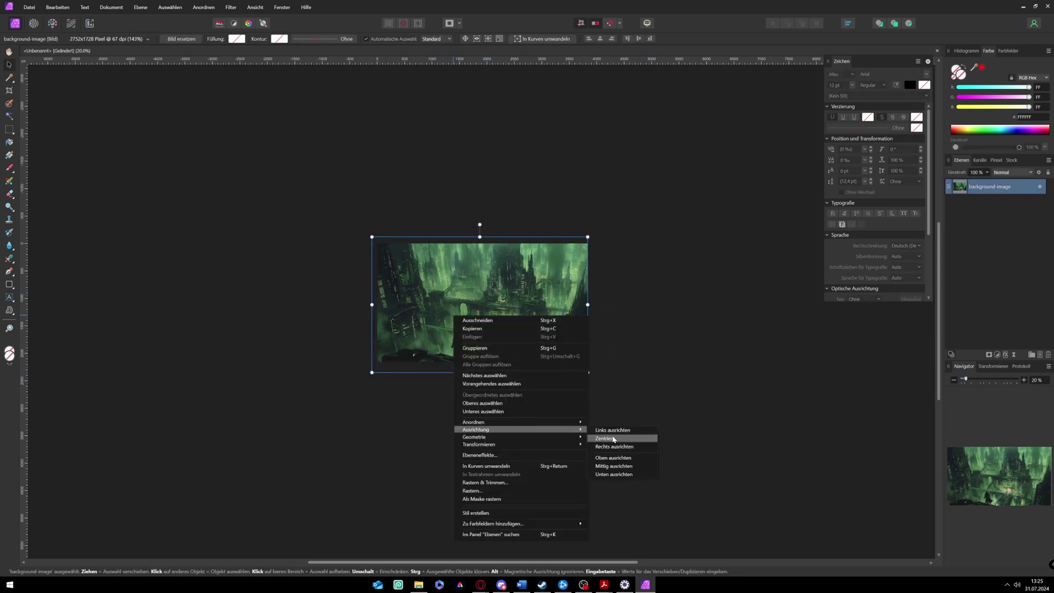
pyautogui.click(611, 438)
pyautogui.click(470, 423)
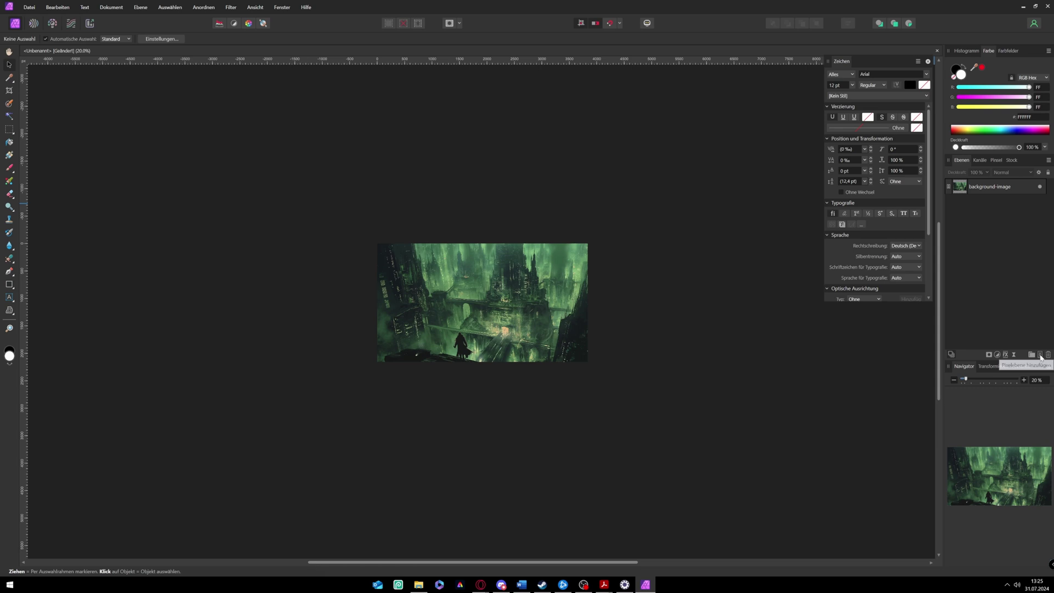
# Step: Add a pixel layer beneath the background image and flood-fill it with black
pyautogui.click(1039, 355)
pyautogui.moveTo(961, 188); pyautogui.dragTo(958, 209)
pyautogui.click(964, 67)
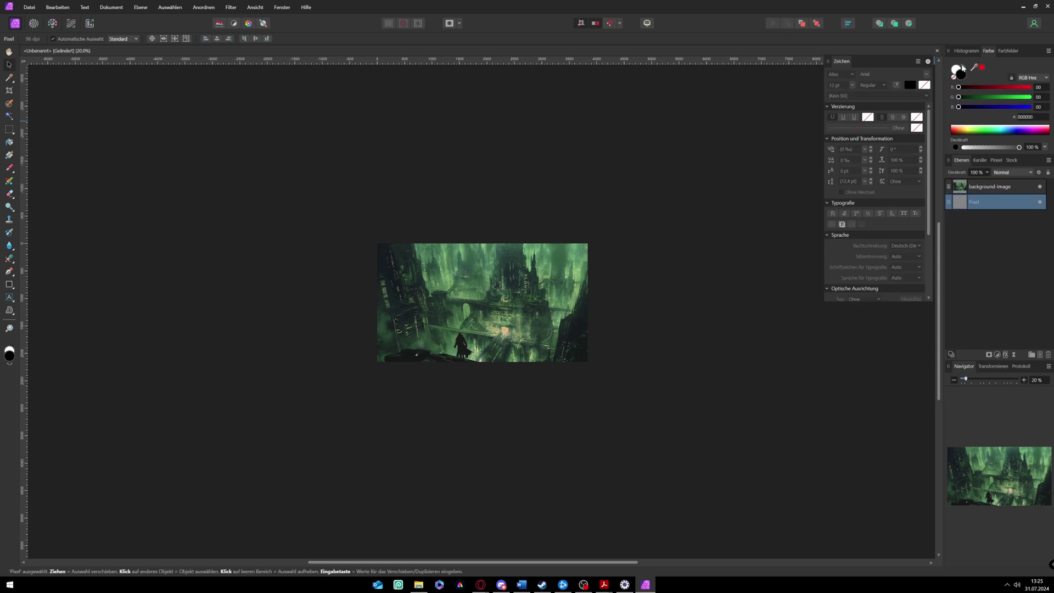
pyautogui.click(9, 142)
pyautogui.click(502, 287)
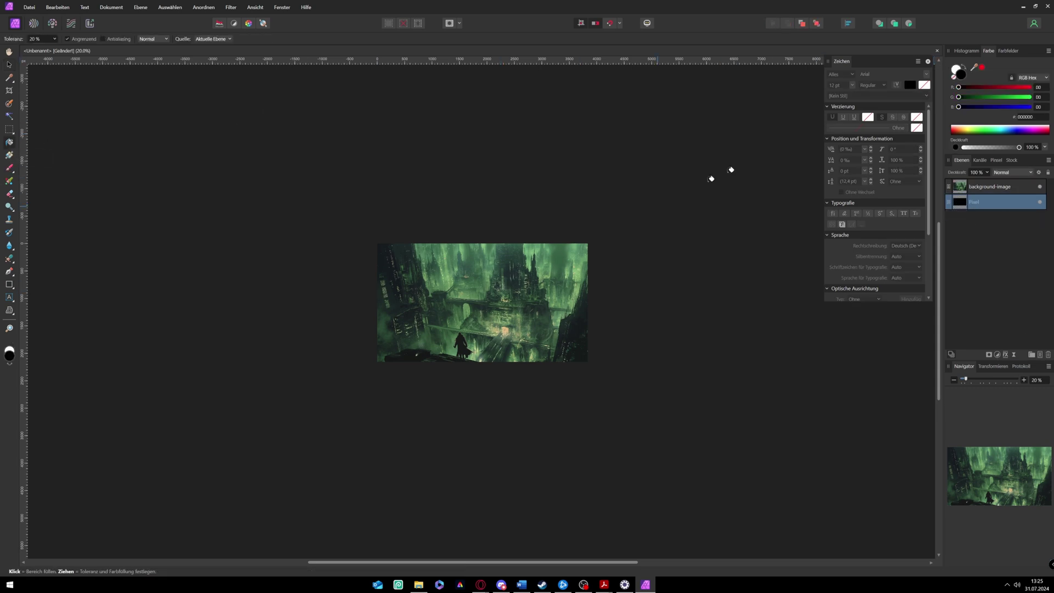
# Step: Reduce the opacity of the background-image layer to 50% and deselect it
pyautogui.click(991, 186)
pyautogui.click(987, 172)
pyautogui.moveTo(986, 181); pyautogui.dragTo(960, 184)
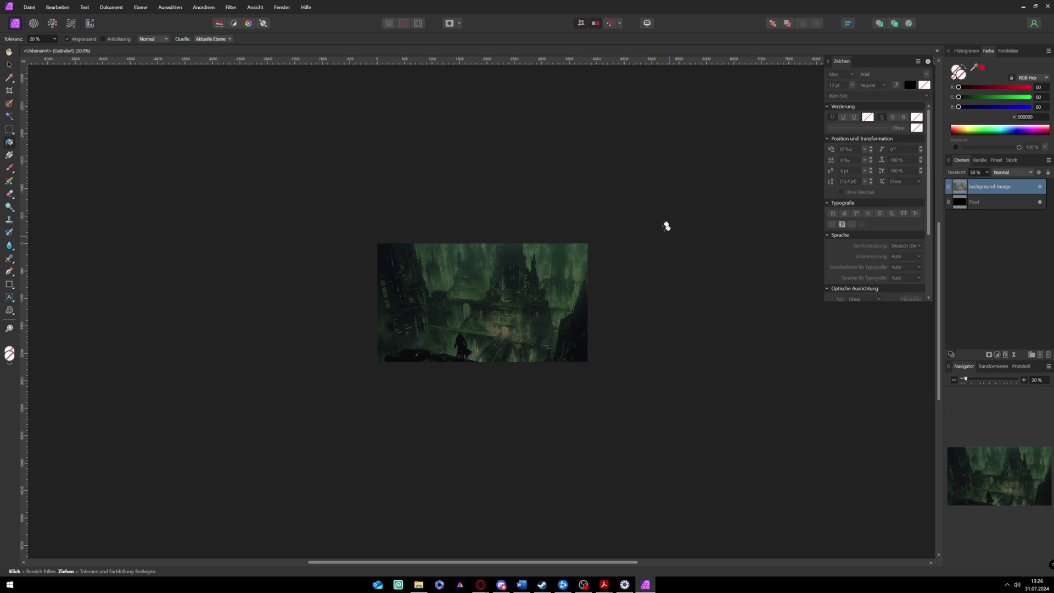
pyautogui.click(7, 64)
pyautogui.click(247, 206)
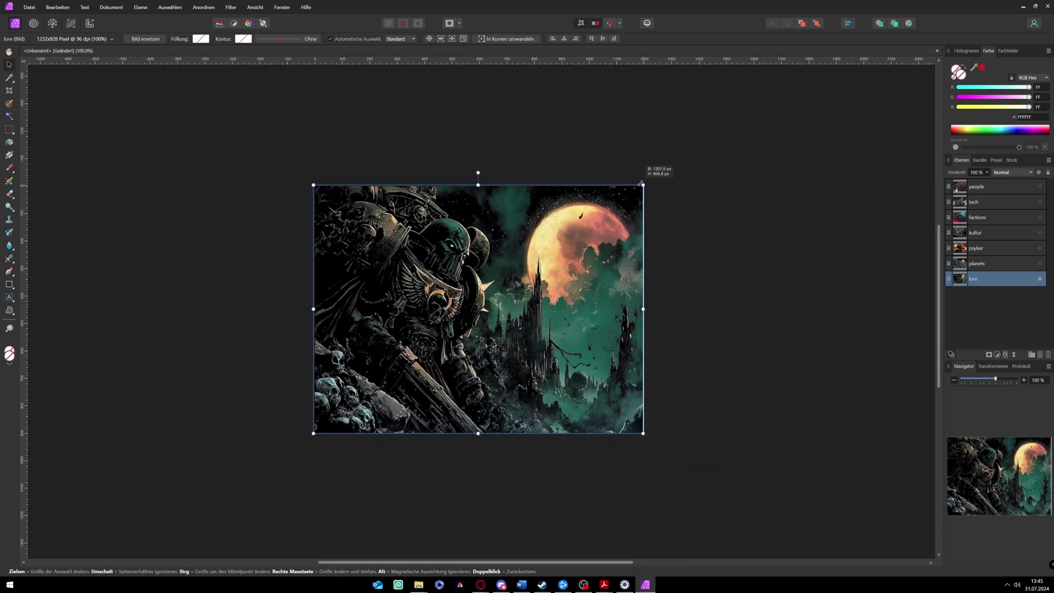
# Step: Scale the lore image down to fit the page and export it as a JPEG named wh-theme-lore in the Warhammer Theme folder
pyautogui.click(980, 280)
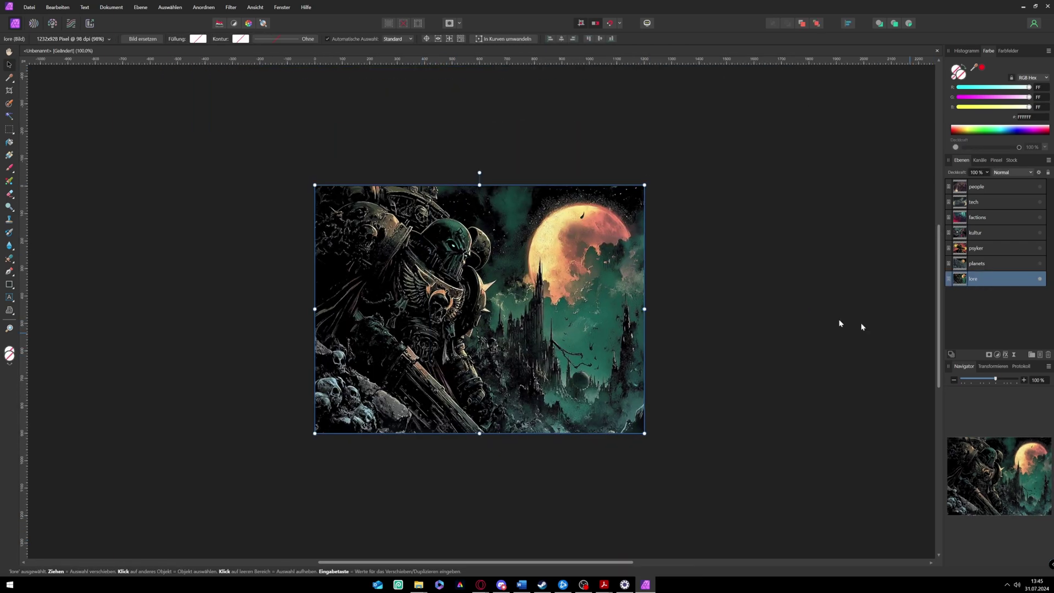
pyautogui.click(796, 329)
pyautogui.hotkey('ctrl', 'alt', 'shift', 's')
pyautogui.click(635, 411)
pyautogui.write('wh-lex')
pyautogui.press('Return')
# Step: Hide the lore layer, show the planets layer and scale its image down to fit the page
pyautogui.click(1039, 278)
pyautogui.click(1040, 264)
pyautogui.moveTo(572, 211); pyautogui.dragTo(508, 258)
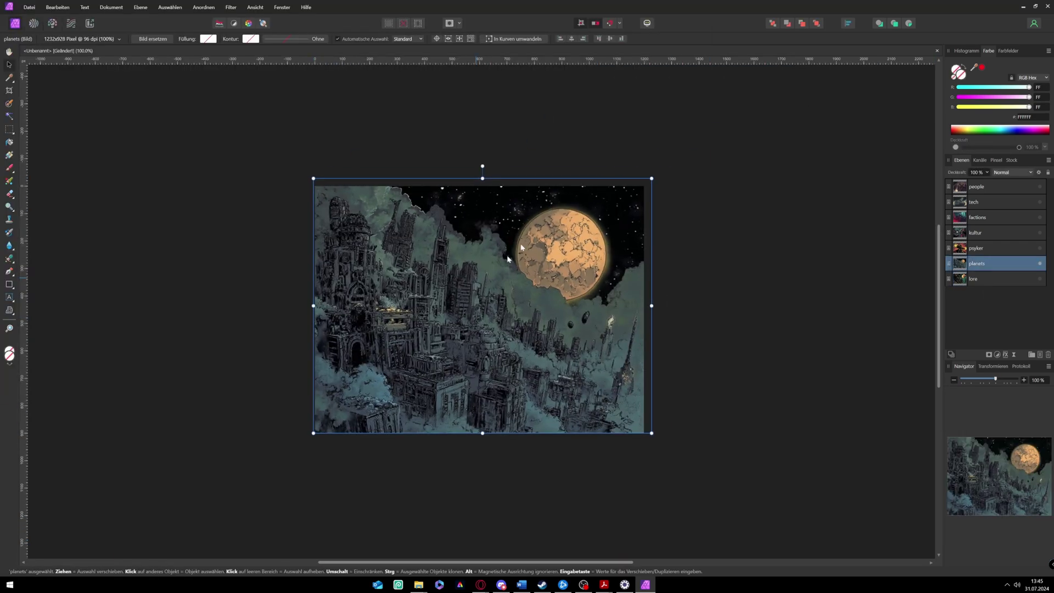
pyautogui.moveTo(651, 179); pyautogui.dragTo(644, 184)
pyautogui.click(691, 274)
# Step: Export the planets image as a JPEG named wh-theme-locations in the Warhammer Theme folder
pyautogui.hotkey('ctrl', 'alt', 'shift', 's')
pyautogui.click(635, 413)
pyautogui.write('wh-theme-planets')
pyautogui.press('Return')
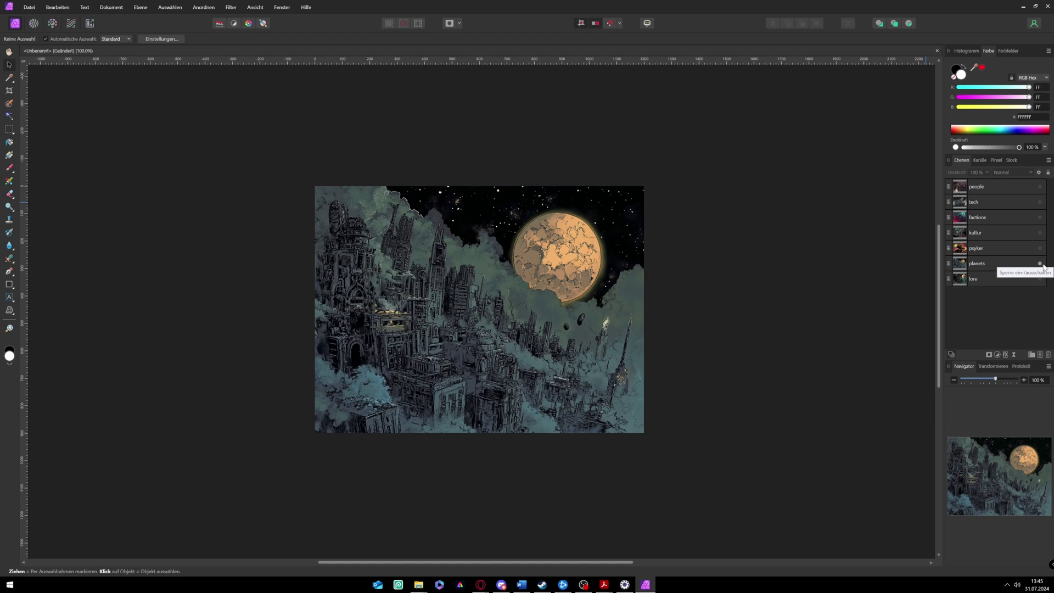
# Step: Hide the planets layer and show the psyker image on the page, leaving nothing selected
pyautogui.click(1039, 264)
pyautogui.click(1039, 248)
pyautogui.rightClick(492, 289)
pyautogui.click(548, 385)
pyautogui.click(748, 316)
# Step: Export the psyker image as a JPEG named wh-theme-psy in the Warhammer Theme folder
pyautogui.hotkey('ctrl', 'alt', 'shift', 's')
pyautogui.click(635, 411)
pyautogui.write('wh-theme-psyker')
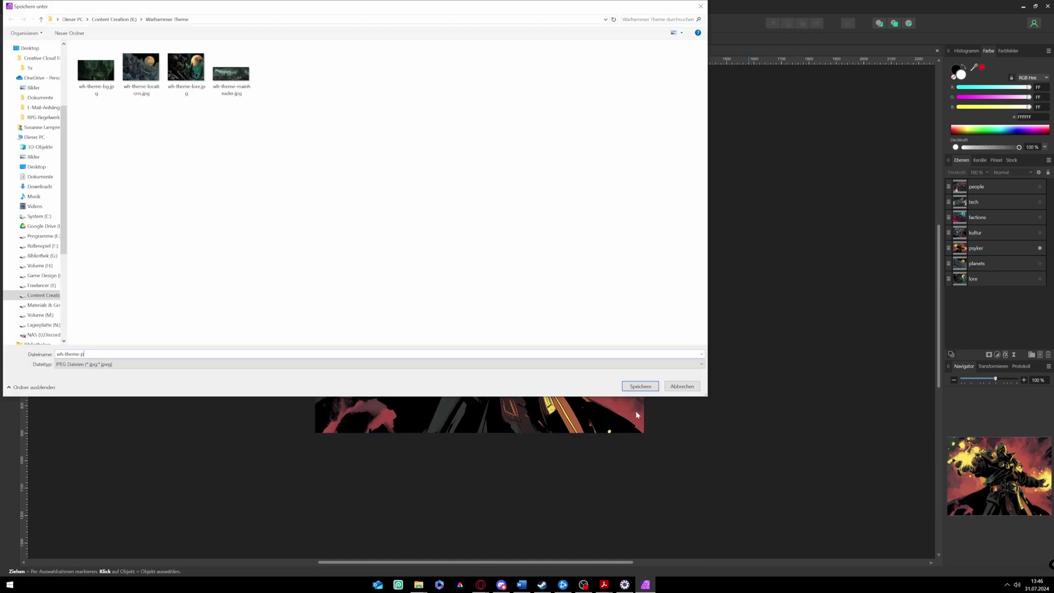
pyautogui.press('Return')
# Step: Show the kultur layer instead of psyker and export it as a JPEG named wh-theme-culture
pyautogui.click(1039, 248)
pyautogui.click(1039, 232)
pyautogui.moveTo(691, 351); pyautogui.dragTo(594, 389)
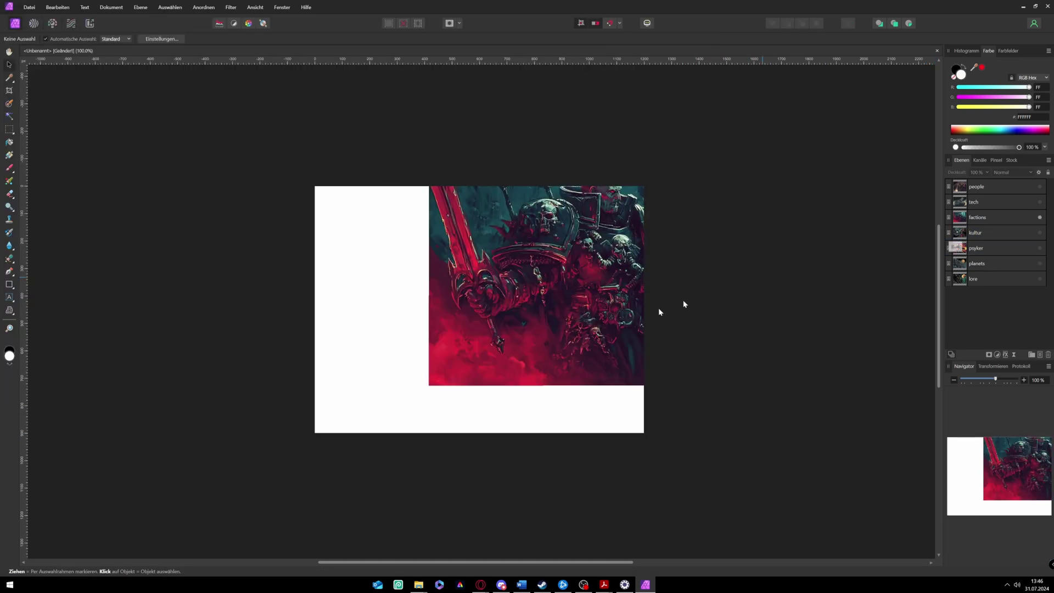
# Step: Position the factions image so it covers the whole page and deselect it
pyautogui.rightClick(412, 317)
pyautogui.click(532, 328)
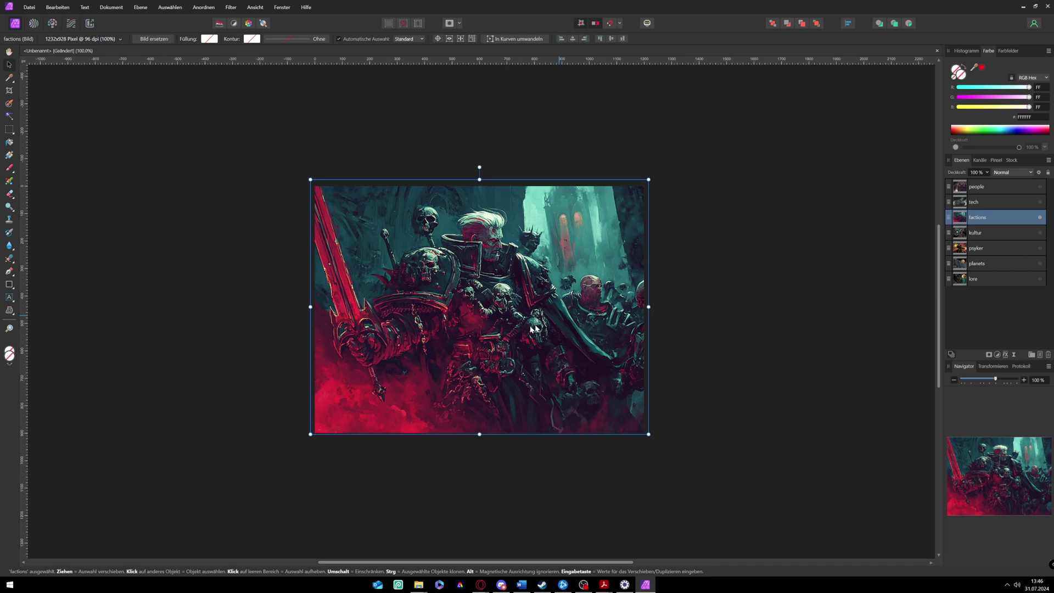
pyautogui.click(705, 348)
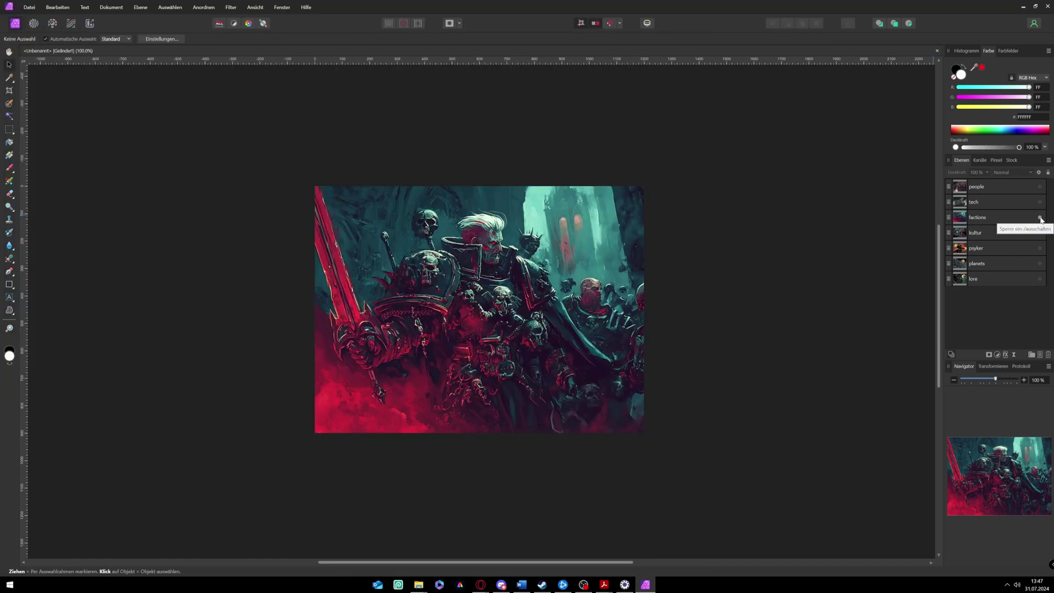
# Step: Export the tech image as wh-theme-tech and the people image as a further JPEG in the Warhammer Theme folder
pyautogui.write('wh-theme-te')
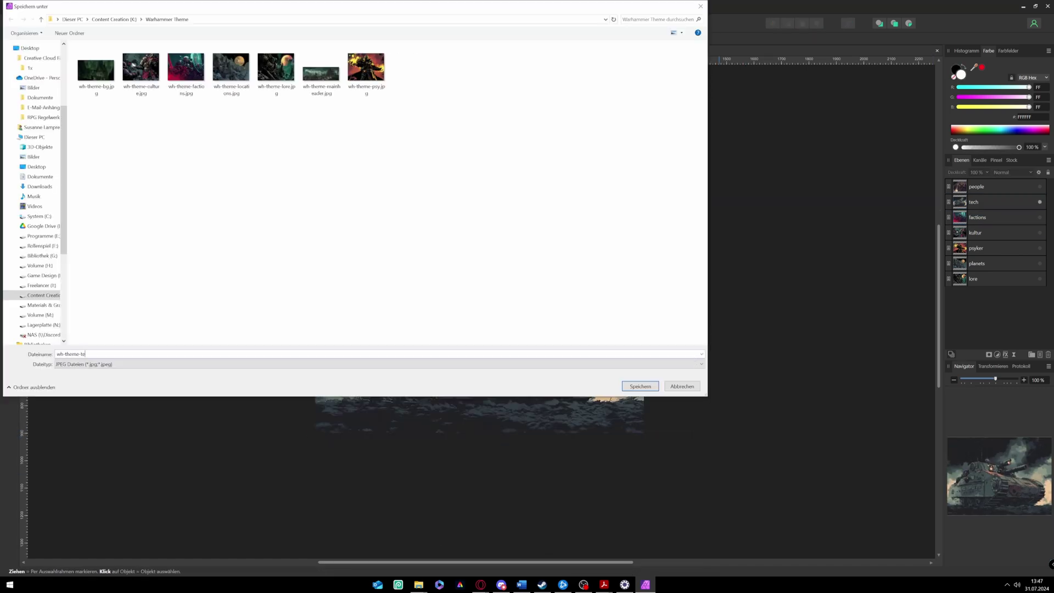
pyautogui.write('w')
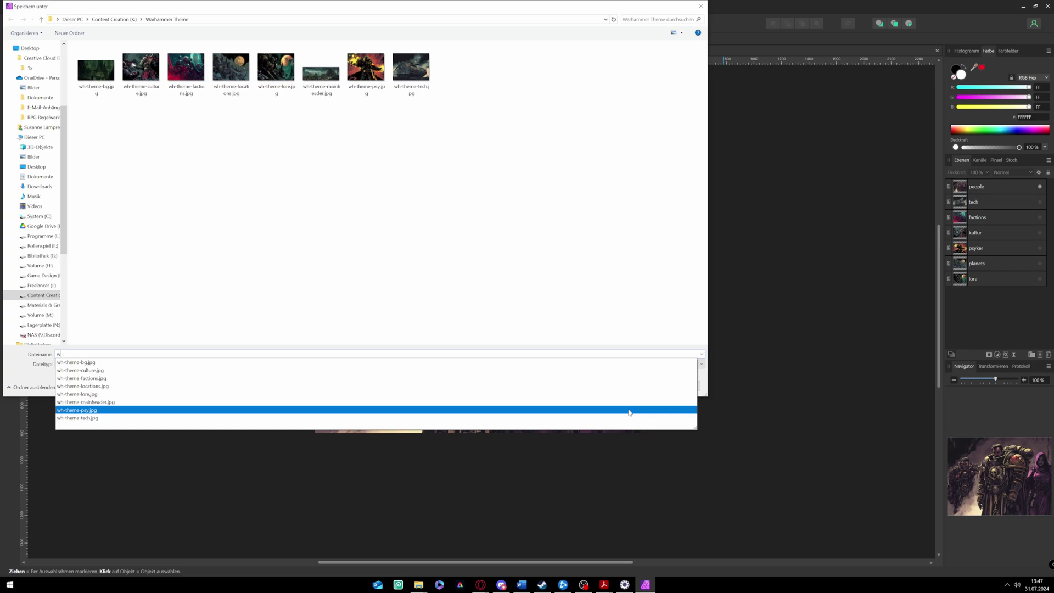
pyautogui.click(629, 412)
pyautogui.press('Return')
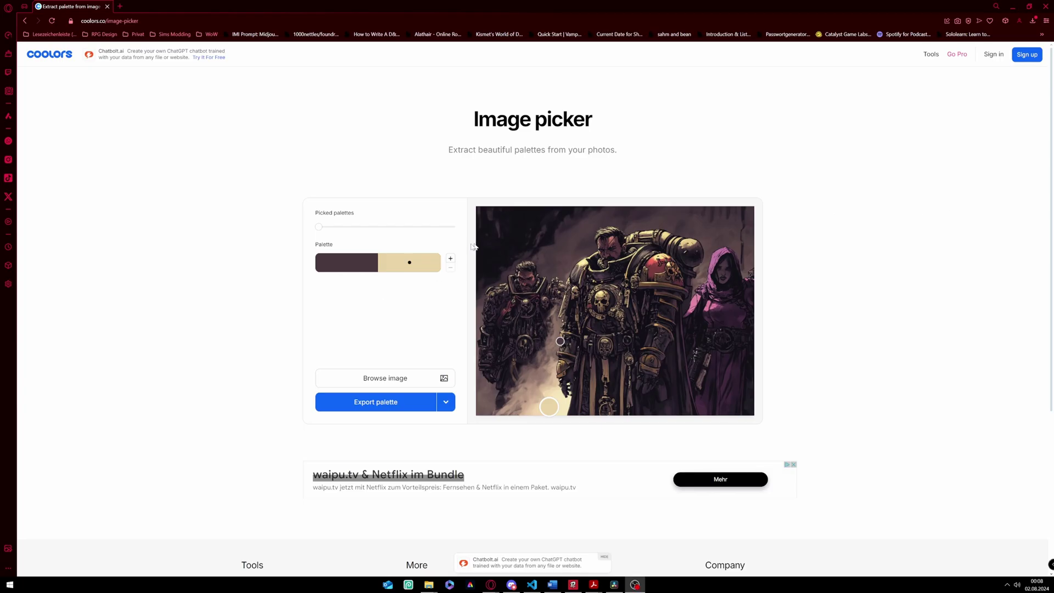
# Step: In the Coolors image picker, expand the palette to five colours and choose a darker picked palette
pyautogui.click(450, 259)
pyautogui.click(451, 258)
pyautogui.click(450, 258)
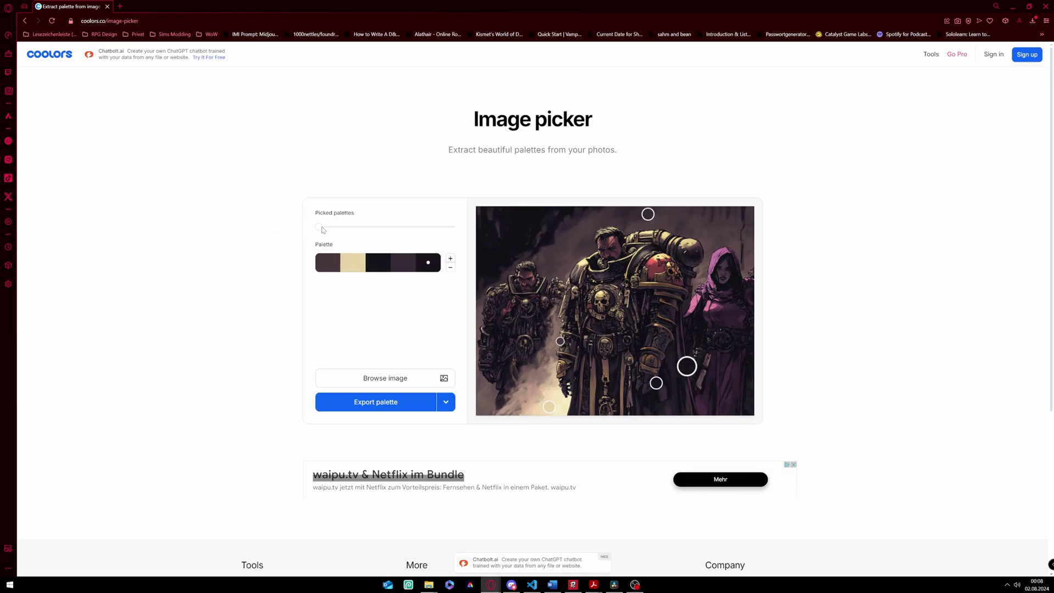
pyautogui.moveTo(318, 227); pyautogui.dragTo(339, 227)
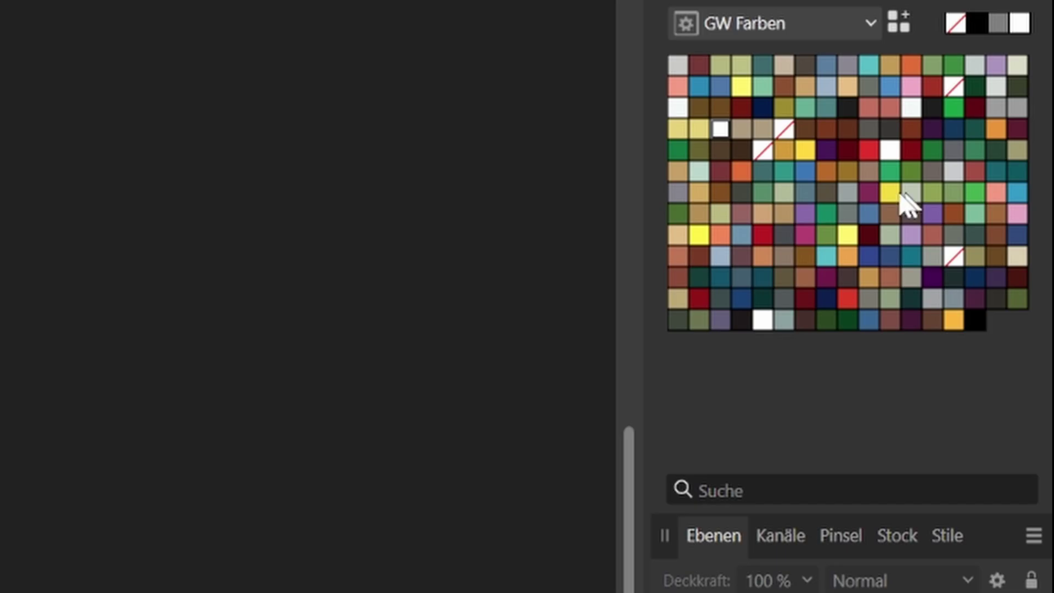
# Step: In Affinity Photo, browse the COPIC_All358Colours swatch palette and switch back to the GW Farben palette
pyautogui.click(829, 26)
pyautogui.scroll(2, 795, 146)
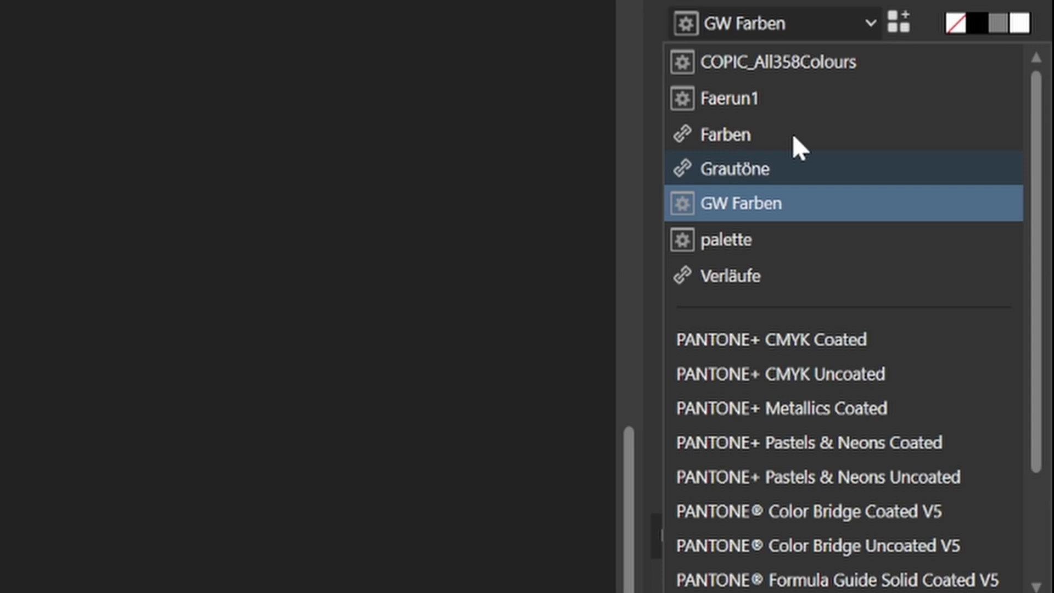
pyautogui.click(775, 67)
pyautogui.scroll(-3, 839, 242)
pyautogui.scroll(3, 839, 241)
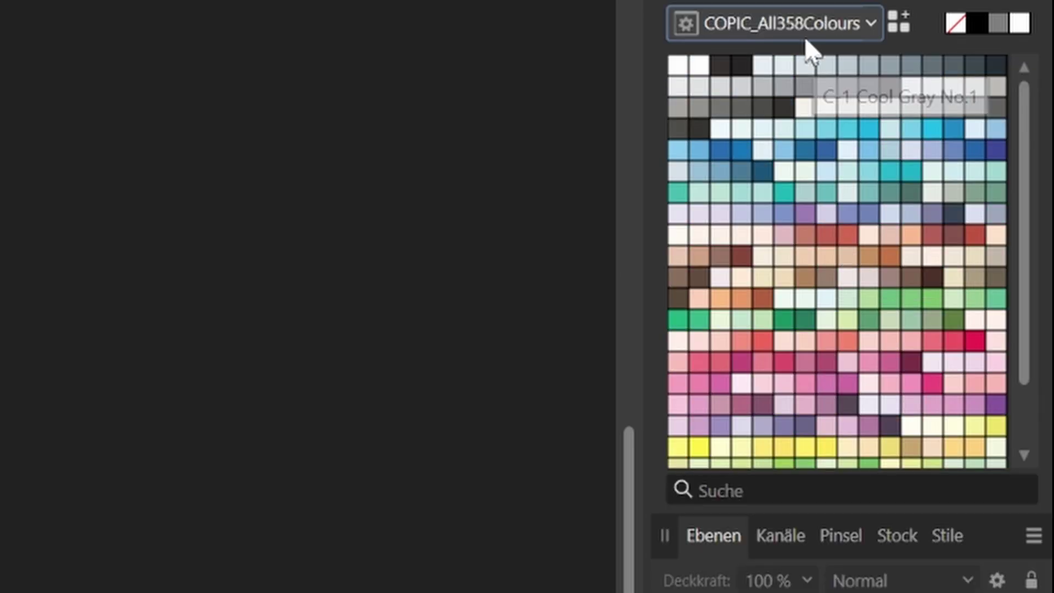
pyautogui.click(807, 24)
pyautogui.click(771, 202)
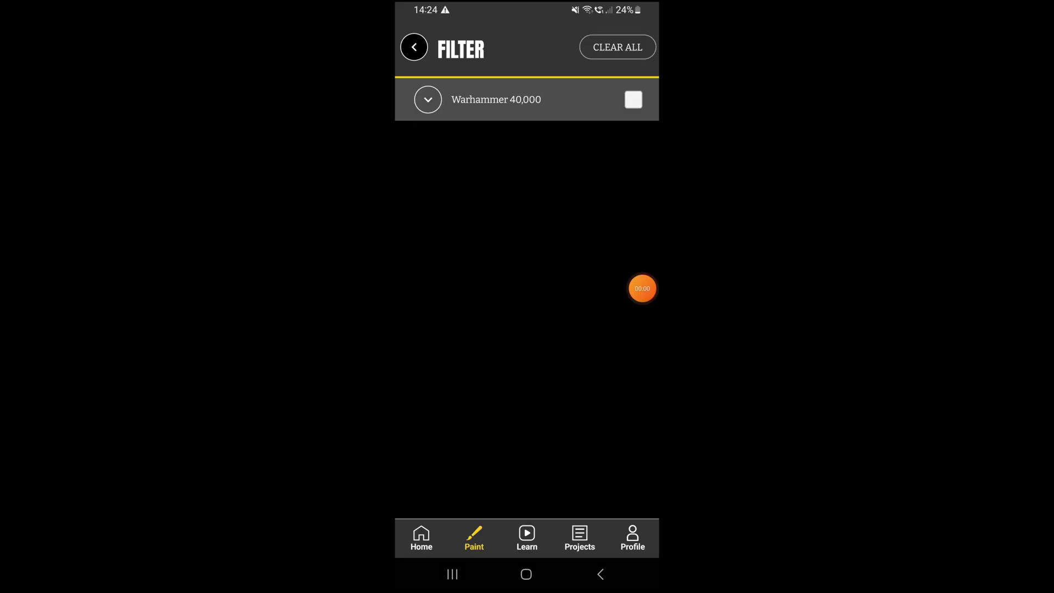
# Step: In the mobile painting app, filter the models to all Astra Militarum units of the Warhammer 40,000 Imperium
pyautogui.click(428, 99)
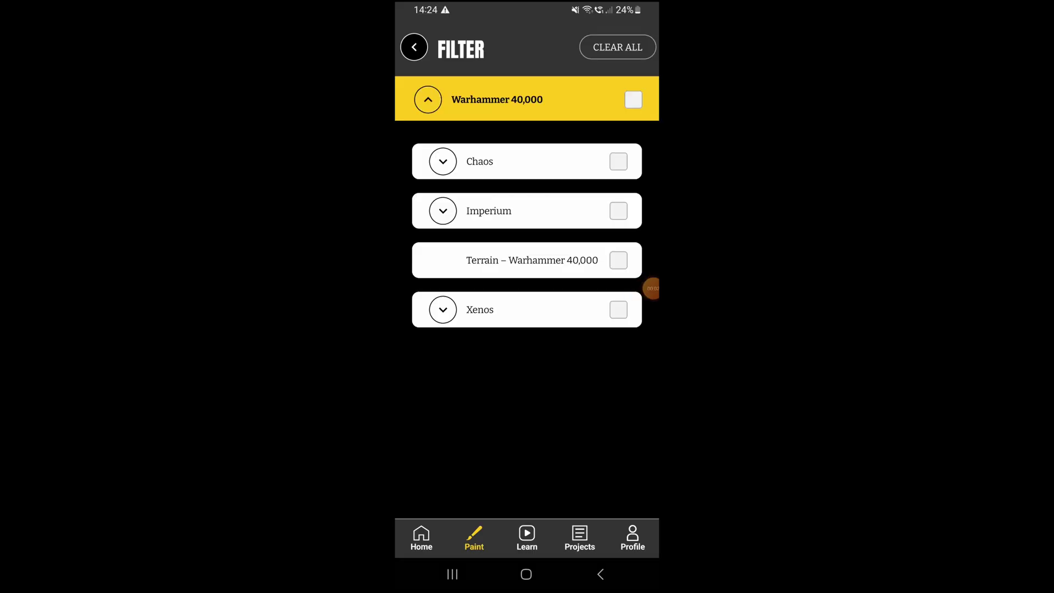
pyautogui.click(442, 211)
pyautogui.scroll(-2, 526, 296)
pyautogui.scroll(1, 527, 296)
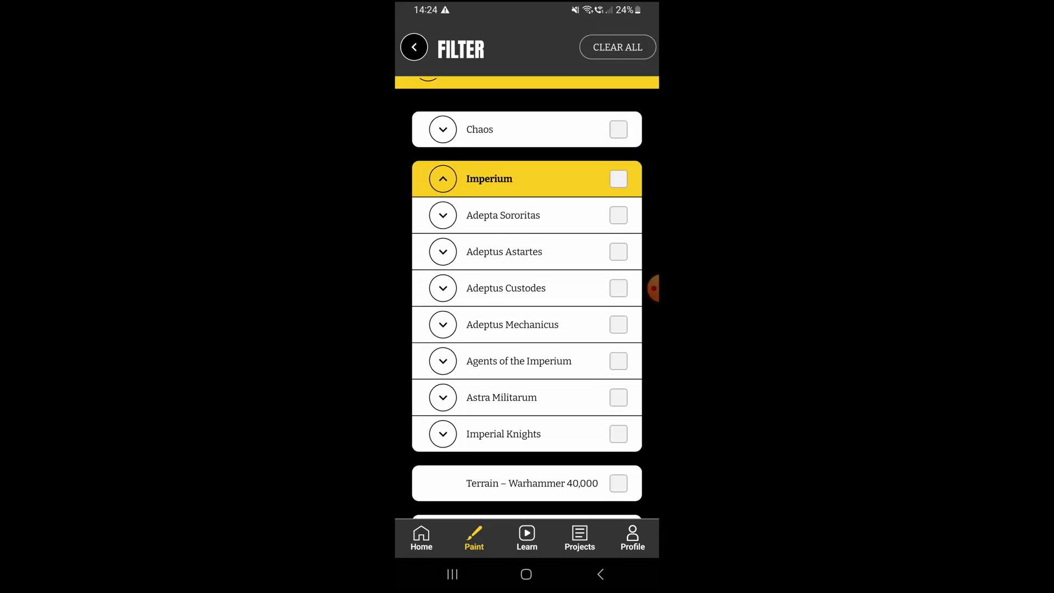
pyautogui.click(442, 397)
pyautogui.scroll(-4, 527, 296)
pyautogui.click(610, 253)
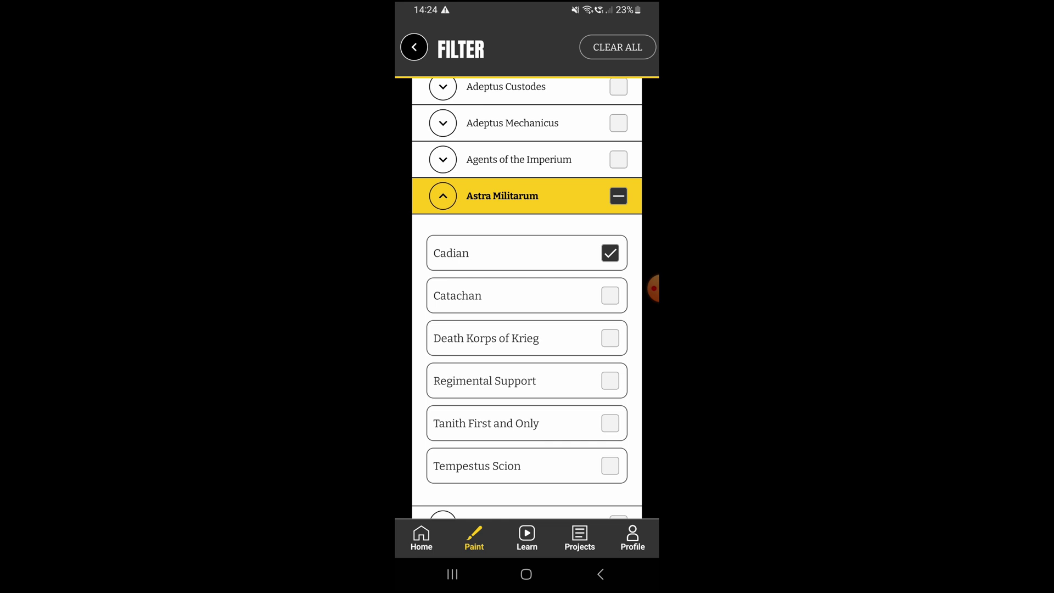
pyautogui.click(610, 253)
pyautogui.click(618, 195)
pyautogui.click(414, 47)
# Step: Open the Cadian Castellan model and review its colours and the paints in the Battle Ready and Parade Ready steps
pyautogui.scroll(-5, 526, 345)
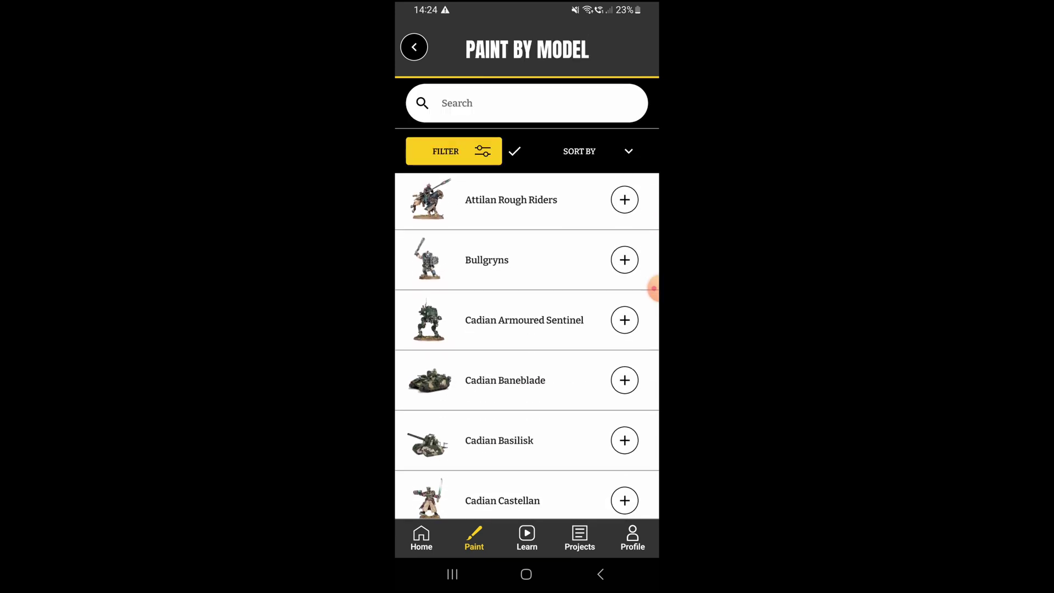
pyautogui.scroll(-2, 527, 346)
pyautogui.click(503, 403)
pyautogui.scroll(-10, 526, 329)
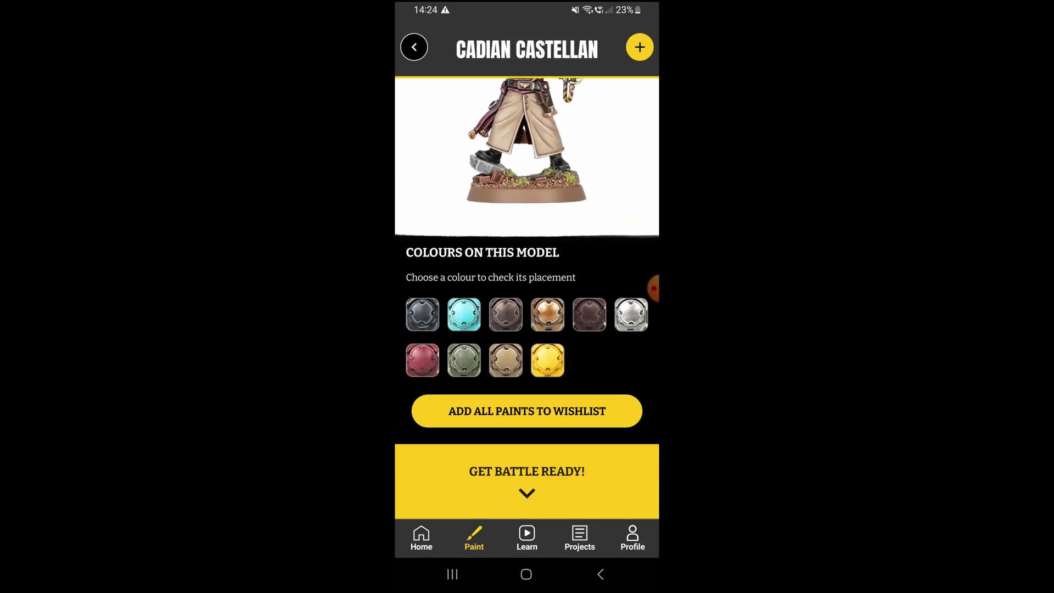
pyautogui.scroll(-10, 527, 329)
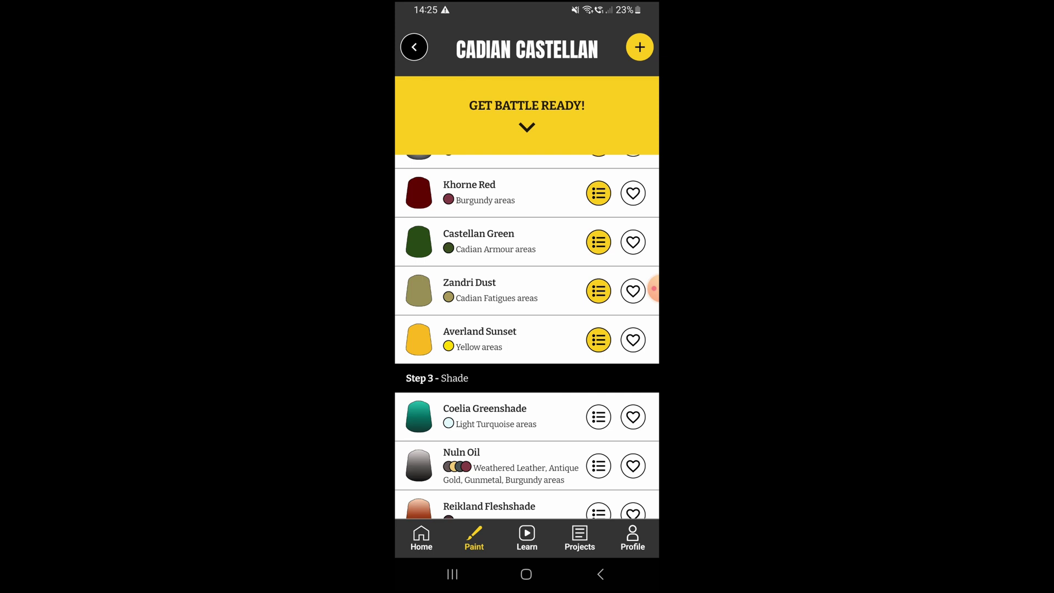
pyautogui.scroll(-10, 653, 288)
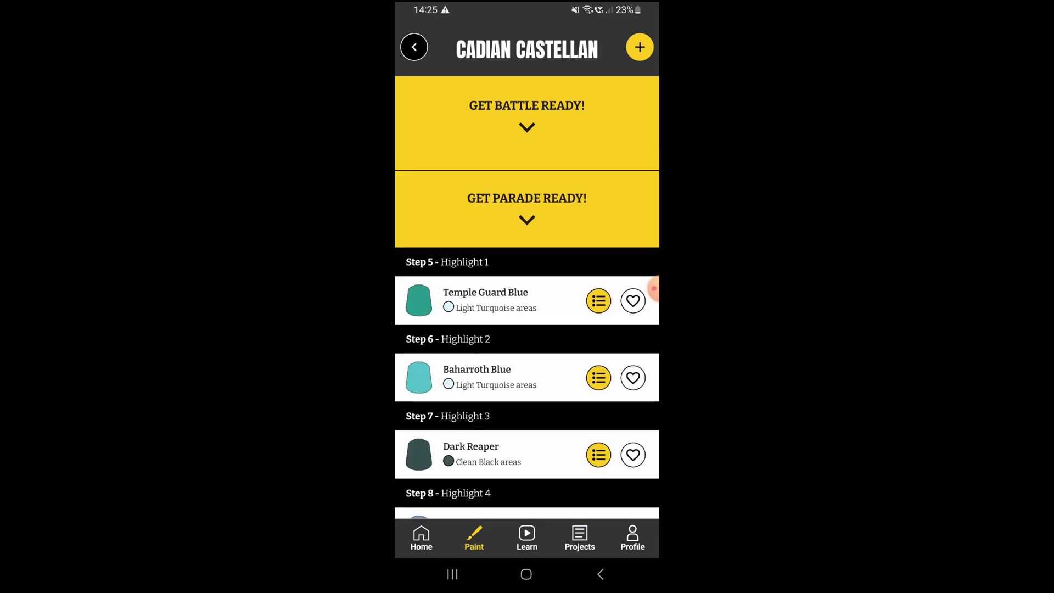
pyautogui.scroll(-10, 653, 288)
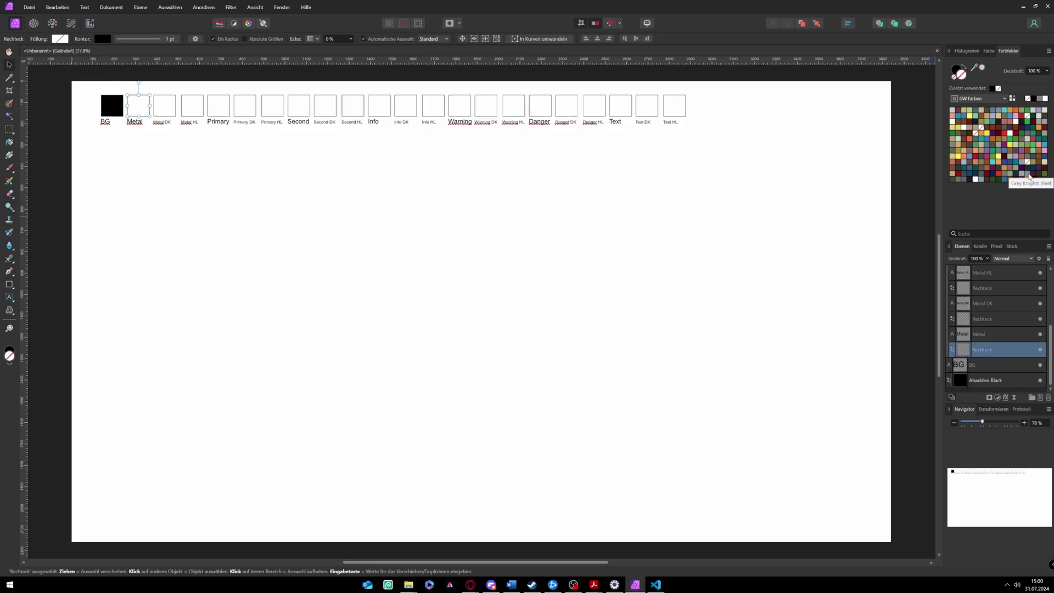
# Step: In Affinity Photo, fill the BG, Primary, Second and Info squares with black, dark green, olive green and grey-blue from GW Farben
pyautogui.click(1029, 175)
pyautogui.scroll(3, 1002, 348)
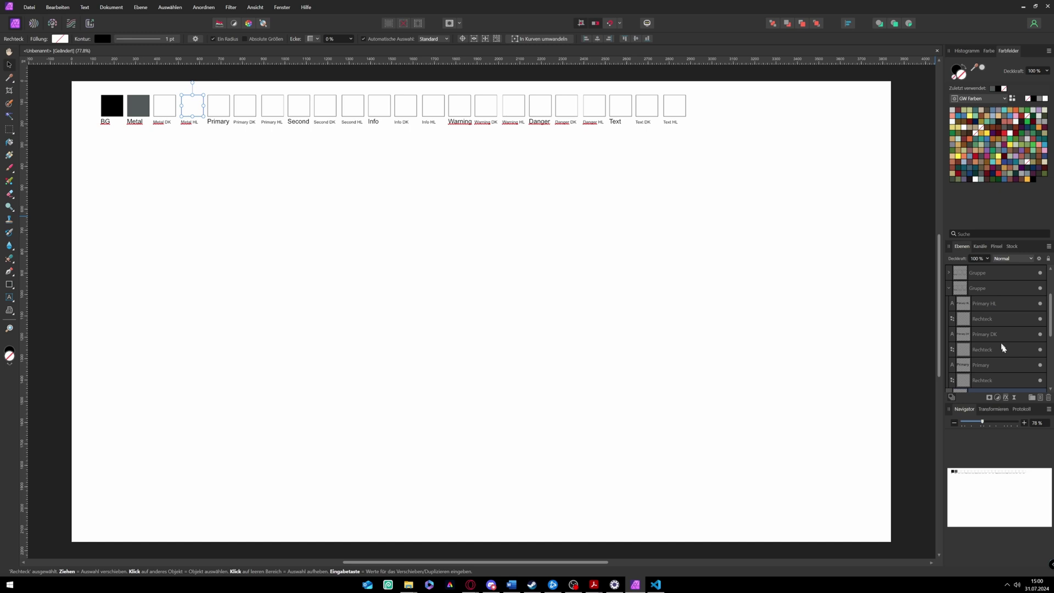
pyautogui.click(988, 379)
pyautogui.click(992, 179)
pyautogui.click(948, 272)
pyautogui.click(988, 365)
pyautogui.click(957, 179)
pyautogui.click(988, 303)
pyautogui.click(980, 178)
# Step: Fill the Warning, Danger and Text squares with yellow-orange, dark red and light grey from GW Farben
pyautogui.scroll(2, 988, 318)
pyautogui.click(1002, 379)
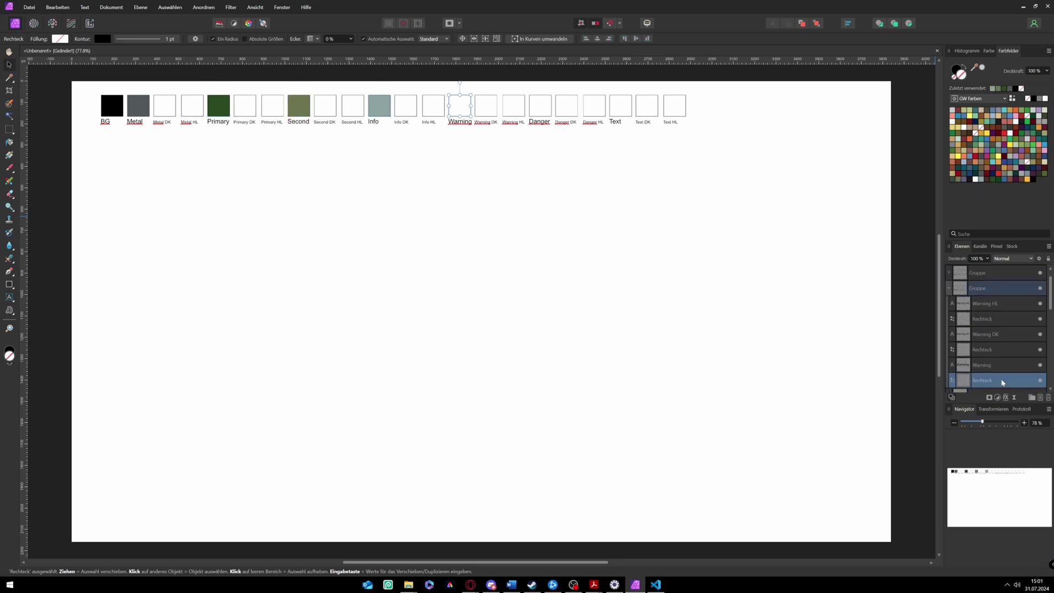
pyautogui.click(1027, 178)
pyautogui.click(983, 365)
pyautogui.click(958, 173)
pyautogui.click(982, 365)
pyautogui.click(1021, 174)
# Step: Fill the Metal DK square with dark charcoal and the Metal HL square with medium grey
pyautogui.scroll(-2, 980, 337)
pyautogui.click(987, 318)
pyautogui.click(1003, 174)
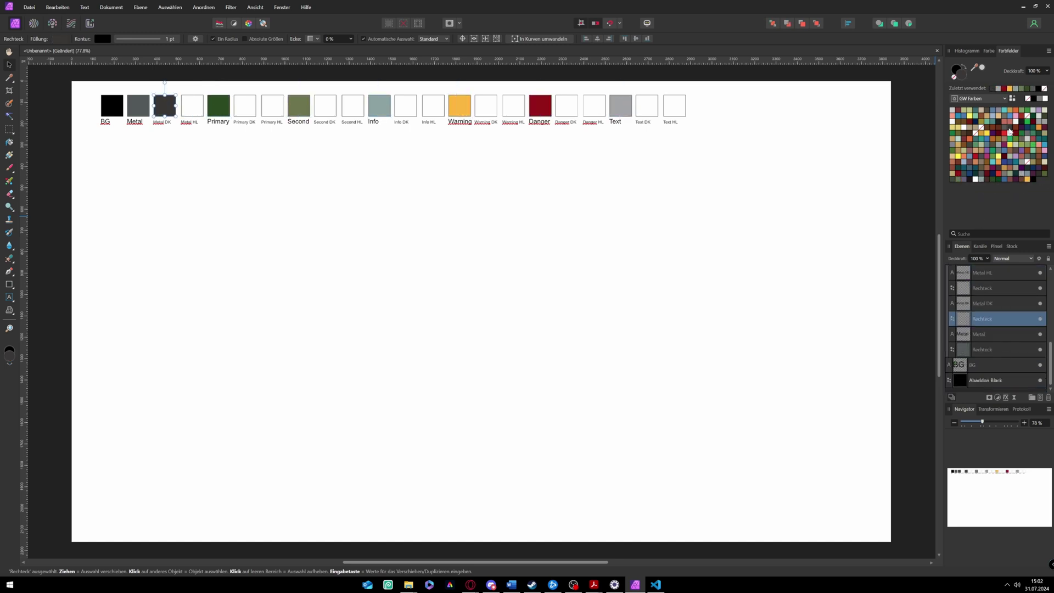
pyautogui.click(999, 287)
pyautogui.click(1003, 117)
# Step: Collapse the layer group holding the metal squares and rename it Metal
pyautogui.scroll(2, 991, 310)
pyautogui.click(948, 349)
pyautogui.doubleClick(978, 349)
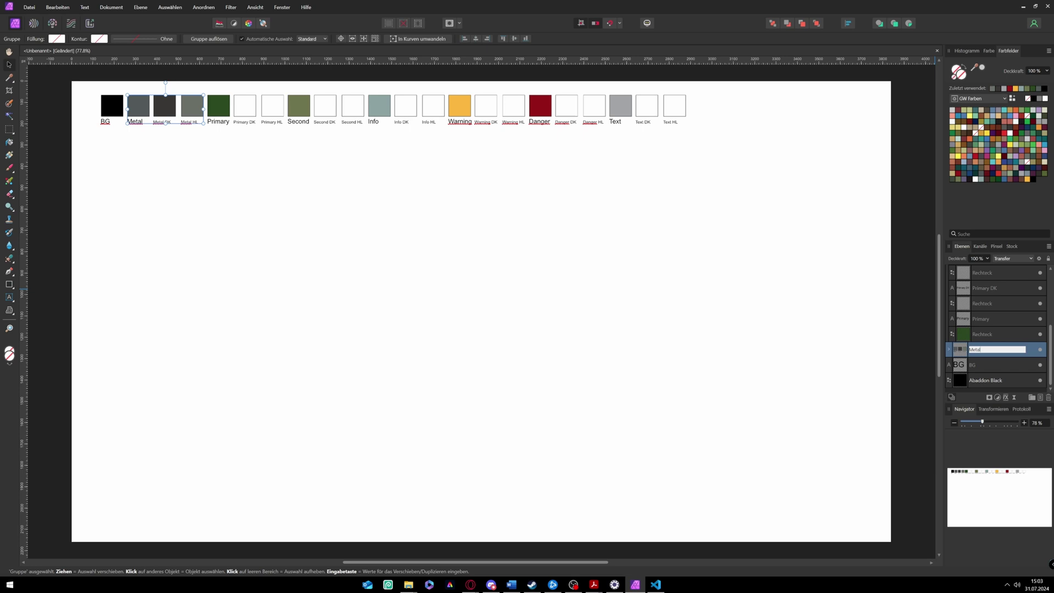
pyautogui.write('Metal')
# Step: Fill the Primary DK square with dark grey and the Primary HL square with deep bluish green, and collapse their group
pyautogui.click(992, 303)
pyautogui.click(1009, 122)
pyautogui.click(991, 273)
pyautogui.click(1032, 116)
pyautogui.click(948, 333)
# Step: Fill the Second DK square with dark teal and the Second HL square with medium green
pyautogui.click(977, 319)
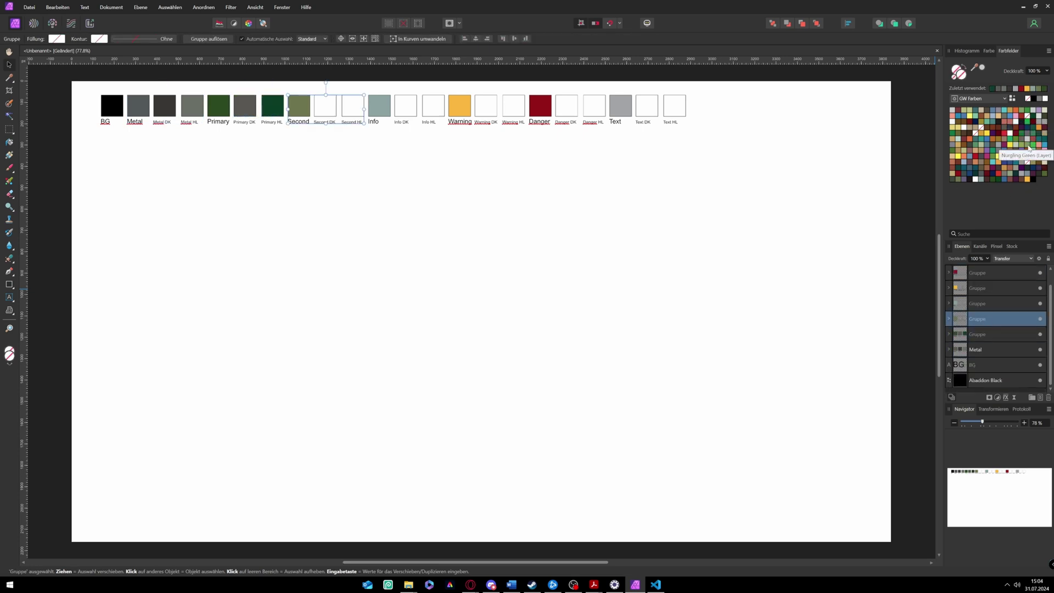
pyautogui.click(948, 318)
pyautogui.click(990, 380)
pyautogui.click(1021, 174)
pyautogui.click(991, 349)
pyautogui.click(952, 149)
# Step: Fill the Info DK square with slate grey and the Info HL square with pale mint
pyautogui.click(948, 303)
pyautogui.scroll(-2, 997, 358)
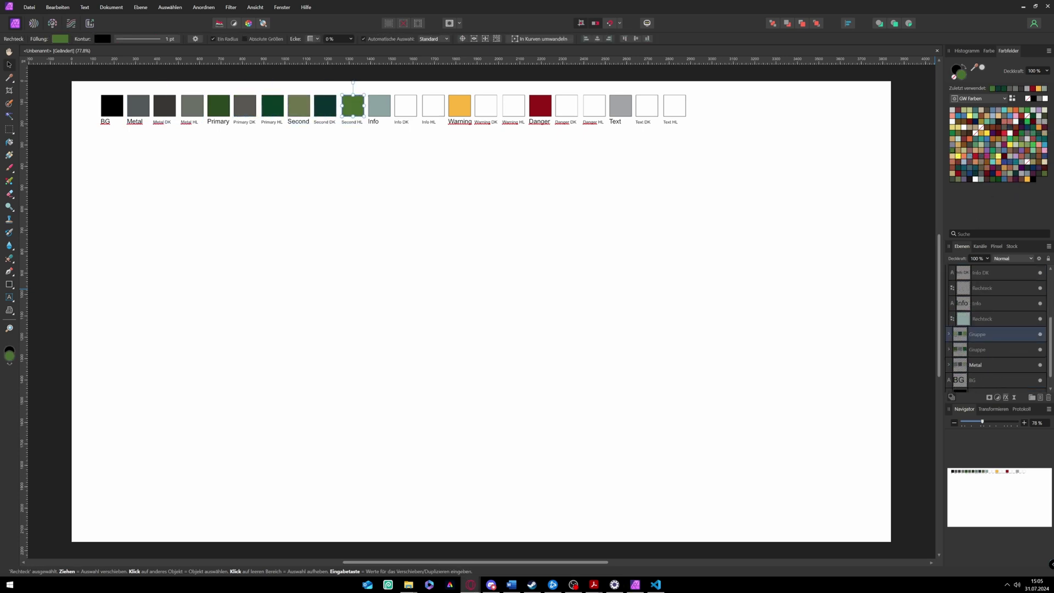
pyautogui.click(990, 288)
pyautogui.click(996, 136)
pyautogui.scroll(1, 991, 303)
pyautogui.click(990, 303)
pyautogui.click(957, 138)
# Step: Fill the Warning DK square with orange and the Warning HL square with bright yellow
pyautogui.click(948, 272)
pyautogui.click(949, 288)
pyautogui.click(988, 349)
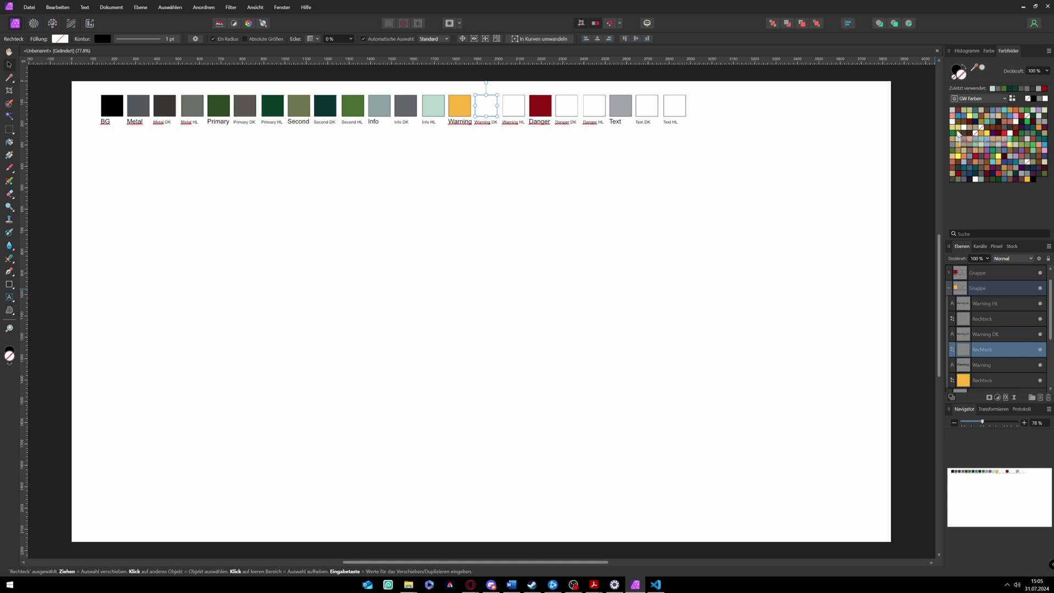
pyautogui.click(1017, 115)
pyautogui.click(980, 319)
pyautogui.click(958, 156)
# Step: Fill the Danger DK square with dark maroon and the Danger HL square with bright red, and collapse their group
pyautogui.click(948, 288)
pyautogui.click(949, 272)
pyautogui.click(987, 333)
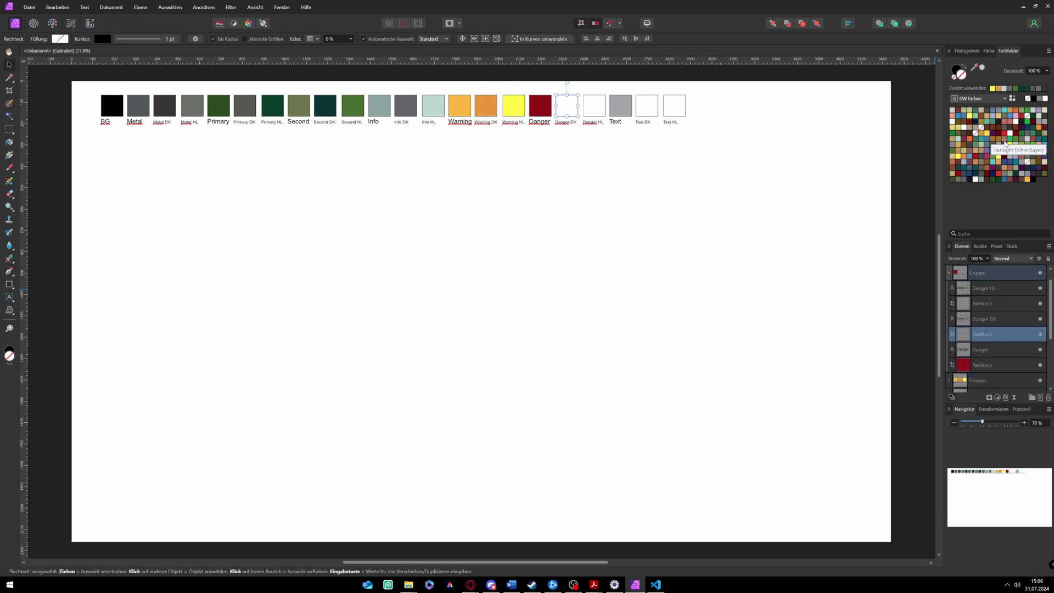
pyautogui.click(996, 132)
pyautogui.click(988, 304)
pyautogui.click(1003, 132)
pyautogui.click(949, 272)
# Step: Recolour the Text square light blue-grey, and fill the Text DK square with dark greenish grey and Text HL with warm light grey
pyautogui.scroll(1, 987, 303)
pyautogui.click(948, 273)
pyautogui.click(988, 333)
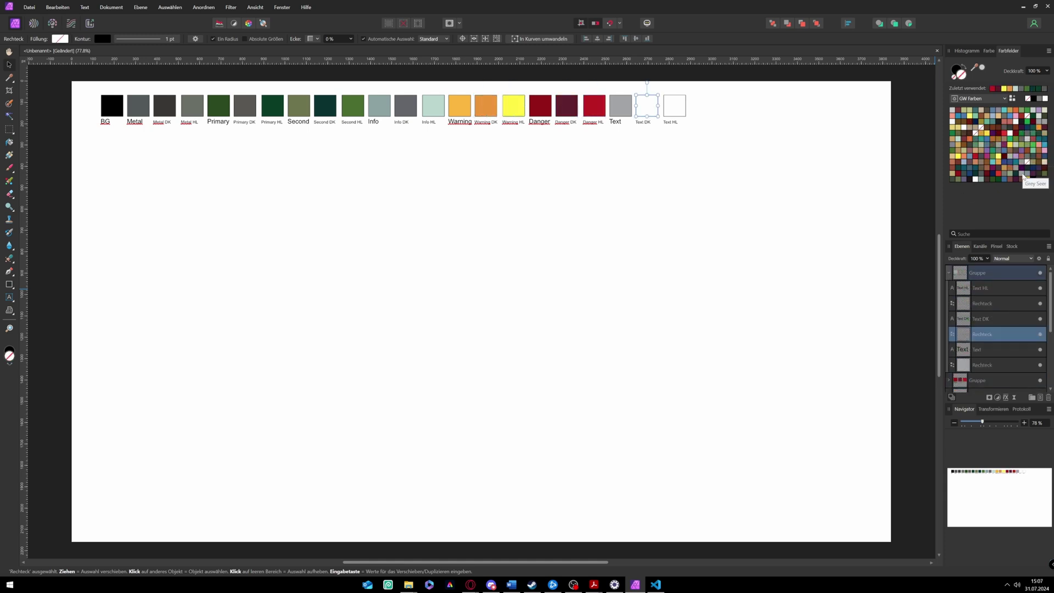
pyautogui.click(987, 365)
pyautogui.click(981, 178)
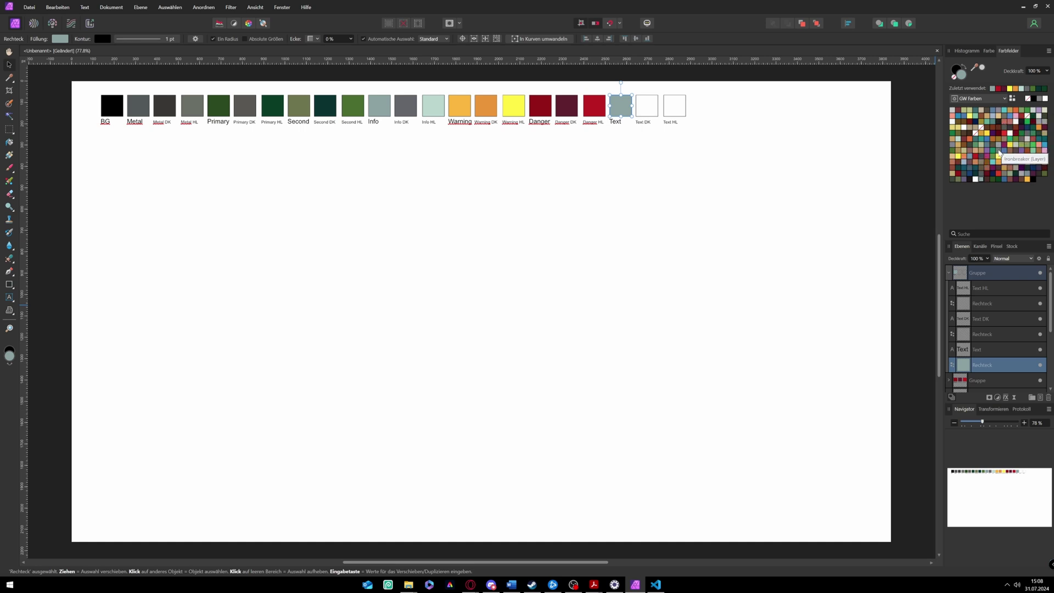
pyautogui.click(982, 334)
pyautogui.click(1026, 150)
pyautogui.click(982, 303)
pyautogui.click(1026, 157)
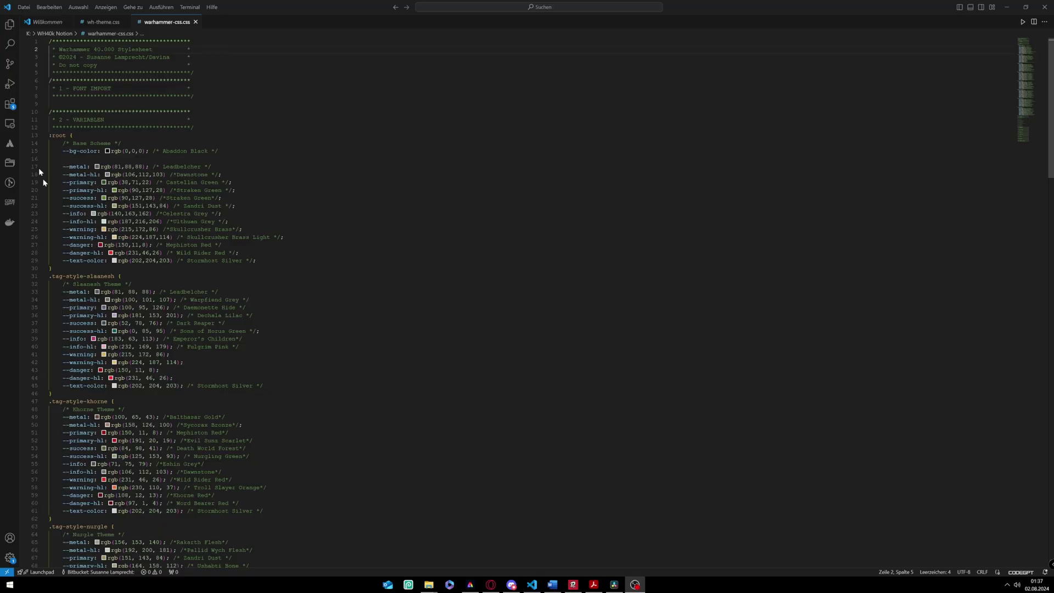
# Step: Review the base and faction colour variable blocks in warhammer-css.css in Visual Studio Code, from :root through the Aeldari theme
pyautogui.click(65, 144)
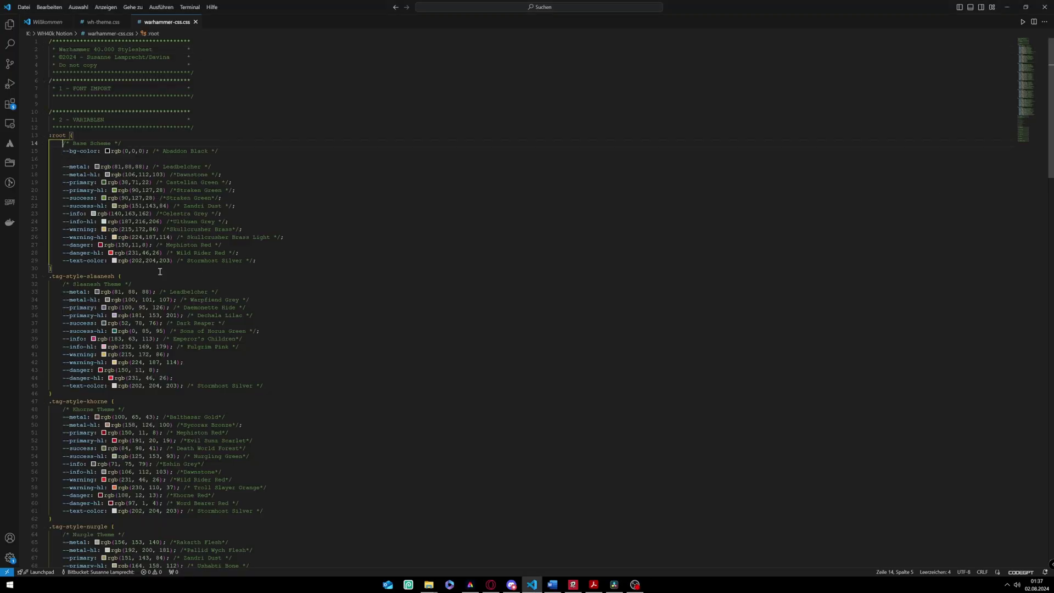
pyautogui.scroll(-3, 50, 240)
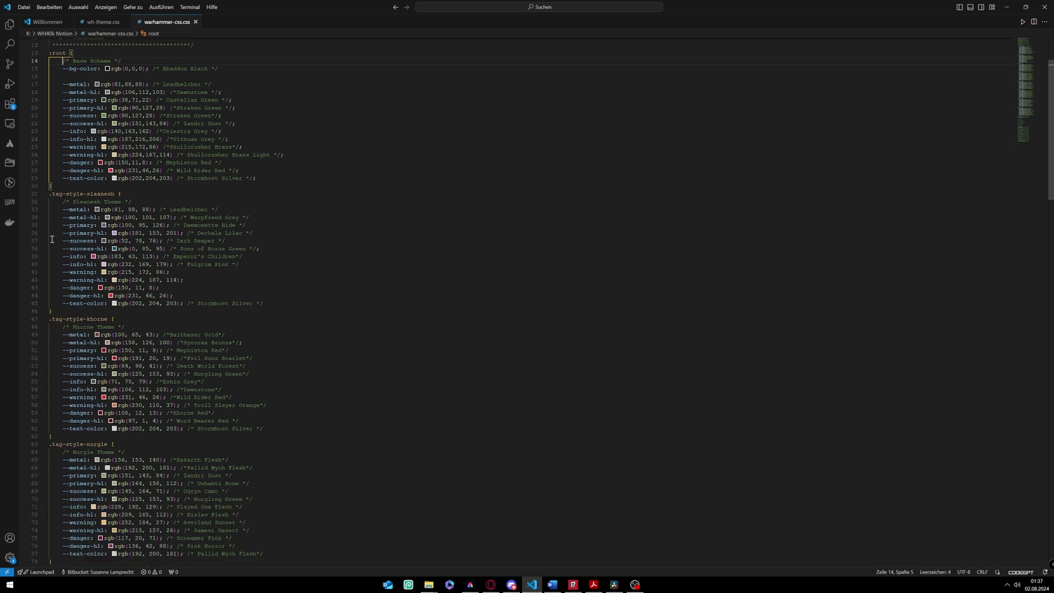
pyautogui.scroll(-5, 52, 239)
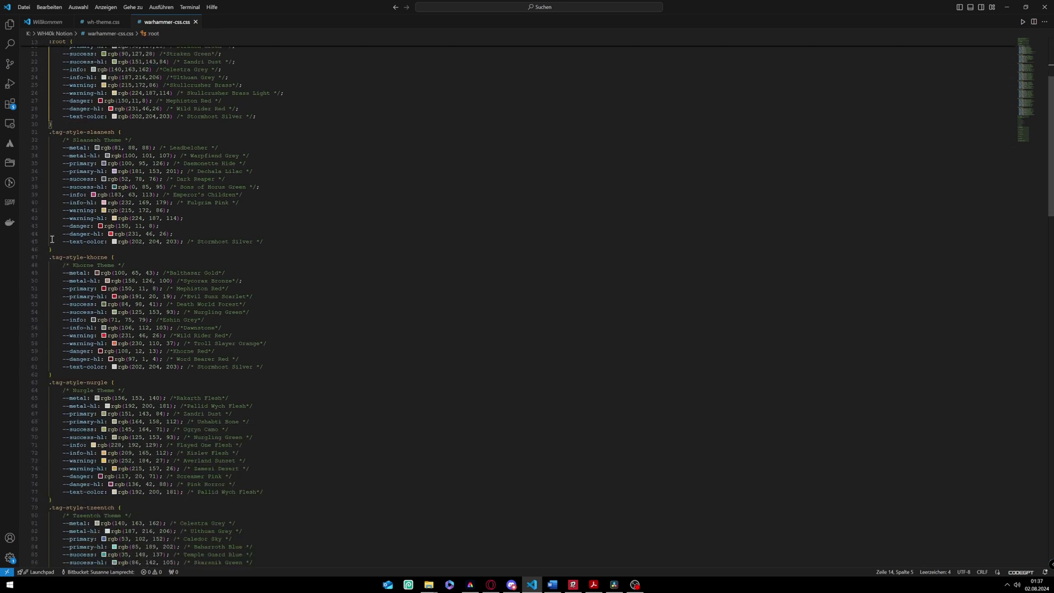
pyautogui.scroll(-5, 52, 240)
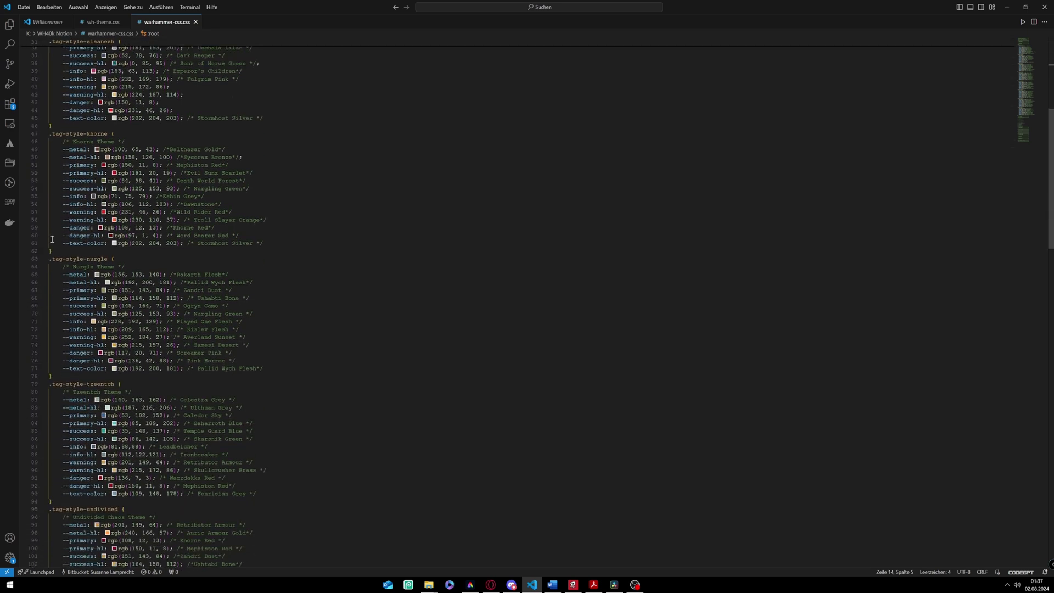
pyautogui.scroll(-6, 52, 239)
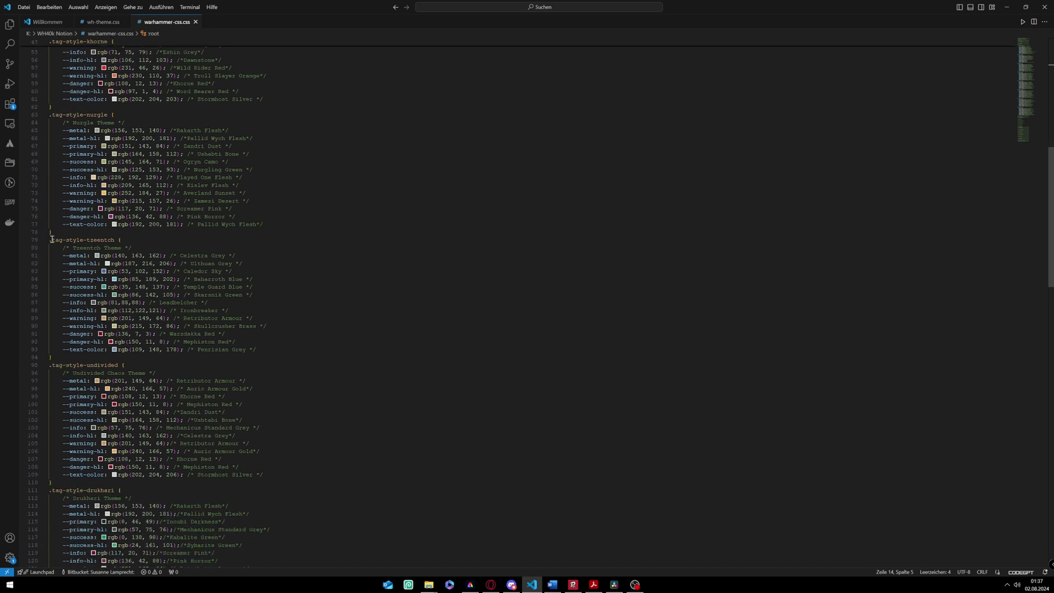
pyautogui.scroll(-2, 52, 239)
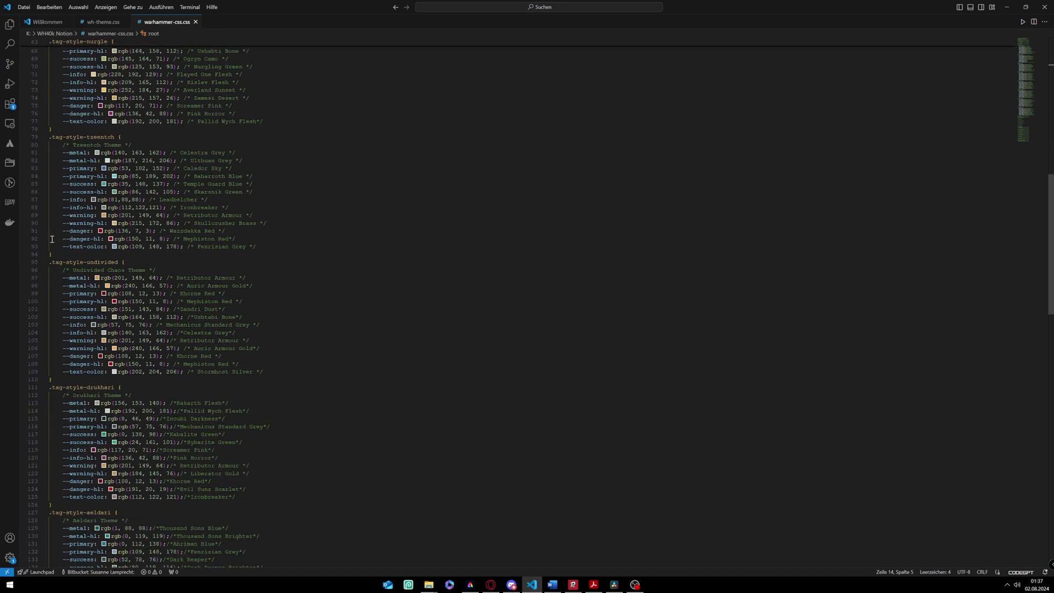
pyautogui.scroll(-5, 52, 239)
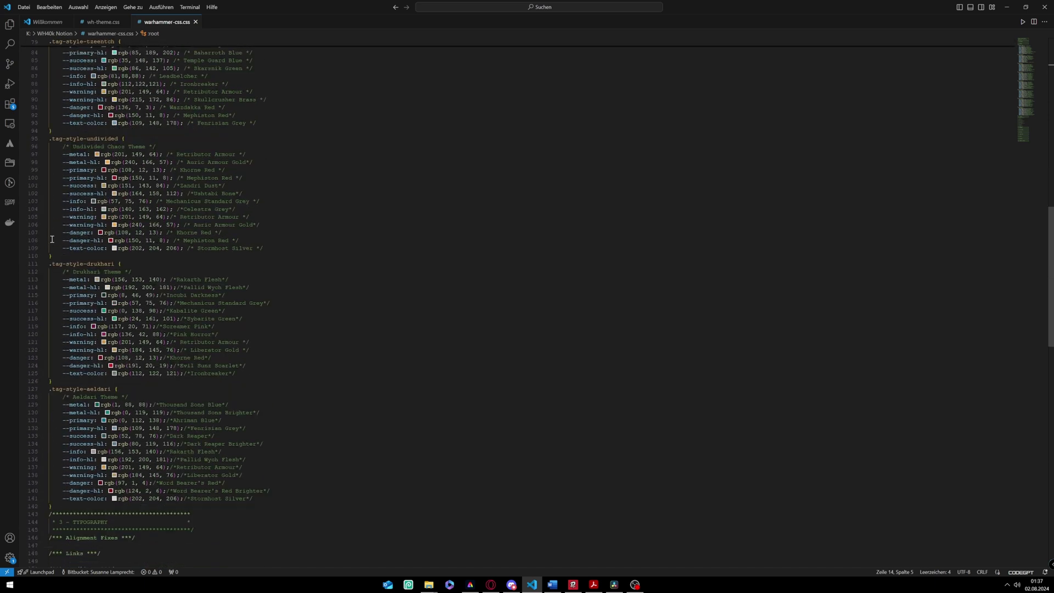
pyautogui.scroll(10, 52, 240)
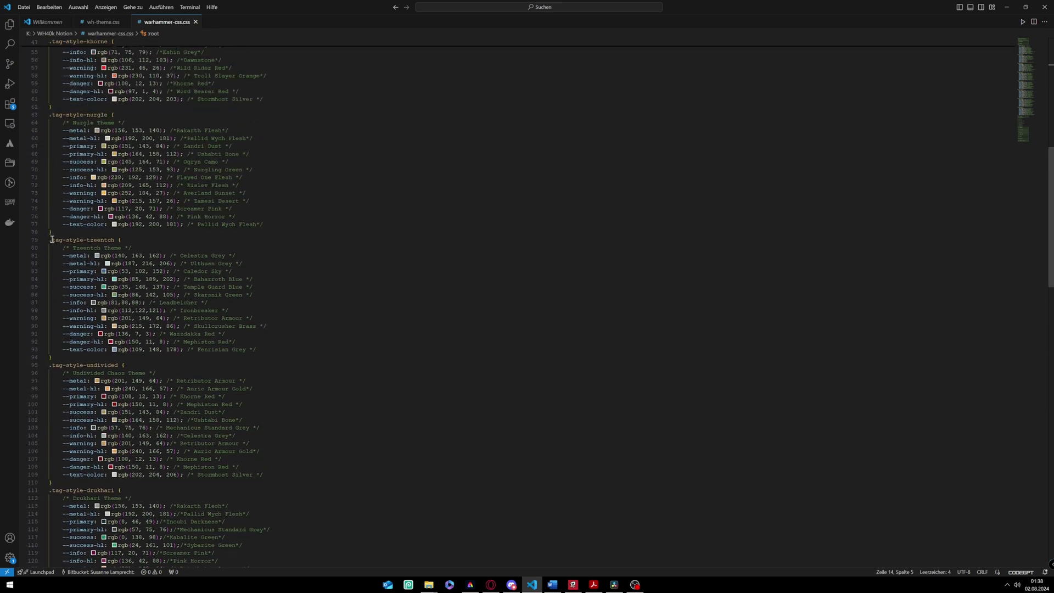
pyautogui.scroll(6, 51, 239)
pyautogui.scroll(10, 51, 239)
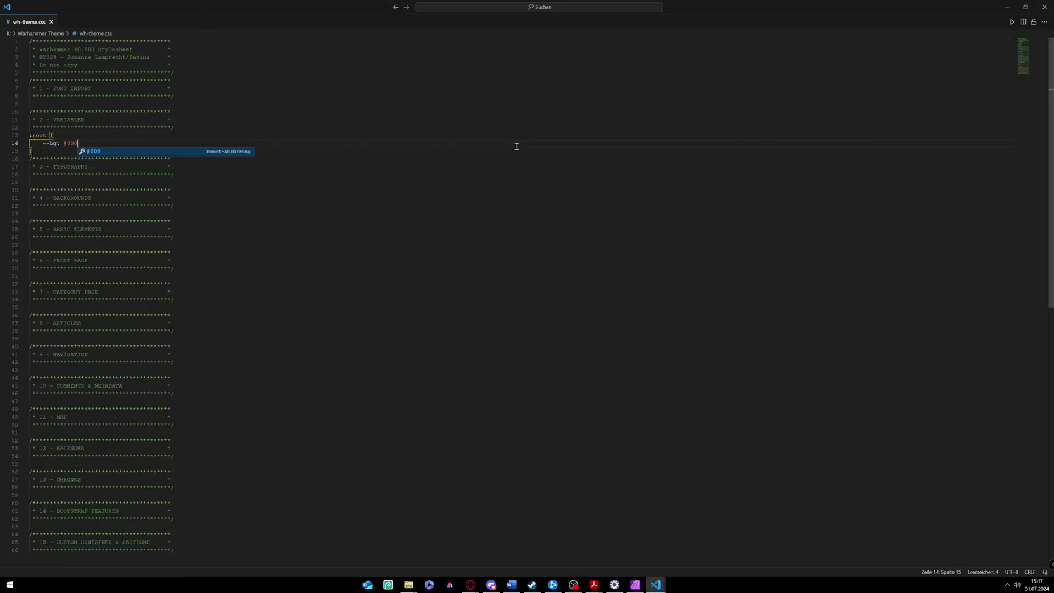
# Step: Start a --primary variable below --bg in the :root block of wh-theme.css
pyautogui.press('Return')
pyautogui.write('--p')
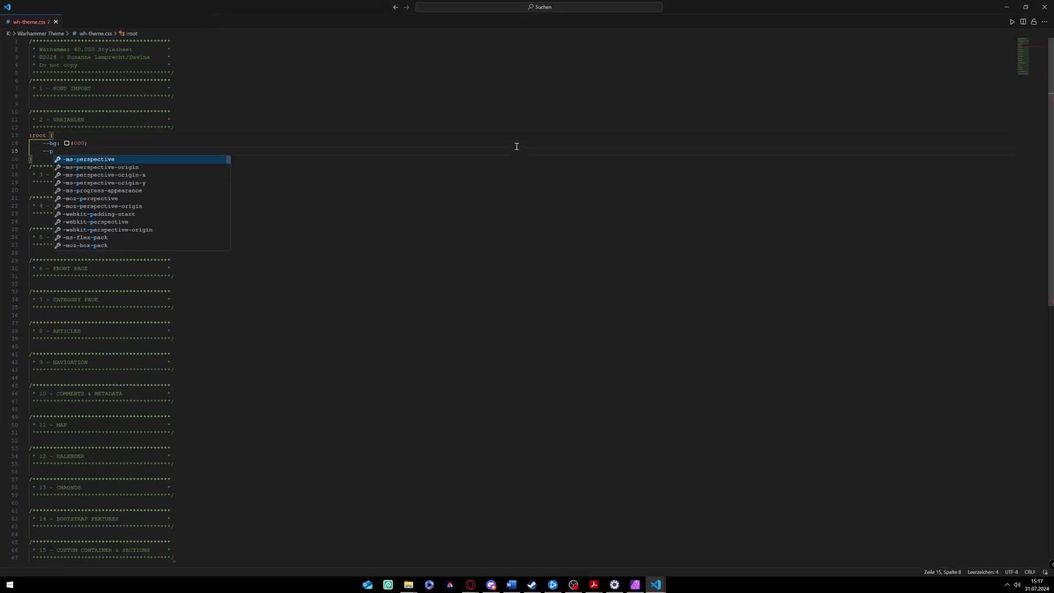
pyautogui.write('rimary:')
# Step: Switch to Affinity Photo and copy the hex code of the Primary square's fill colour
pyautogui.click(635, 585)
pyautogui.click(968, 349)
pyautogui.click(949, 349)
pyautogui.scroll(-2, 963, 340)
pyautogui.click(965, 348)
pyautogui.doubleClick(960, 75)
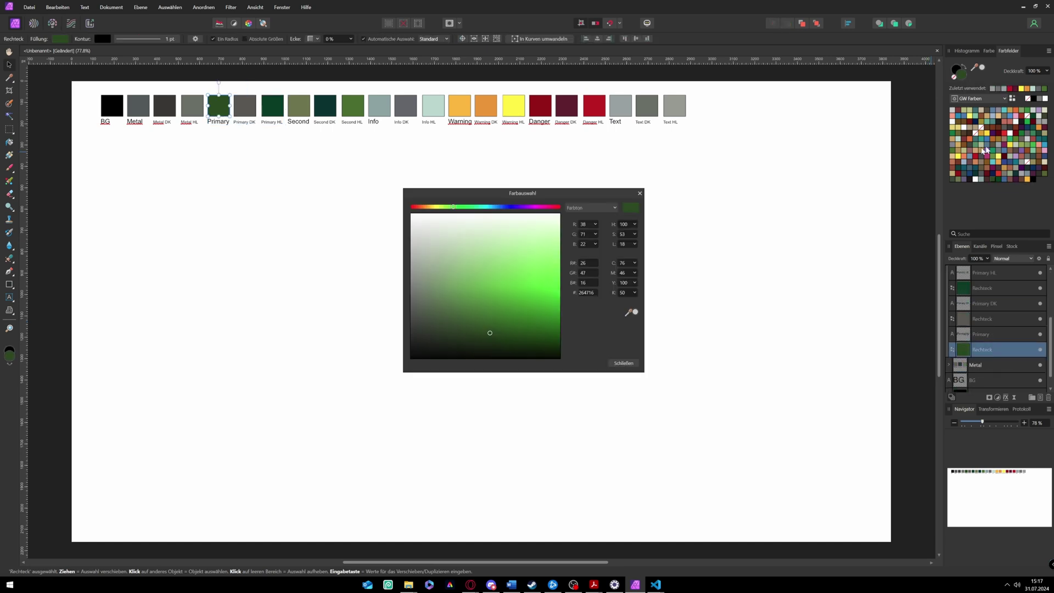
pyautogui.doubleClick(586, 292)
pyautogui.hotkey('ctrl', 'c')
# Step: Complete --primary with #264716 in wh-theme.css in Visual Studio Code and convert the value to RGB notation
pyautogui.click(650, 583)
pyautogui.click(615, 549)
pyautogui.write('#')
pyautogui.hotkey('ctrl', 'v')
pyautogui.write(';')
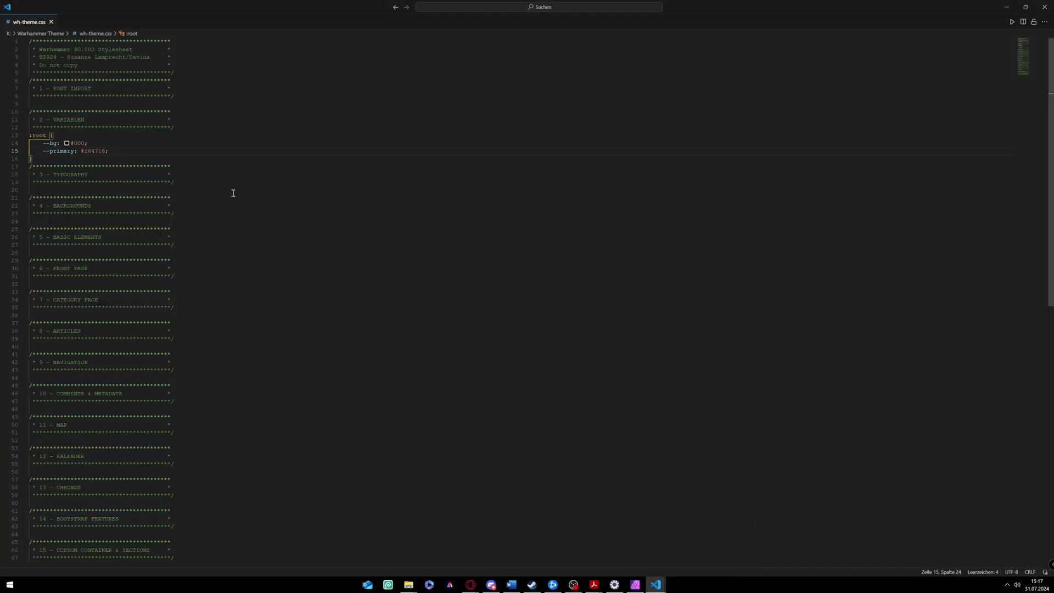
pyautogui.moveTo(93, 151)
pyautogui.click(133, 75)
# Step: Start a --primary-dk variable below --primary and copy the Primary DK square's hex code in Affinity Photo
pyautogui.press('Return')
pyautogui.write('--primary-dk: #')
pyautogui.click(634, 584)
pyautogui.click(981, 319)
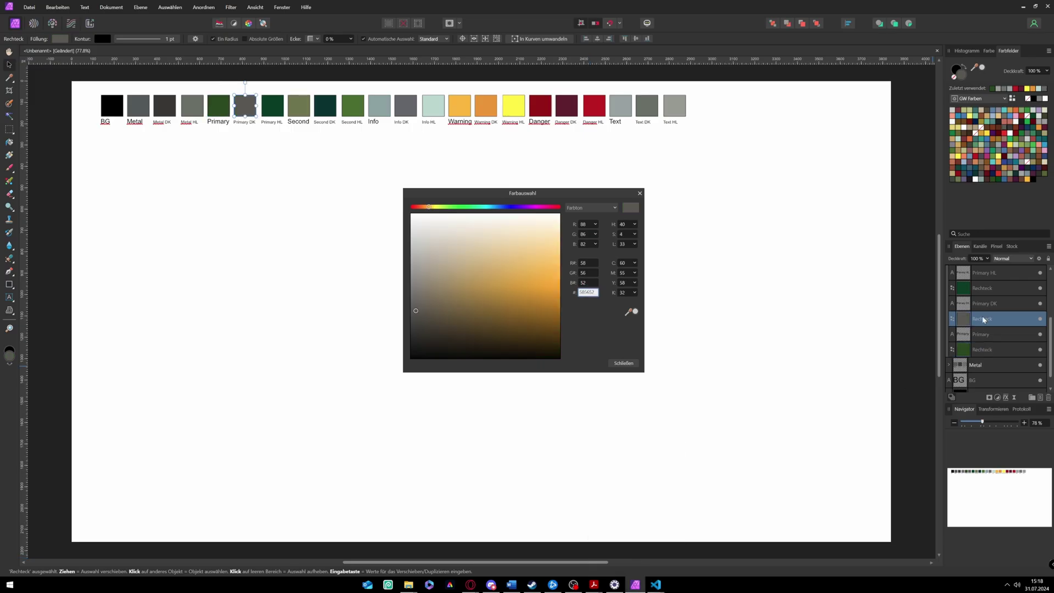
pyautogui.doubleClick(586, 292)
pyautogui.hotkey('ctrl', 'c')
# Step: Complete --primary-dk with #585652 in Visual Studio Code and convert the value to RGB notation
pyautogui.click(654, 583)
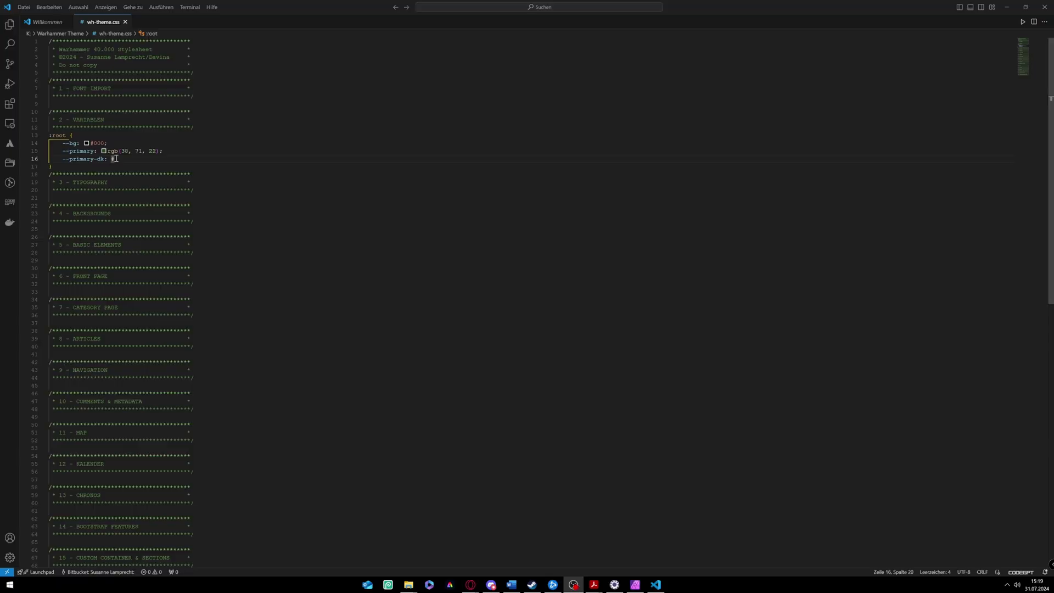
pyautogui.click(117, 158)
pyautogui.hotkey('ctrl', 'v')
pyautogui.write(';')
pyautogui.moveTo(130, 158)
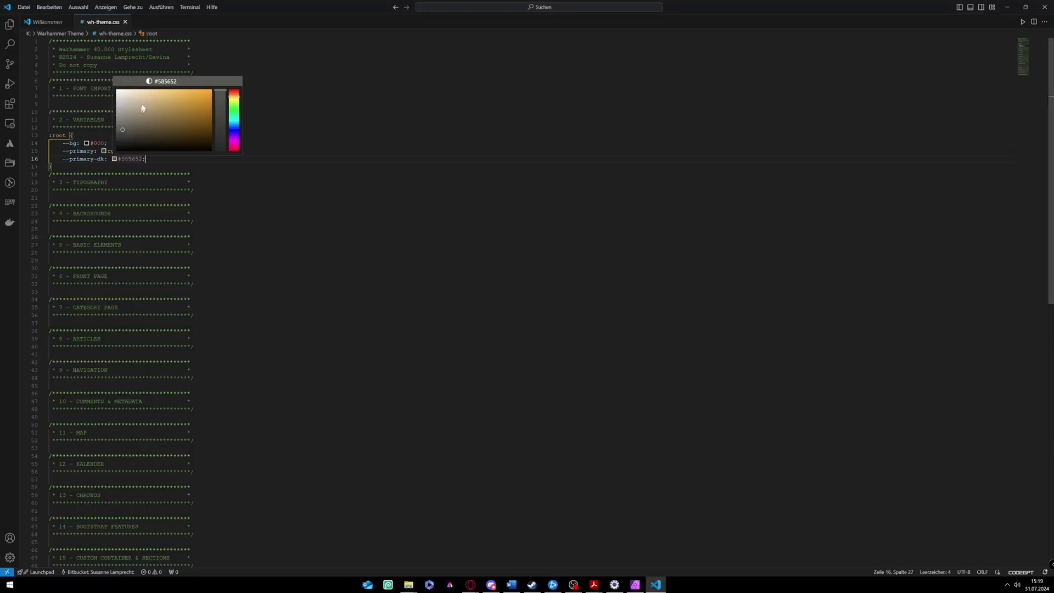
pyautogui.click(146, 81)
# Step: Copy the Primary HL square's hex code from Affinity Photo into a new --primary-hl variable and convert it to rgb(0, 59, 32)
pyautogui.click(634, 584)
pyautogui.click(981, 288)
pyautogui.doubleClick(586, 292)
pyautogui.hotkey('ctrl', 'c')
pyautogui.click(654, 584)
pyautogui.press('Return')
pyautogui.write('--primary-hl: #')
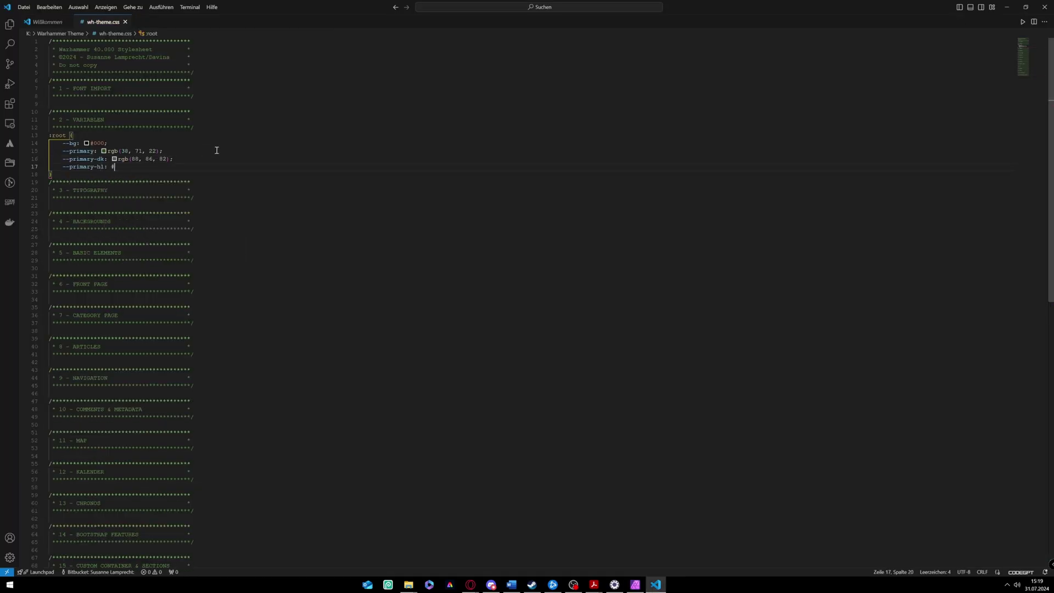
pyautogui.hotkey('ctrl', 'v')
pyautogui.write(';')
pyautogui.click(165, 90)
# Step: Add a --secondary variable with the Second square's hex colour #6D764C, copied from Affinity Photo
pyautogui.press('Return')
pyautogui.write('--secondary')
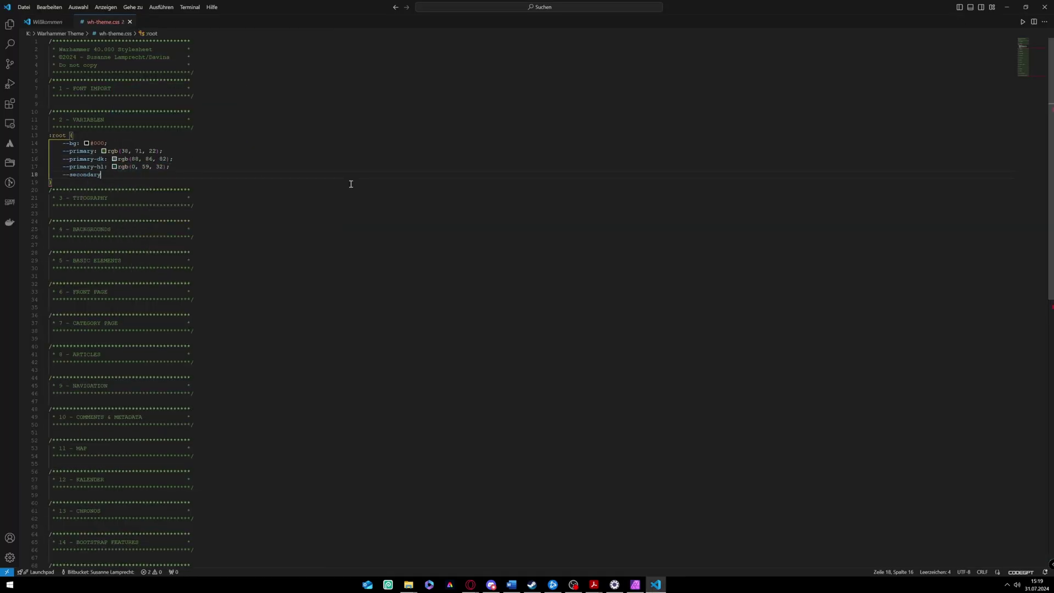
pyautogui.write(': #')
pyautogui.click(634, 584)
pyautogui.click(980, 319)
pyautogui.doubleClick(586, 292)
pyautogui.hotkey('ctrl', 'c')
pyautogui.click(655, 584)
pyautogui.hotkey('ctrl', 'v')
pyautogui.write(';')
# Step: Add a --secondary-dk variable with the Second DK square's hex colour #02302E, copied from Affinity Photo
pyautogui.press('Return')
pyautogui.write('--secondary-dk: #')
pyautogui.click(634, 584)
pyautogui.click(655, 584)
pyautogui.hotkey('ctrl', 'v')
pyautogui.write(';')
# Step: Add a --secondary-hl variable with the Second HL square's hex colour #486D25 from Affinity Photo
pyautogui.press('Return')
pyautogui.write('--secondary')
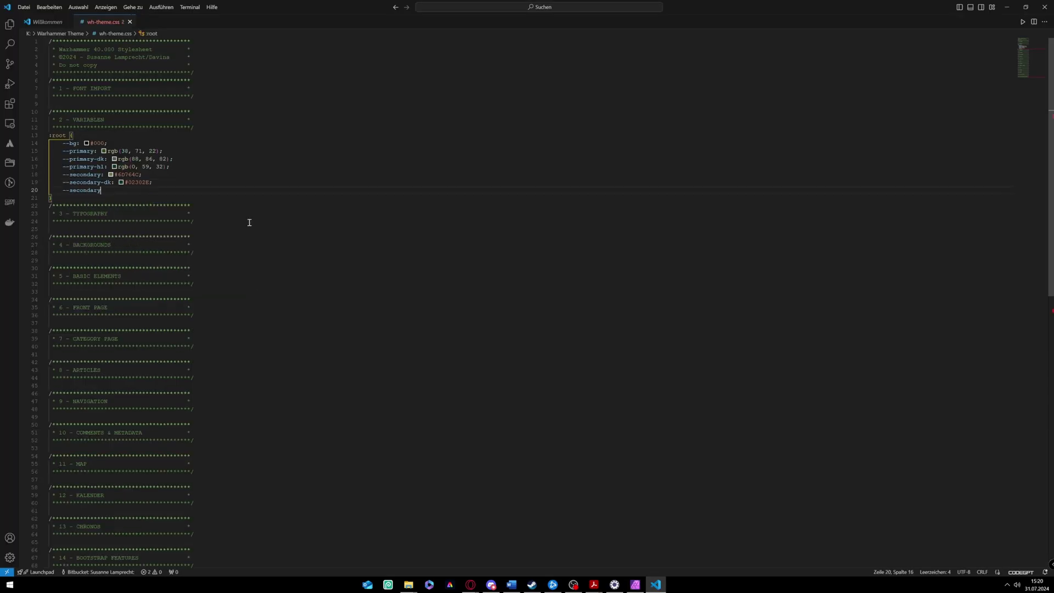
pyautogui.write('-hl')
pyautogui.click(635, 584)
pyautogui.click(982, 304)
pyautogui.click(655, 584)
pyautogui.write(': #486D25;')
# Step: Add an --info variable with the Info square's hex colour #8CA3A2, copied from Affinity Photo
pyautogui.press('Return')
pyautogui.write('--info:')
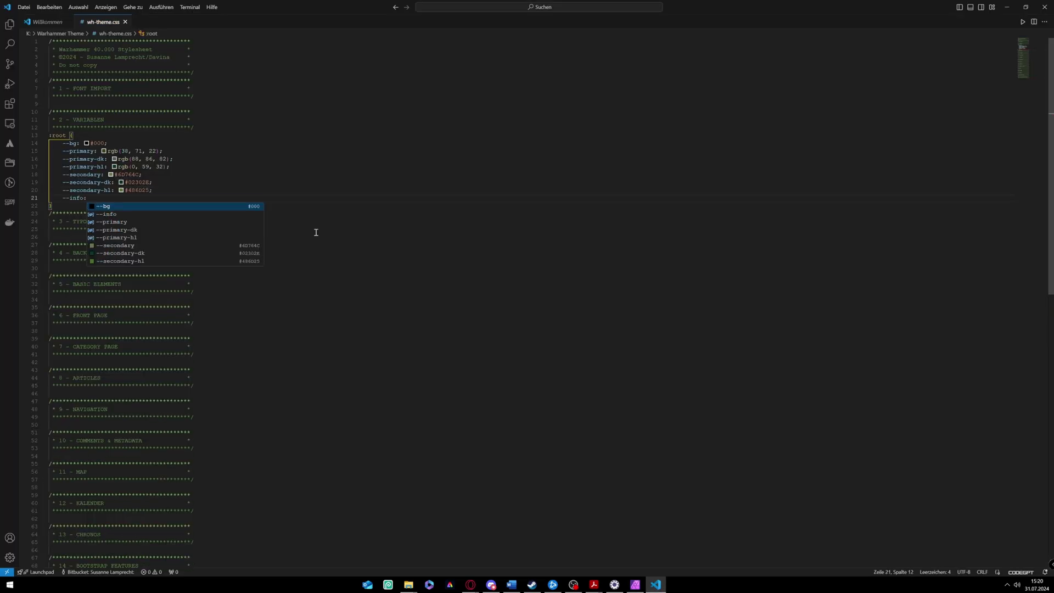
pyautogui.write(' #')
pyautogui.click(635, 583)
pyautogui.click(950, 274)
pyautogui.click(997, 365)
pyautogui.doubleClick(588, 293)
pyautogui.click(655, 584)
pyautogui.hotkey('ctrl', 'v')
# Step: Set --info-dk to the Info DK square's hex colour #64656B, copied from Affinity Photo
pyautogui.click(635, 584)
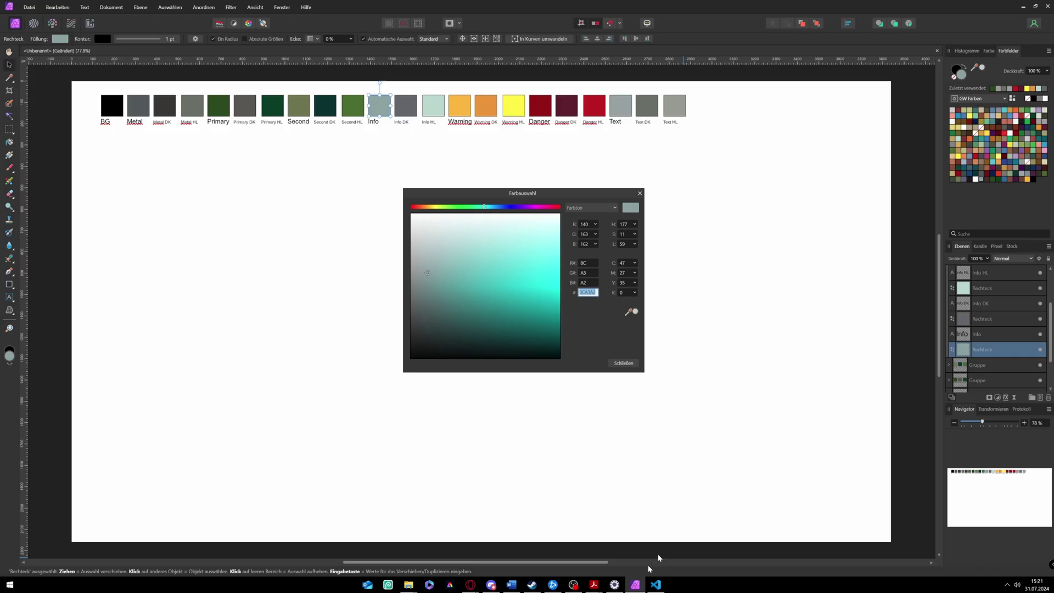
pyautogui.click(981, 319)
pyautogui.click(655, 583)
pyautogui.hotkey('ctrl', 'v')
# Step: Add an --info-hl variable with the Info HL square's hex colour #BBD8CE, copied from Affinity Photo
pyautogui.press('Return')
pyautogui.write('--info-hl: #')
pyautogui.click(635, 584)
pyautogui.click(982, 288)
pyautogui.doubleClick(585, 292)
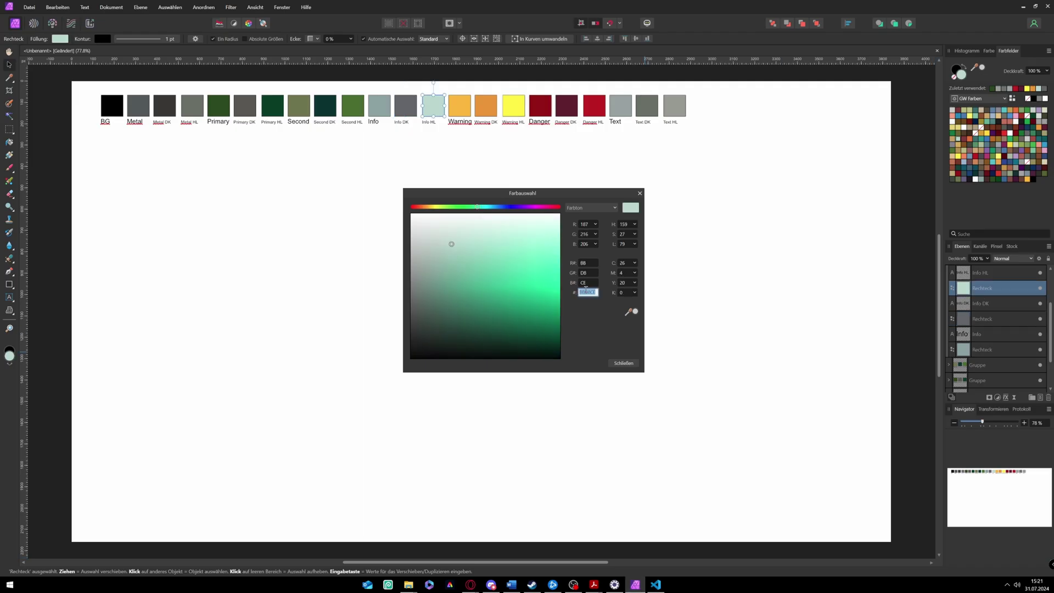
pyautogui.hotkey('alt', 'Tab')
pyautogui.hotkey('ctrl', 'v')
pyautogui.write(';')
# Step: Add a --warning variable with the Warning square's hex colour #FCB81B, copied from Affinity Photo
pyautogui.press('Return')
pyautogui.write('--warning:')
pyautogui.hotkey('alt', 'Tab')
pyautogui.scroll(1, 966, 296)
pyautogui.click(948, 288)
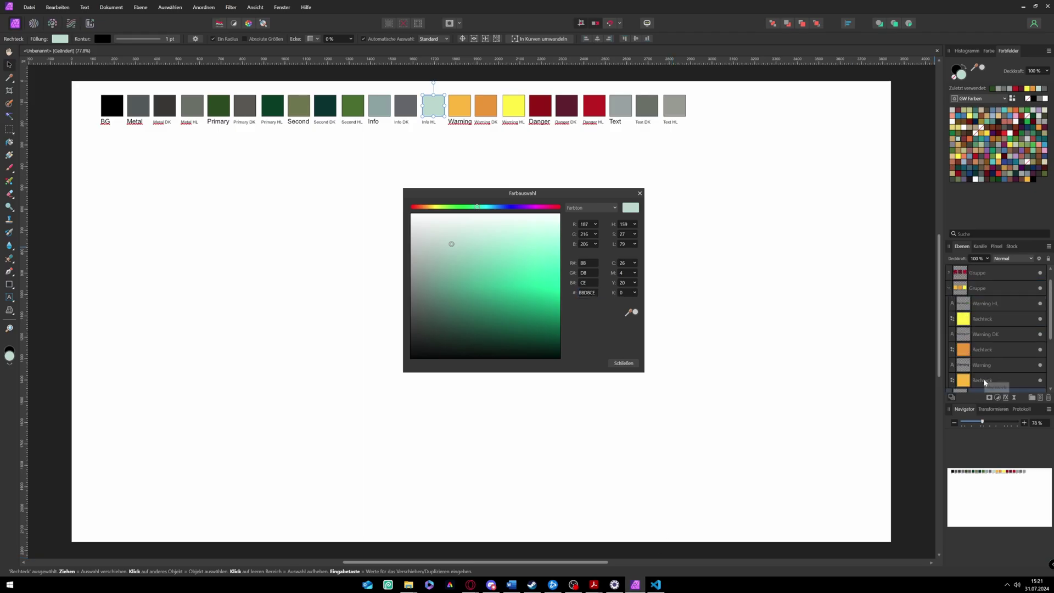
pyautogui.click(983, 381)
pyautogui.doubleClick(588, 293)
pyautogui.click(655, 584)
pyautogui.hotkey('ctrl', 'v')
pyautogui.write(';')
# Step: Add a --warning-dk variable with the Warning DK square's hex colour #EC9720, copied from Affinity Photo
pyautogui.press('Return')
pyautogui.write('--warning-dk:')
pyautogui.click(635, 584)
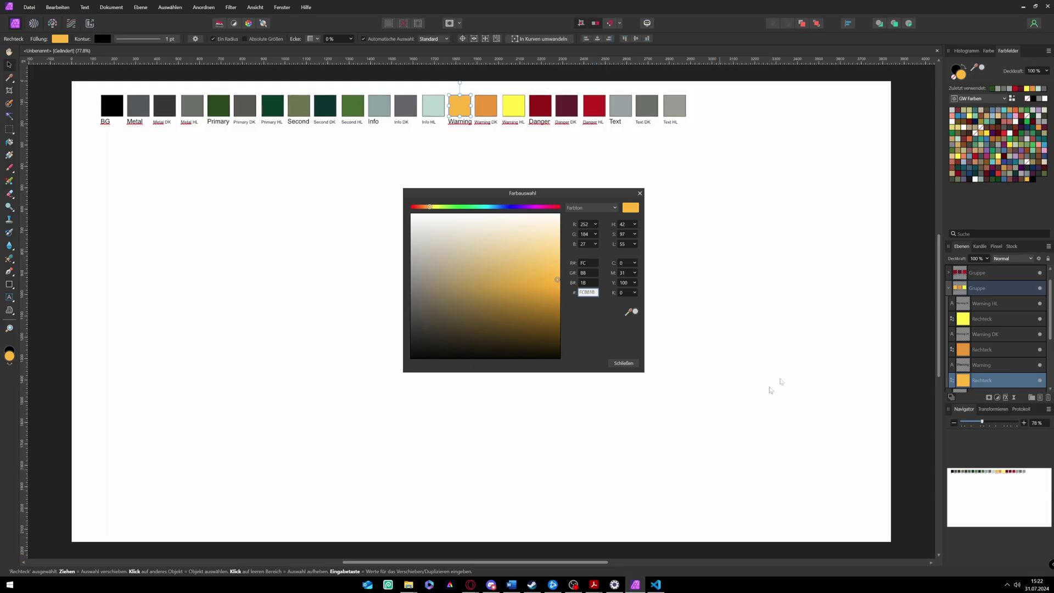
pyautogui.click(656, 584)
pyautogui.hotkey('ctrl', 'v')
pyautogui.write(';')
# Step: Add a --warning-hl variable with the Warning HL square's hex colour #FFF301, copied from Affinity Photo
pyautogui.press('Return')
pyautogui.write('--warning-hl: #')
pyautogui.click(634, 584)
pyautogui.click(982, 318)
pyautogui.doubleClick(587, 292)
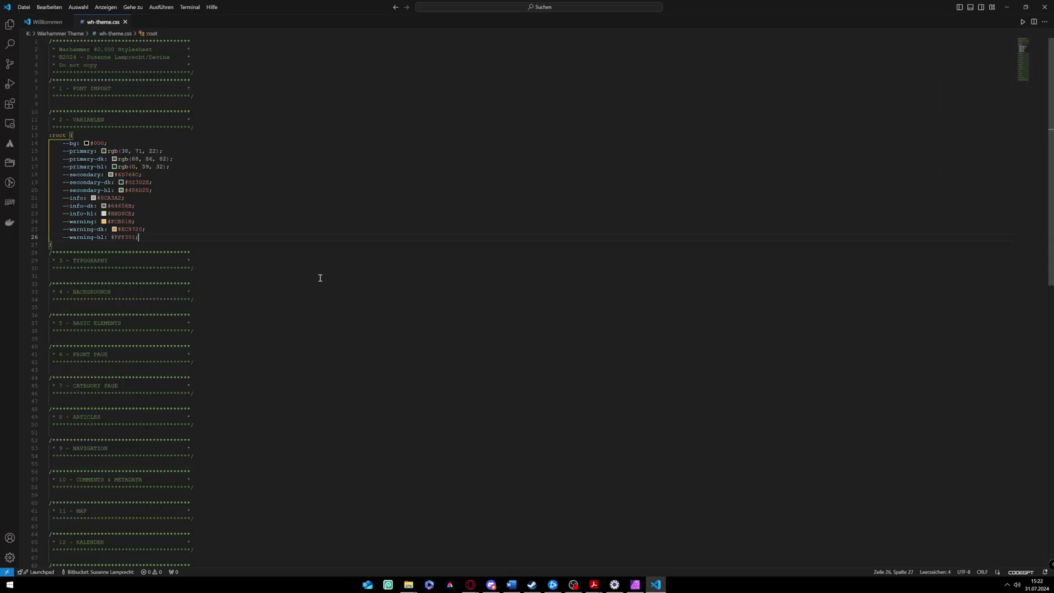
# Step: Add a --danger variable with the Danger square's hex colour #960B08, copied from Affinity Photo
pyautogui.press('Return')
pyautogui.write('--danger: #')
pyautogui.click(635, 584)
pyautogui.click(948, 272)
pyautogui.click(982, 364)
pyautogui.doubleClick(587, 293)
pyautogui.click(655, 584)
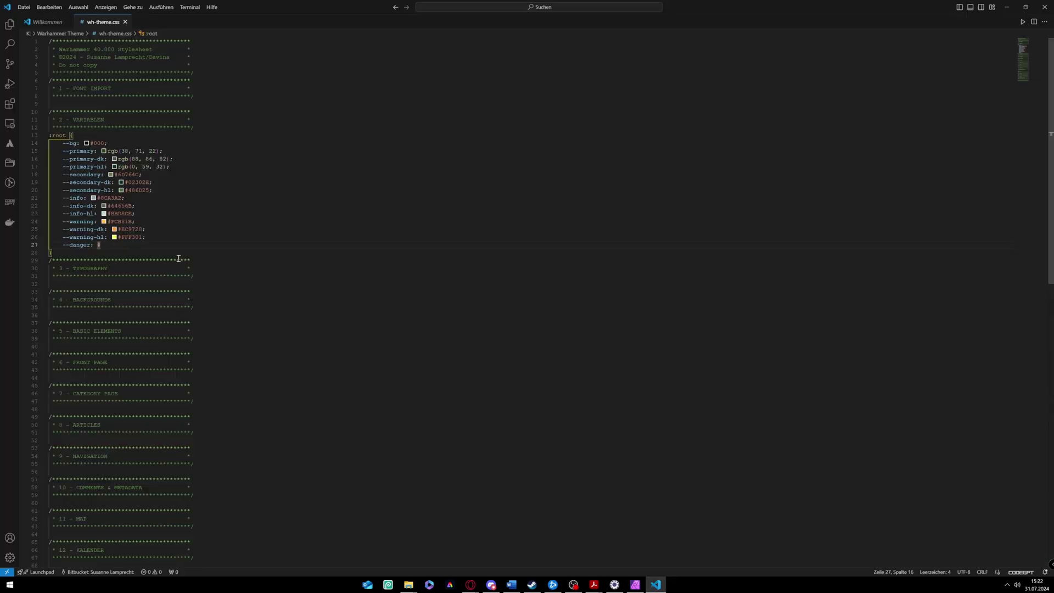
pyautogui.hotkey('ctrl', 'v')
pyautogui.write(';')
# Step: Add a --danger-dk variable with the Danger DK square's hex colour, copied from Affinity Photo
pyautogui.press('Return')
pyautogui.write('--danger-dk: #')
pyautogui.click(635, 584)
pyautogui.click(982, 334)
pyautogui.doubleClick(588, 292)
pyautogui.click(655, 584)
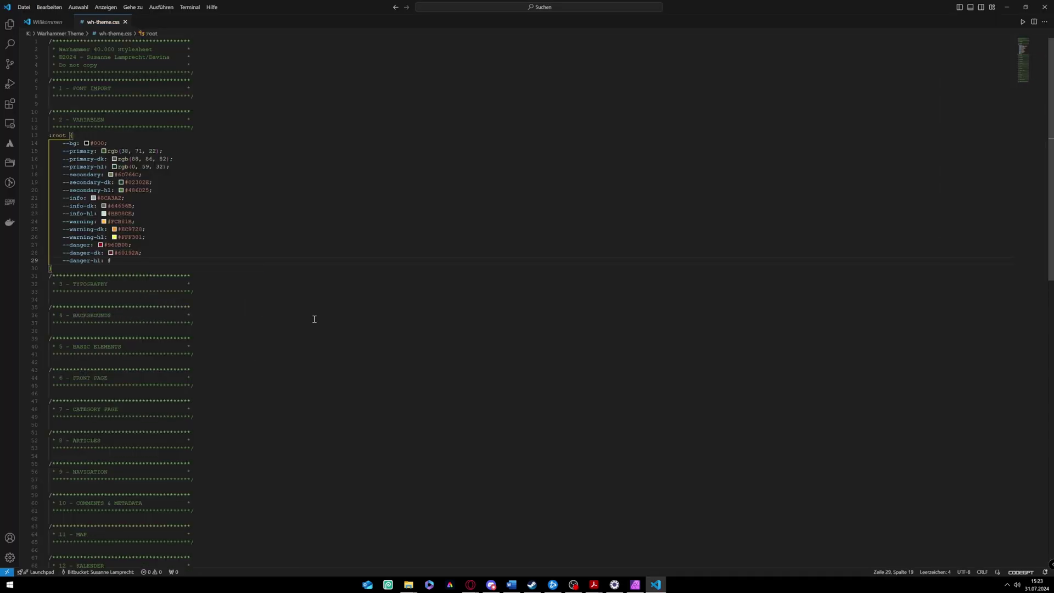
# Step: Set --danger-hl to the Danger HL square's hex colour #BF1413, copied from Affinity Photo
pyautogui.hotkey('alt', 'Tab')
pyautogui.hotkey('alt', 'Tab')
pyautogui.hotkey('alt', 'Tab')
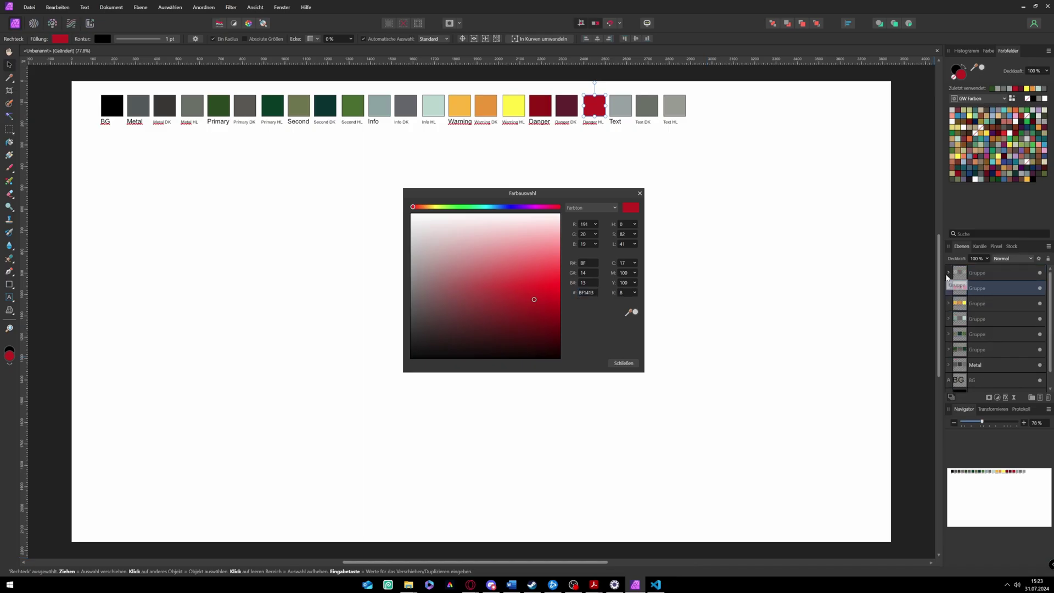
# Step: Copy the Text square's hex colour from Affinity Photo into the text colour variable of wh-theme.css
pyautogui.click(948, 272)
pyautogui.click(981, 364)
pyautogui.doubleClick(588, 292)
pyautogui.click(656, 584)
pyautogui.hotkey('ctrl', 'v')
pyautogui.write(';')
# Step: Add a --text-dk variable to wh-theme.css with the Text DK square's hex colour #6A7067, copied from Affinity Photo
pyautogui.press('Return')
pyautogui.write('--text-dk: #')
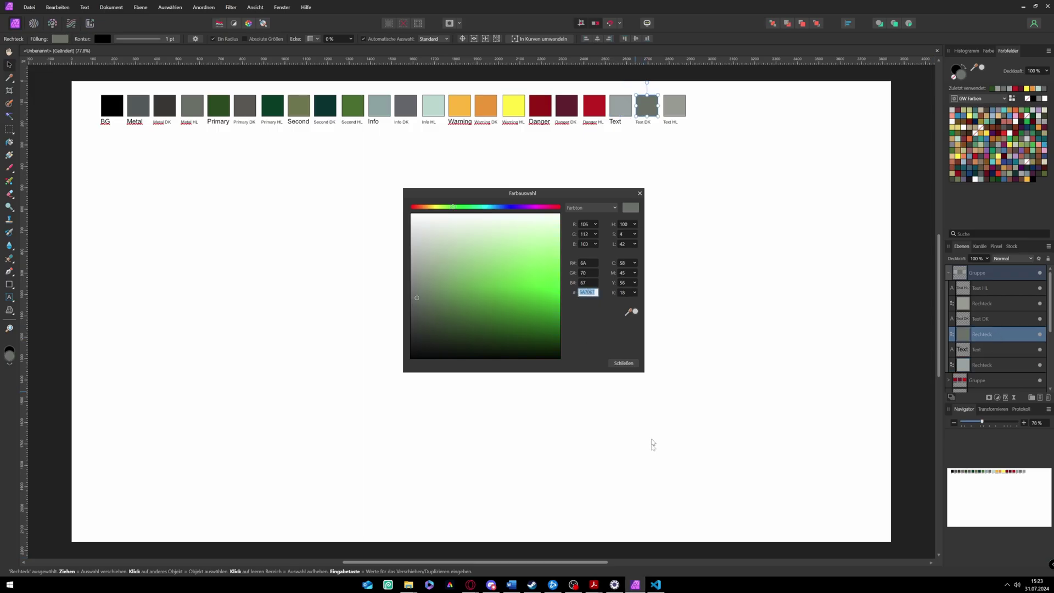
pyautogui.click(655, 583)
pyautogui.hotkey('ctrl', 'v')
# Step: Add a --text-hl variable to wh-theme.css and copy the Text HL square's hex colour from Affinity Photo for it
pyautogui.write(';     --text-hl: #')
pyautogui.click(635, 584)
pyautogui.click(981, 303)
pyautogui.doubleClick(587, 292)
pyautogui.click(655, 584)
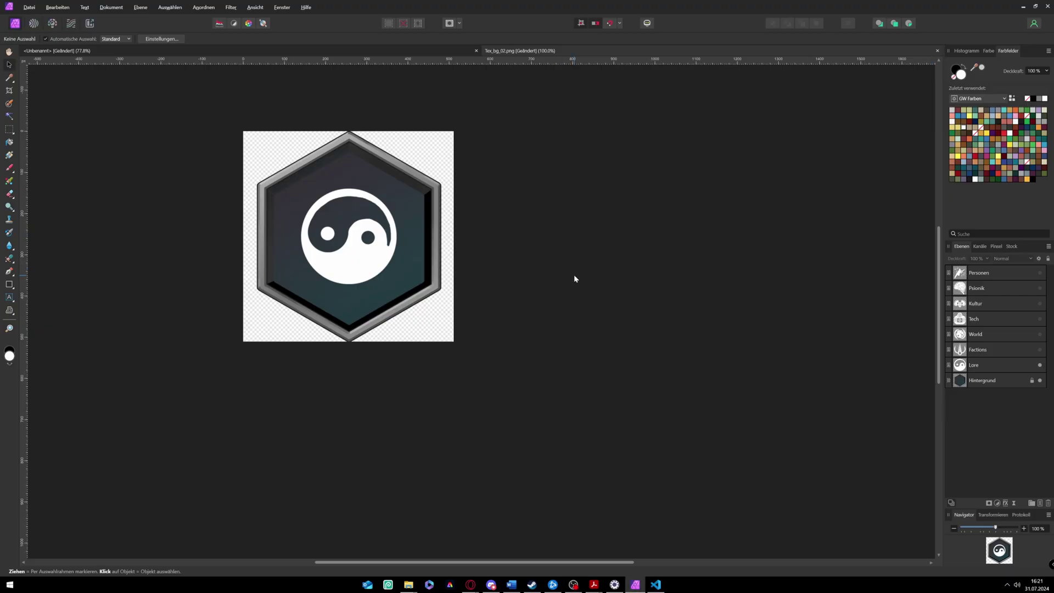
# Step: Export the hexagon icon with the Lore symbol at 512 × 512 px in PNG format
pyautogui.hotkey('ctrl', 'alt', 'shift', 's')
pyautogui.click(561, 173)
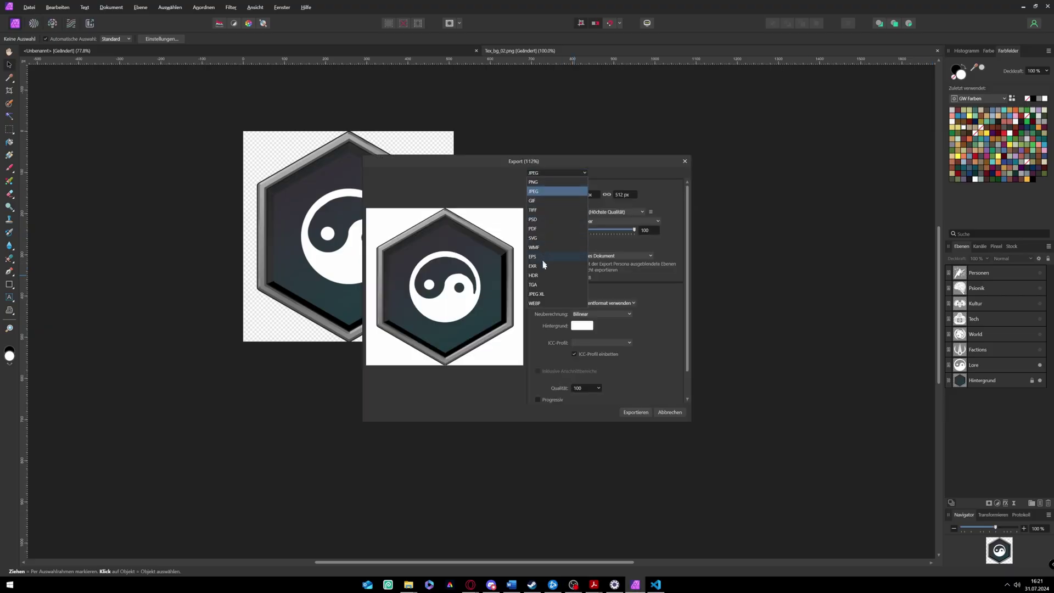
pyautogui.click(549, 182)
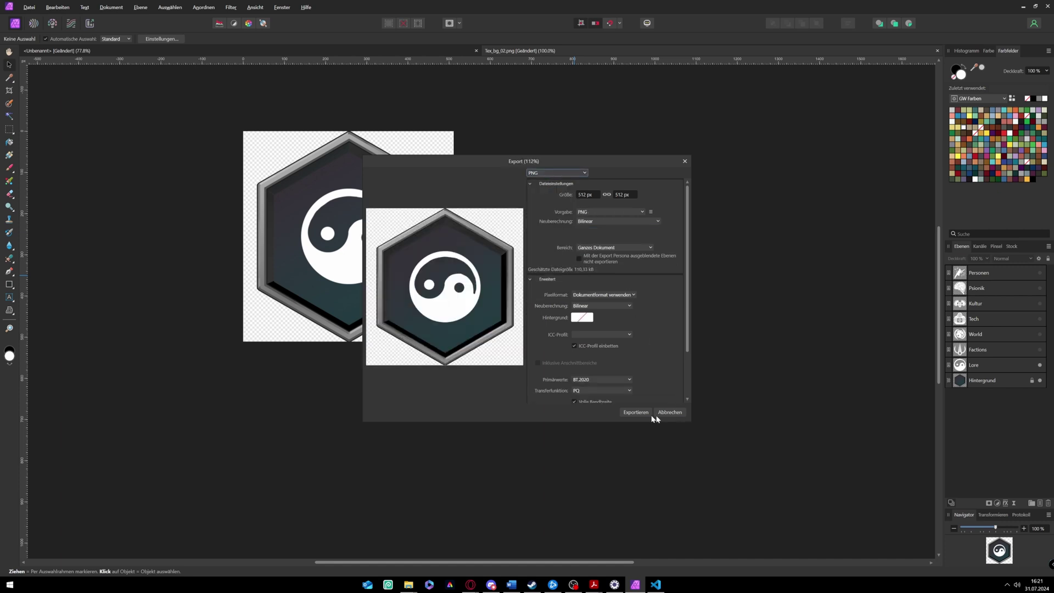
pyautogui.click(635, 412)
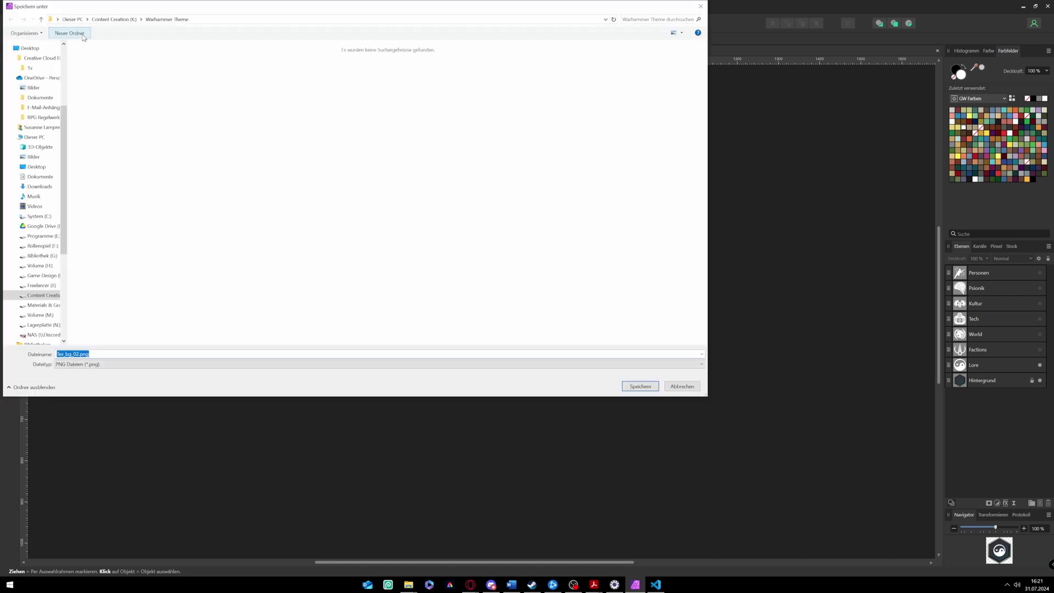
# Step: Create an icons folder inside Warhammer Theme and save the exported PNG there as lore
pyautogui.click(81, 34)
pyautogui.write('icons')
pyautogui.press('Return')
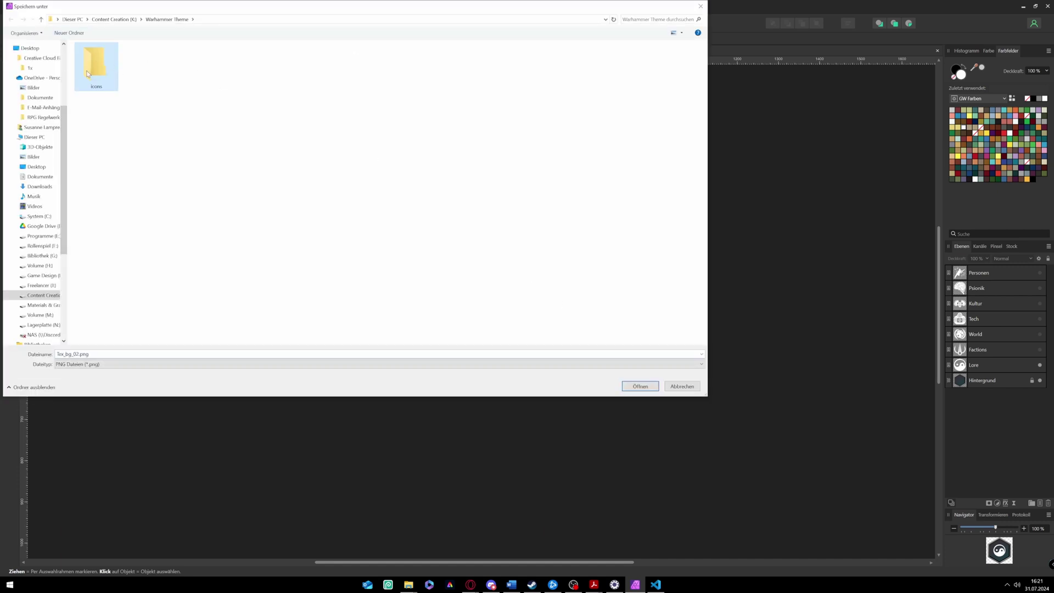
pyautogui.doubleClick(88, 74)
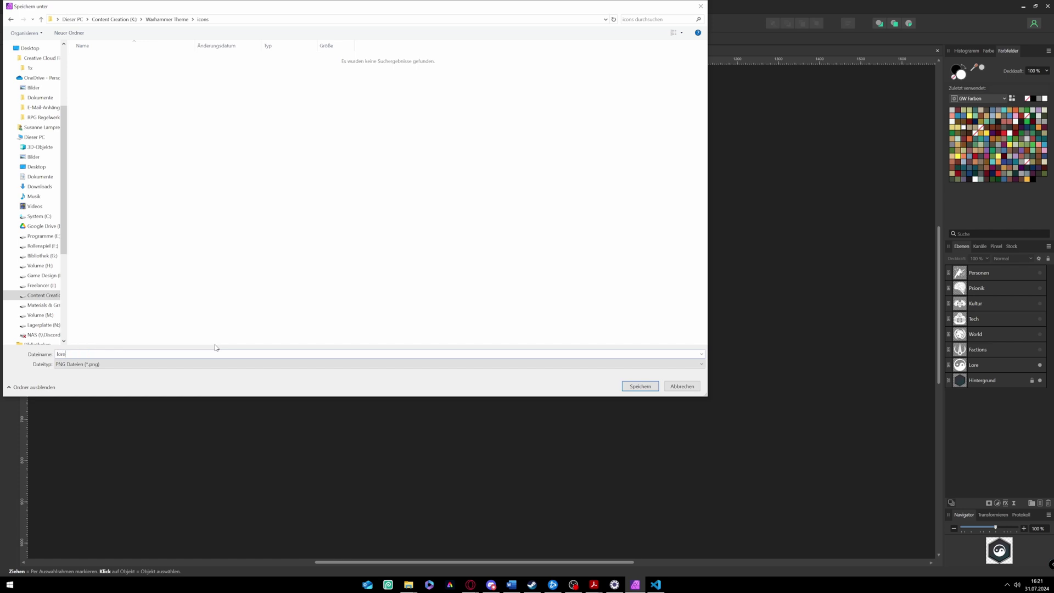
pyautogui.press('Return')
# Step: Show the Factions symbol instead of Lore and export the icon as factions.png into the icons folder
pyautogui.click(1039, 365)
pyautogui.click(1039, 349)
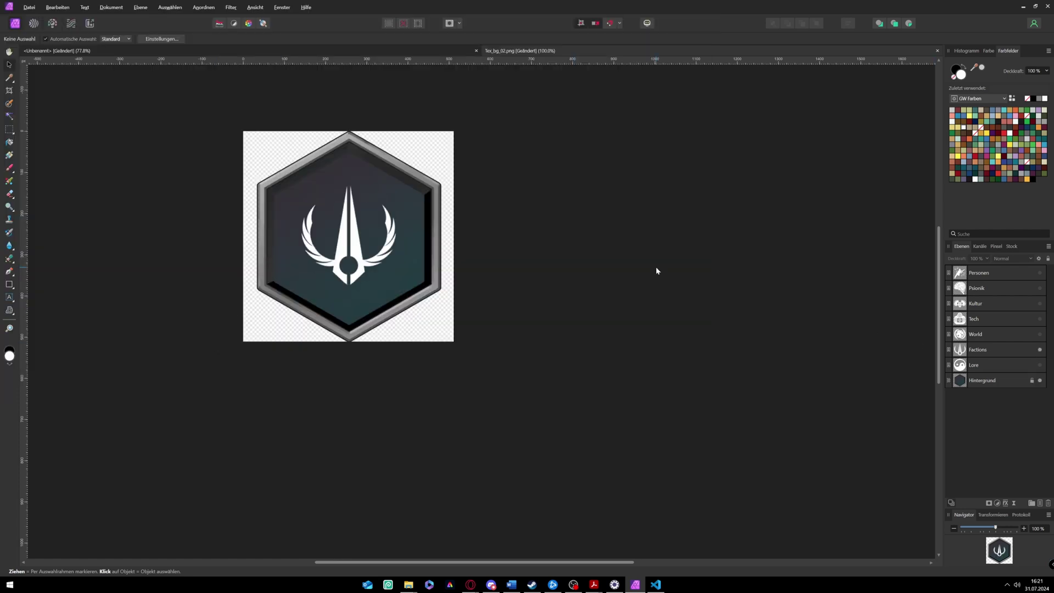
pyautogui.hotkey('ctrl', 'alt', 'shift', 'w')
pyautogui.click(628, 411)
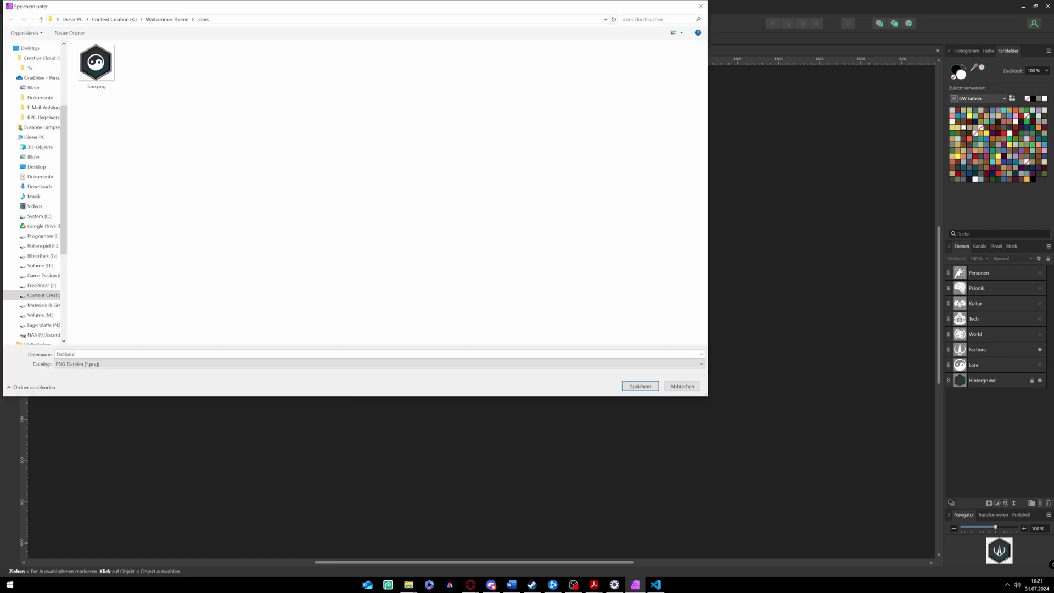
pyautogui.press('Return')
# Step: Show the World symbol instead of Factions and export the icon as locations.png into the icons folder
pyautogui.click(1039, 349)
pyautogui.click(1039, 333)
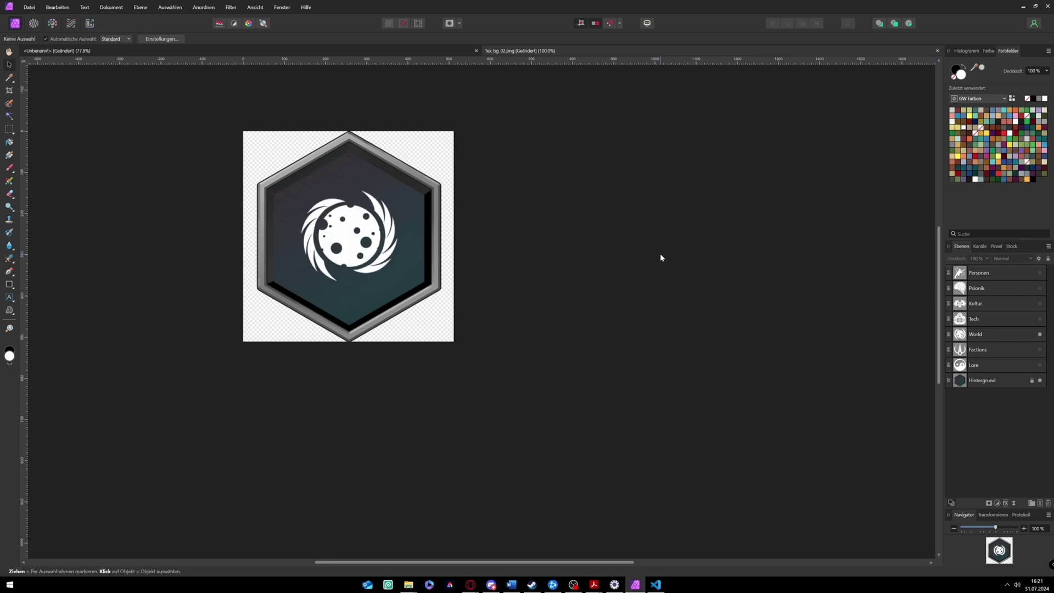
pyautogui.hotkey('ctrl', 'alt', 'shift', 'w')
pyautogui.click(631, 411)
pyautogui.write('World')
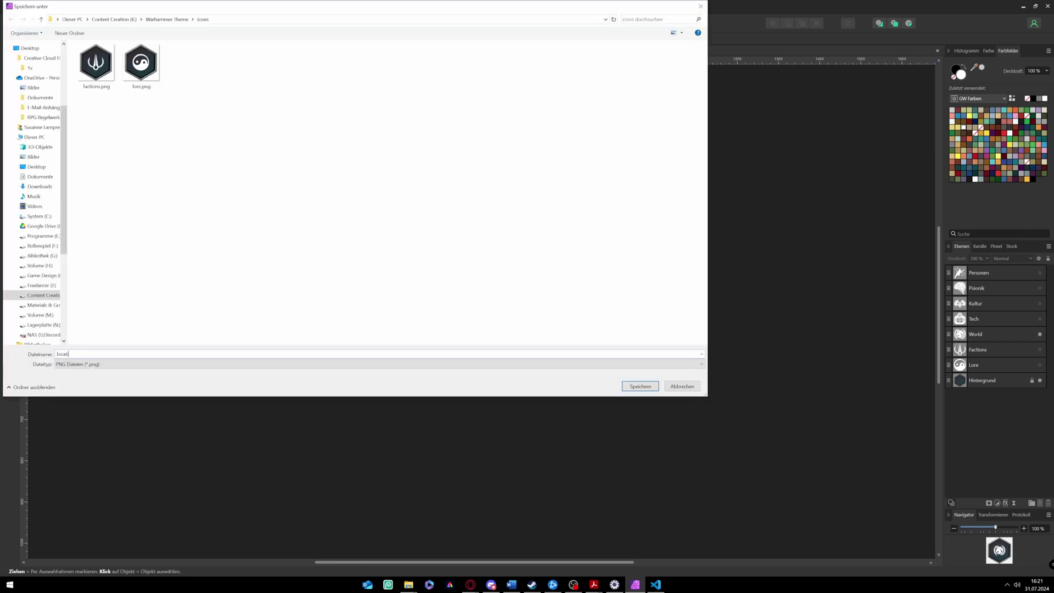
pyautogui.press('Return')
# Step: Show the Tech symbol instead of World and export the icon as tech.png into the icons folder
pyautogui.click(1039, 333)
pyautogui.click(1039, 319)
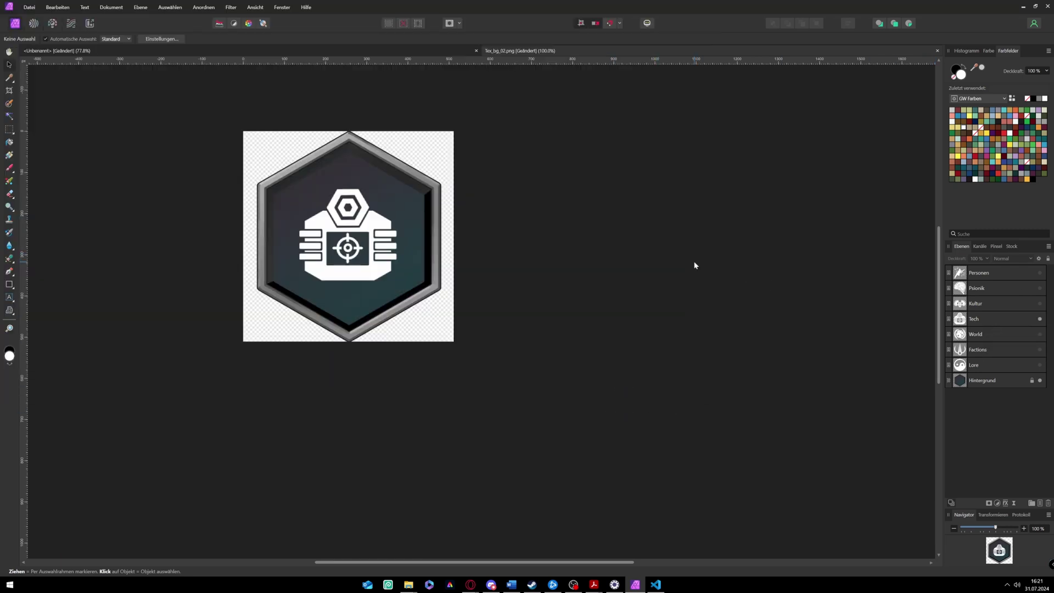
pyautogui.hotkey('ctrl', 'alt', 'shift', 'w')
pyautogui.click(632, 411)
pyautogui.write('Tech')
pyautogui.press('Return')
# Step: Show the Kultur symbol instead of Tech and export the icon as culture.png into the icons folder
pyautogui.click(1040, 318)
pyautogui.click(1040, 303)
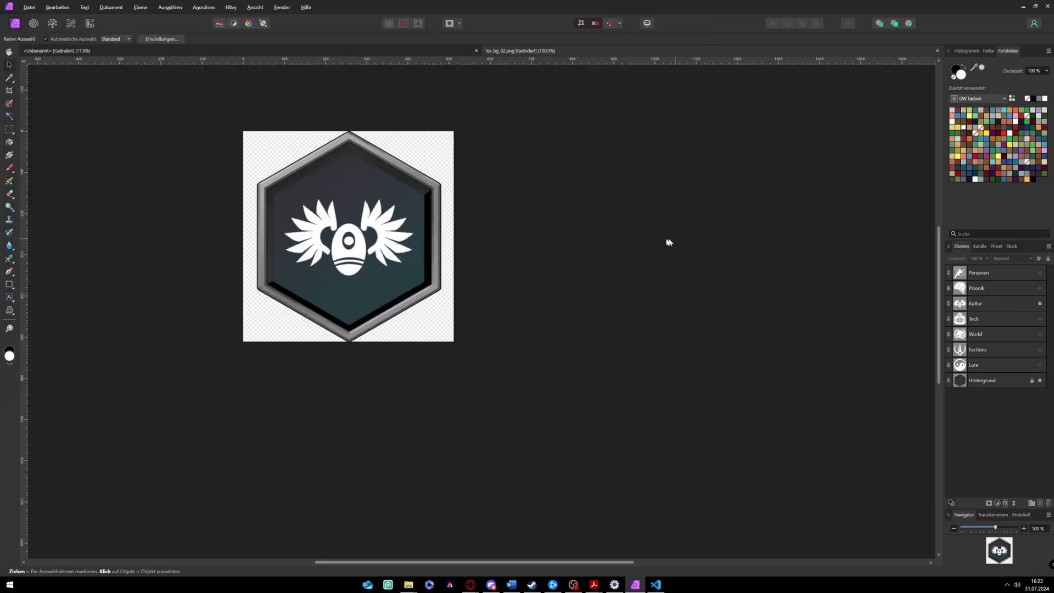
pyautogui.hotkey('ctrl', 'alt', 'shift', 'w')
pyautogui.click(629, 412)
pyautogui.write('kul')
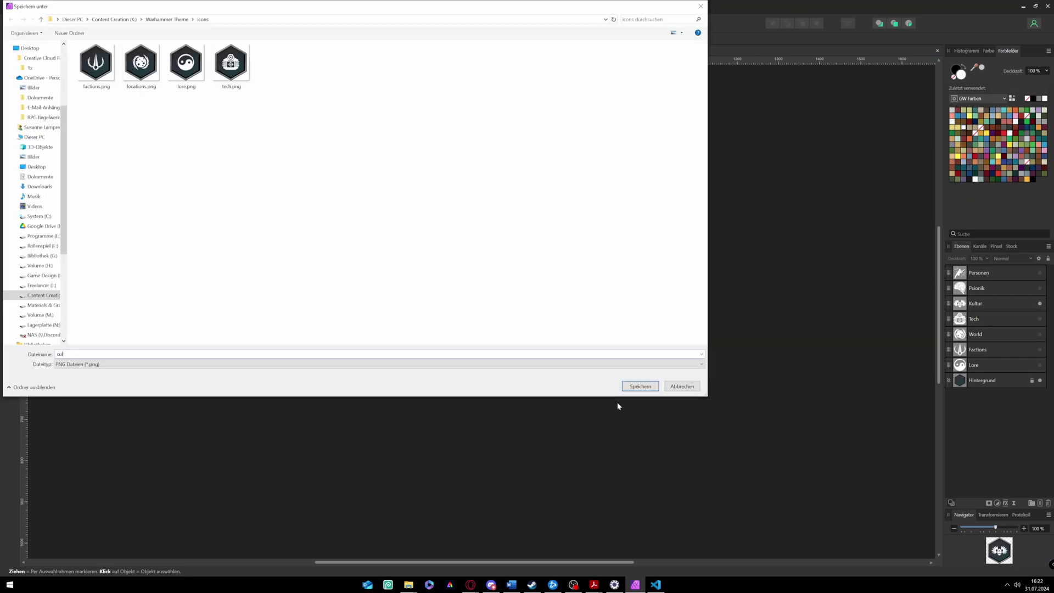
pyautogui.write('tur')
pyautogui.press('Return')
# Step: Show the Psionik symbol instead of Kultur and export the icon as psi.png into the icons folder
pyautogui.click(1040, 303)
pyautogui.click(1039, 287)
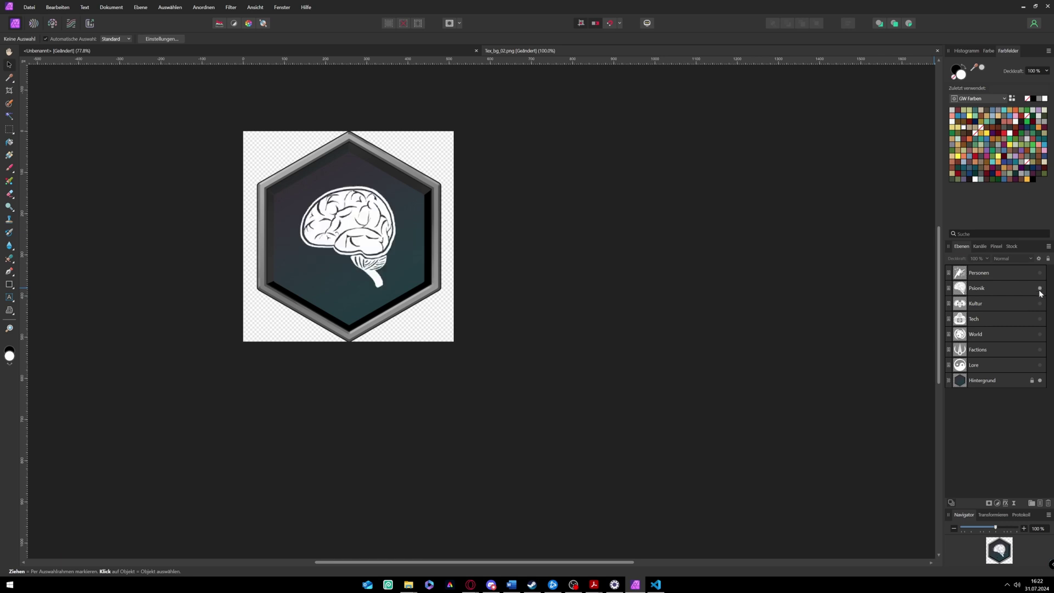
pyautogui.hotkey('ctrl', 'alt', 'shift', 'w')
pyautogui.click(629, 411)
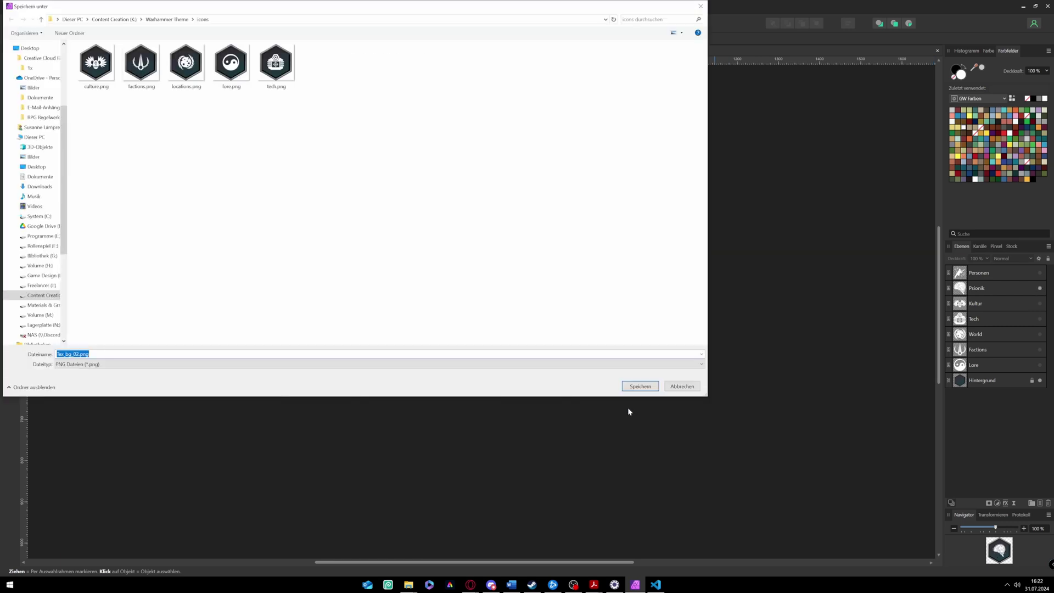
pyautogui.write('psi')
pyautogui.press('Return')
# Step: Show the Personen symbol instead of Psionik, enlarge it to about 114% and centre it in the hexagon
pyautogui.click(1039, 287)
pyautogui.click(1039, 272)
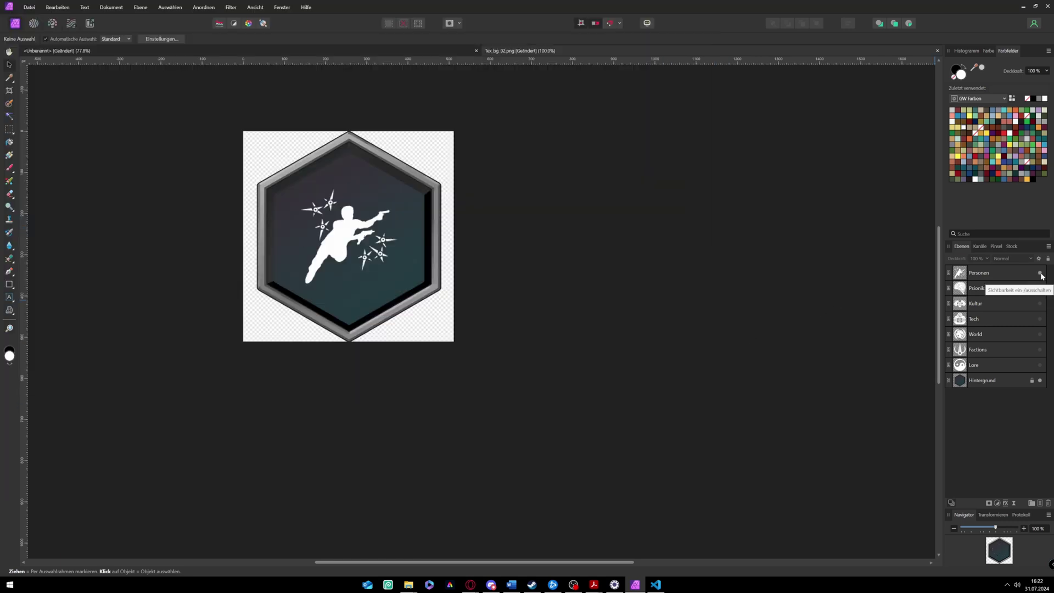
pyautogui.click(976, 273)
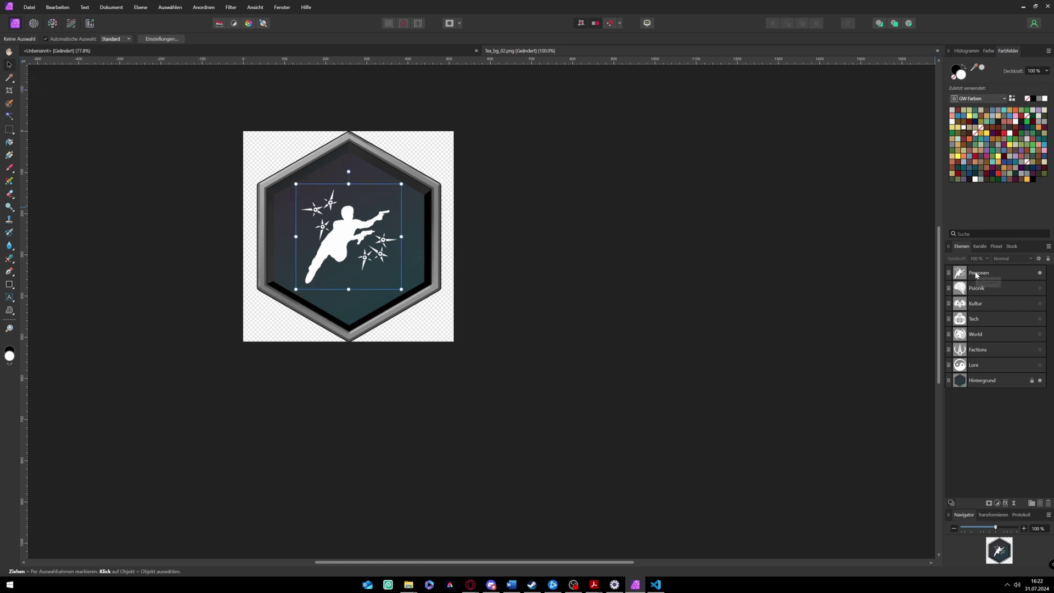
pyautogui.moveTo(401, 184); pyautogui.dragTo(415, 169)
pyautogui.rightClick(346, 226)
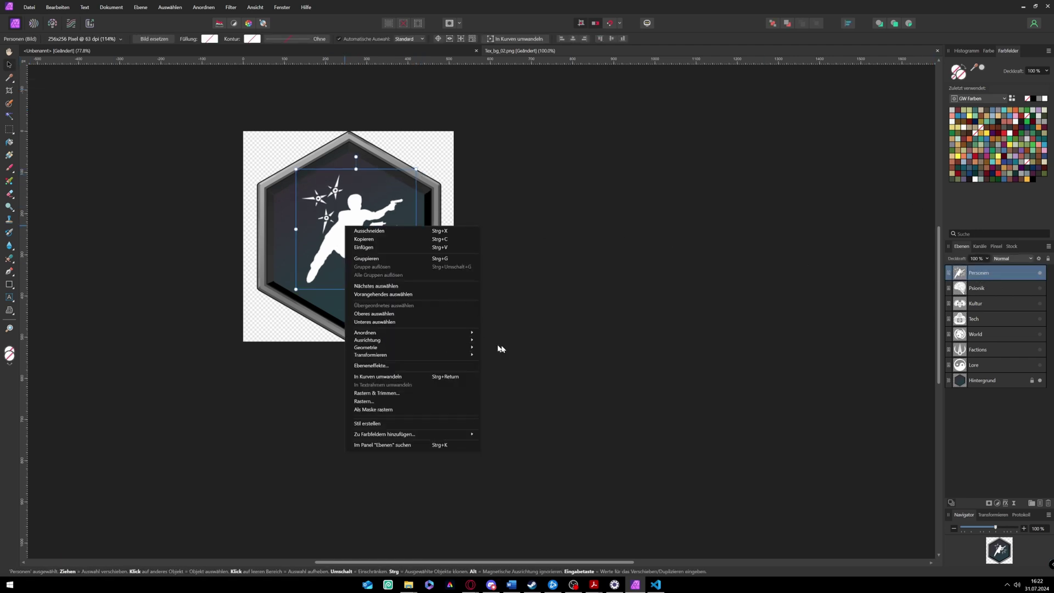
pyautogui.click(522, 348)
pyautogui.click(518, 379)
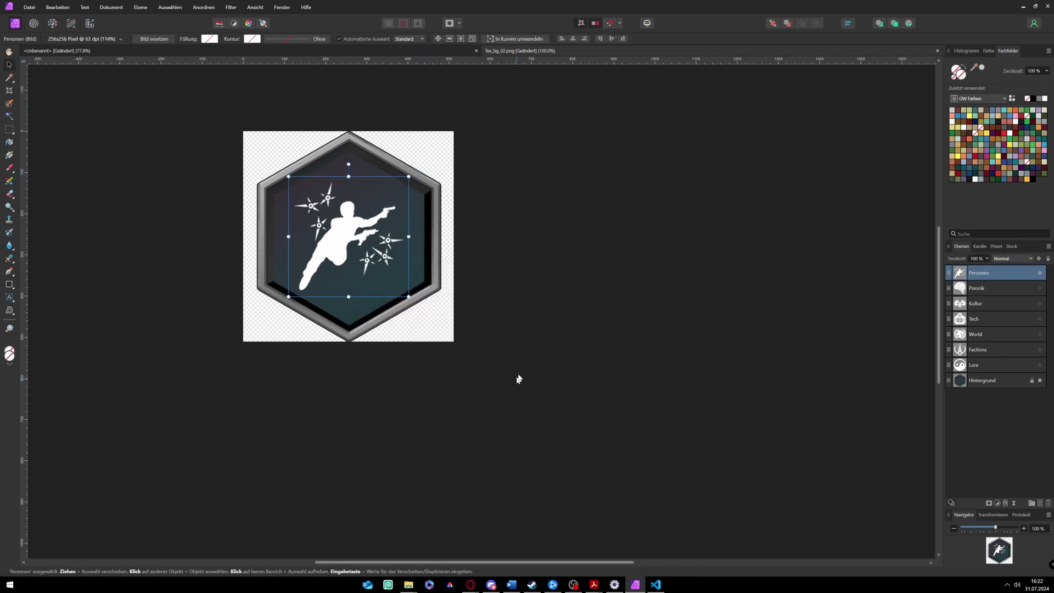
pyautogui.click(518, 378)
# Step: Export the hexagon icon with the Personen symbol as a PNG into the icons folder
pyautogui.hotkey('ctrl', 'alt', 'shift', 'w')
pyautogui.click(634, 414)
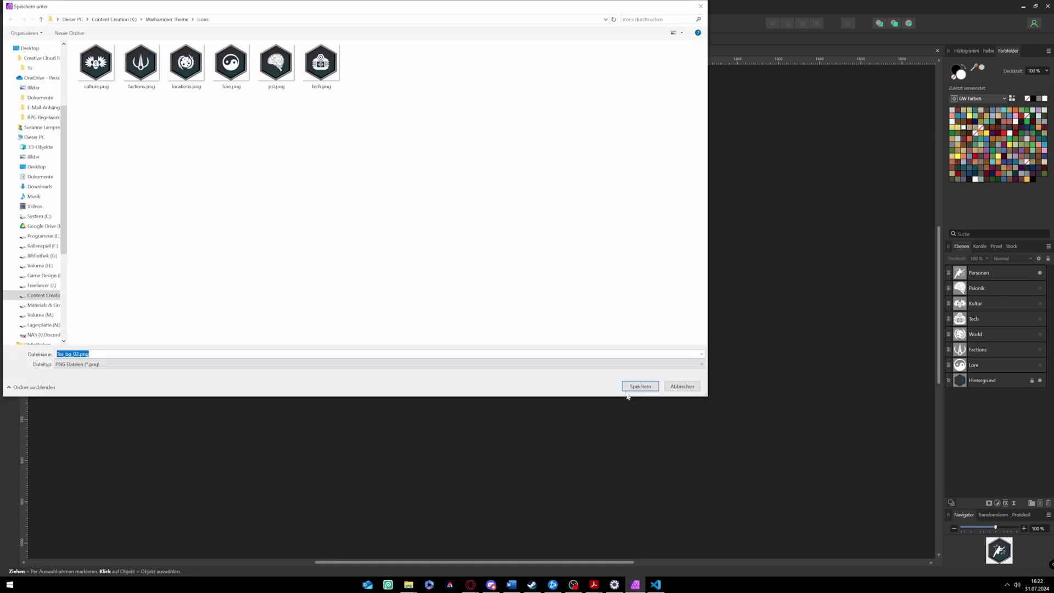
pyautogui.press('Return')
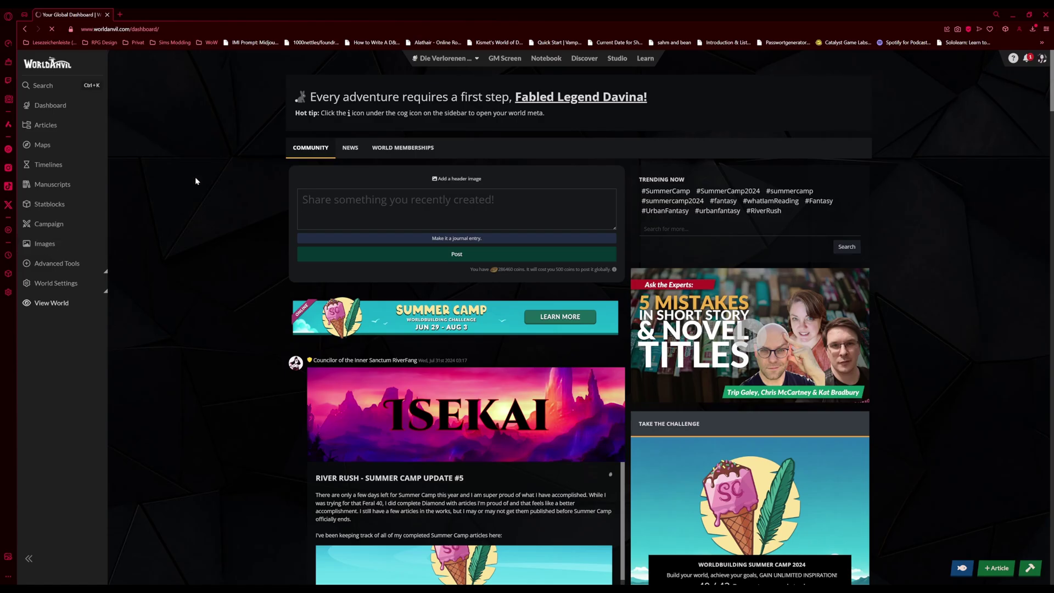
# Step: Switch to World Anvil and create an image gallery named Theme in the file manager
pyautogui.scroll(-1, 222, 147)
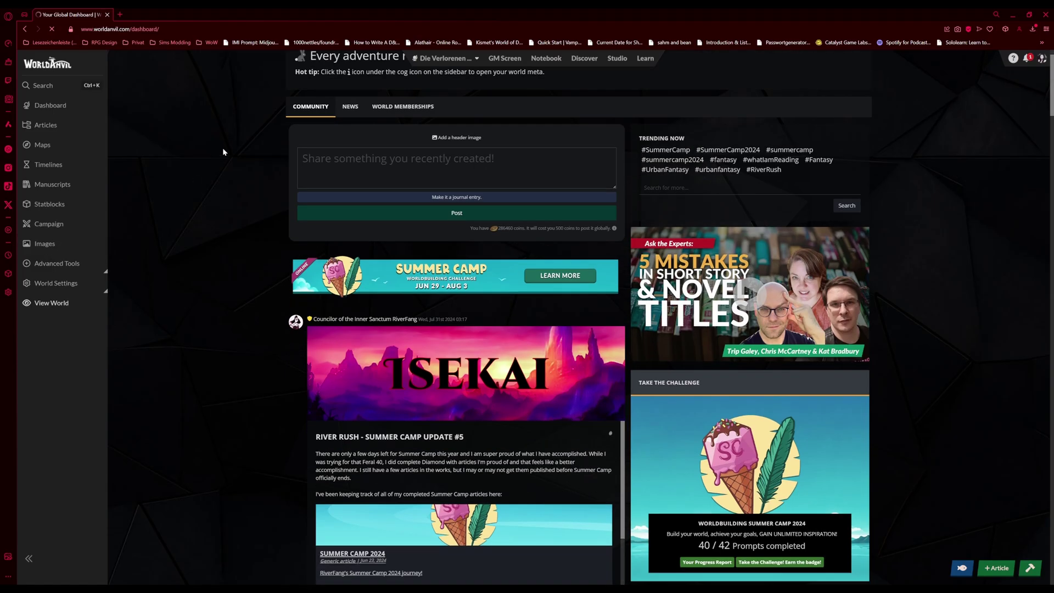
pyautogui.click(188, 236)
pyautogui.write('Theme')
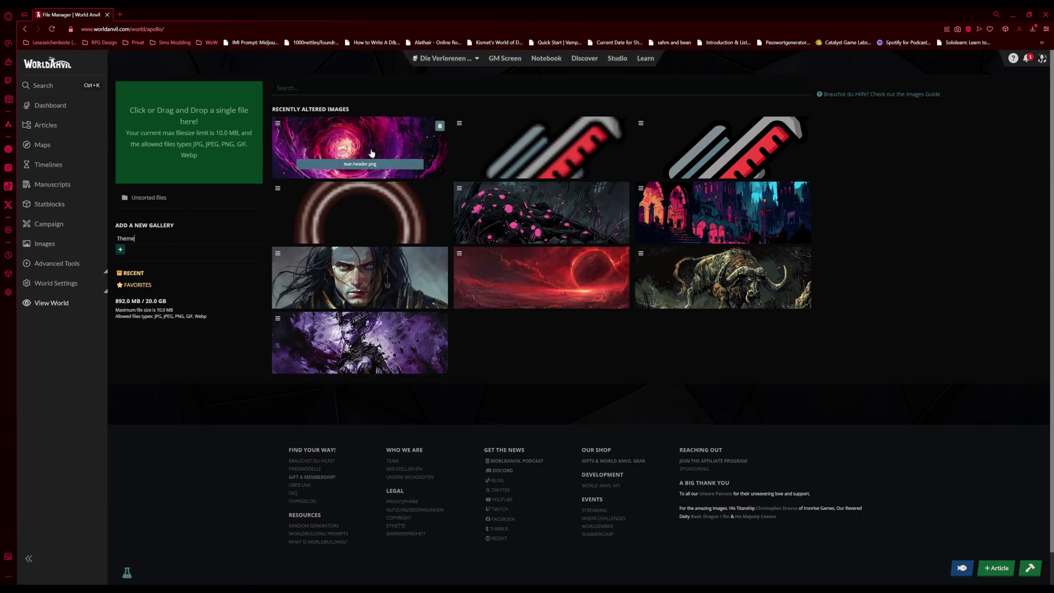
pyautogui.press('Return')
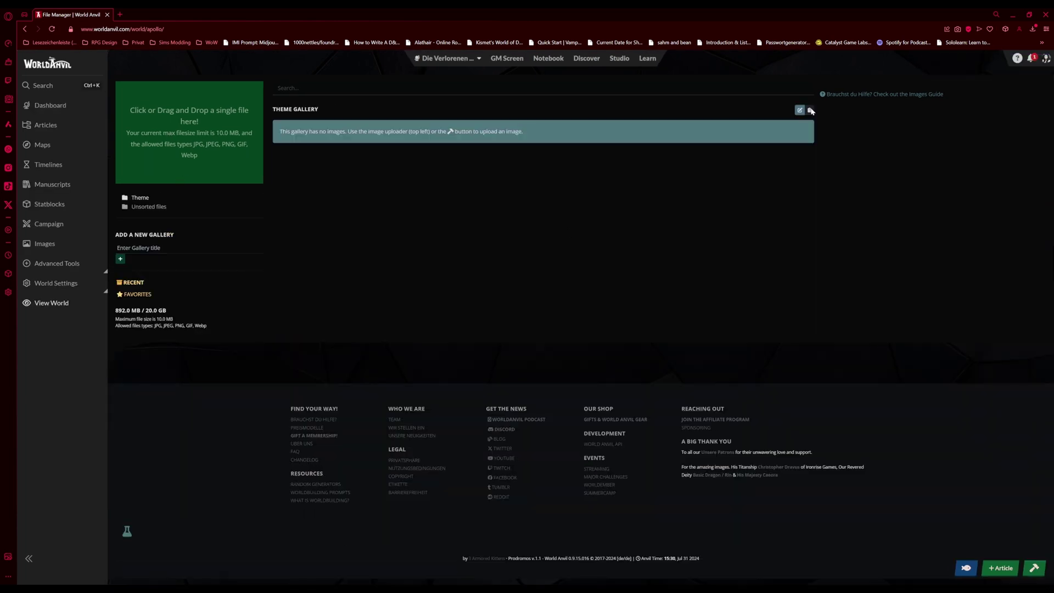
# Step: Upload the theme's header, background and icon images to the file manager and add them to the Theme gallery
pyautogui.moveTo(7, 187); pyautogui.dragTo(166, 124)
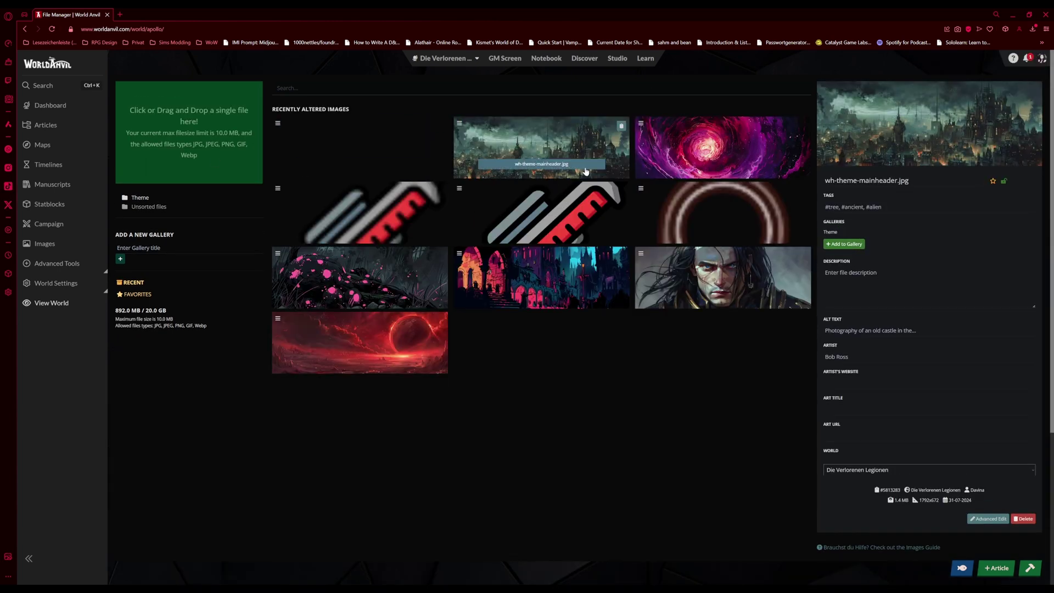
pyautogui.click(846, 288)
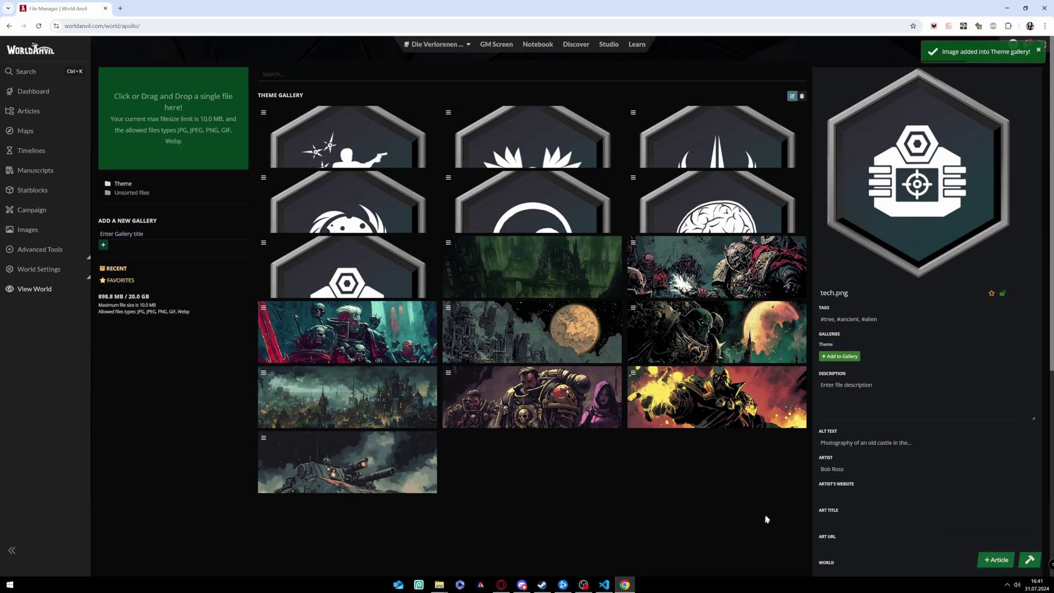
# Step: Set wh-theme-mainheader.jpg as the world cover in the world's styling settings
pyautogui.click(44, 270)
pyautogui.click(27, 328)
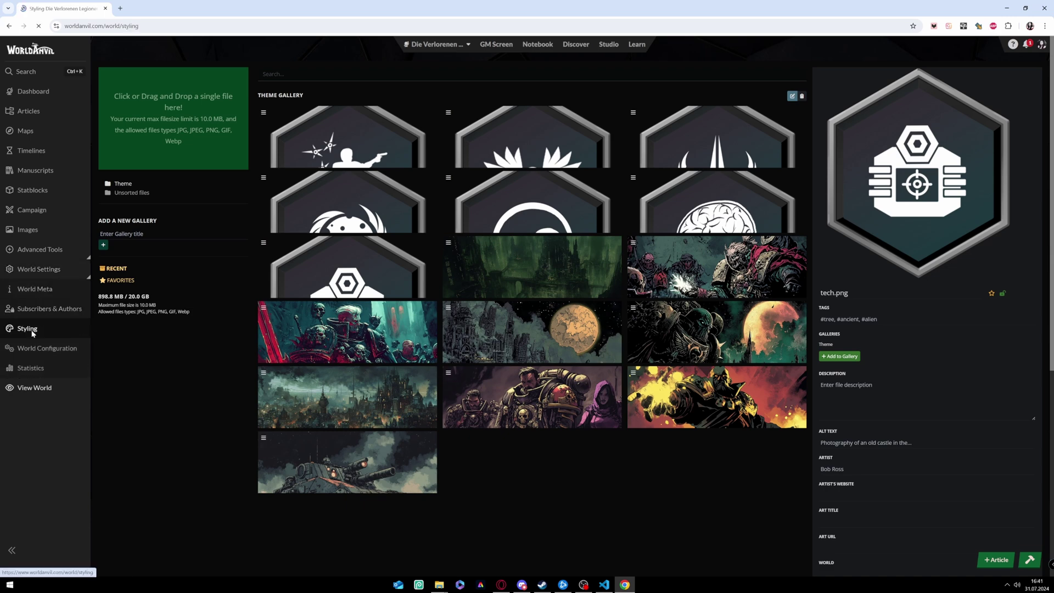
pyautogui.click(395, 214)
pyautogui.scroll(-3, 424, 278)
pyautogui.scroll(5, 424, 278)
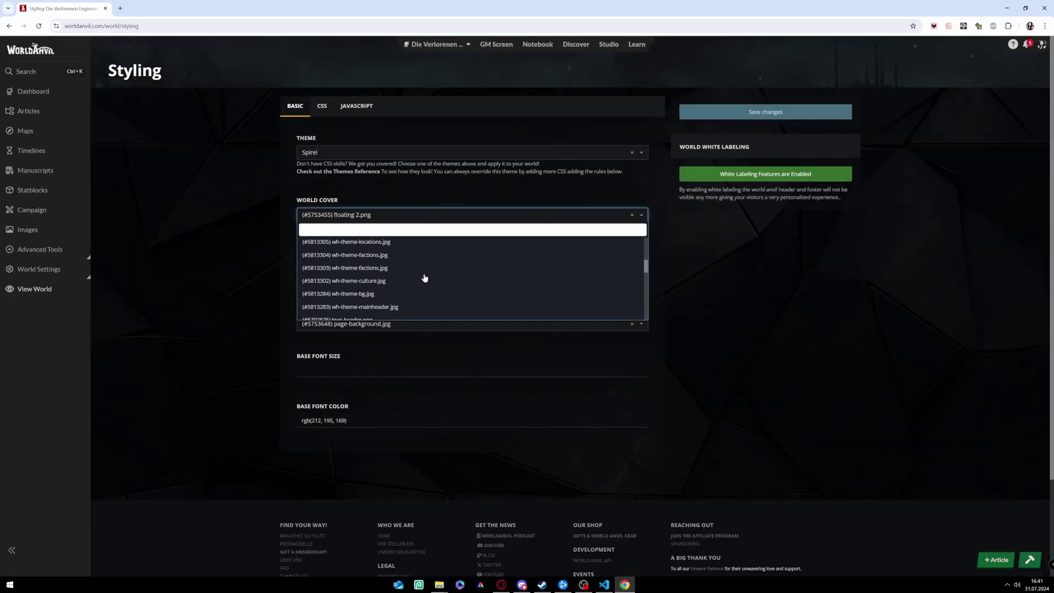
pyautogui.click(399, 246)
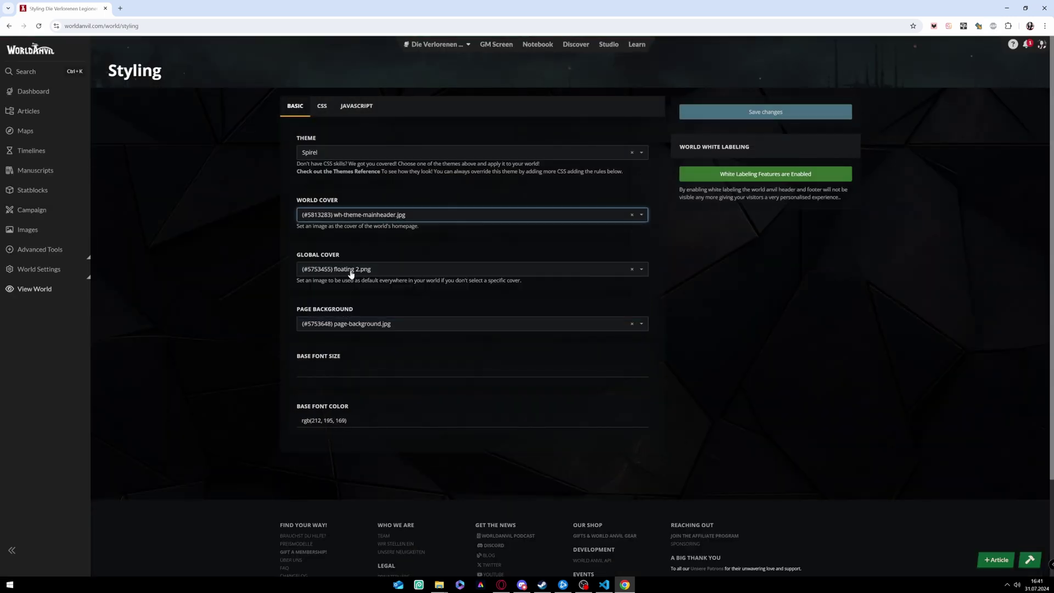
# Step: Set wh-theme-mainheader.jpg as the global cover
pyautogui.click(395, 269)
pyautogui.scroll(-4, 393, 340)
pyautogui.scroll(4, 417, 334)
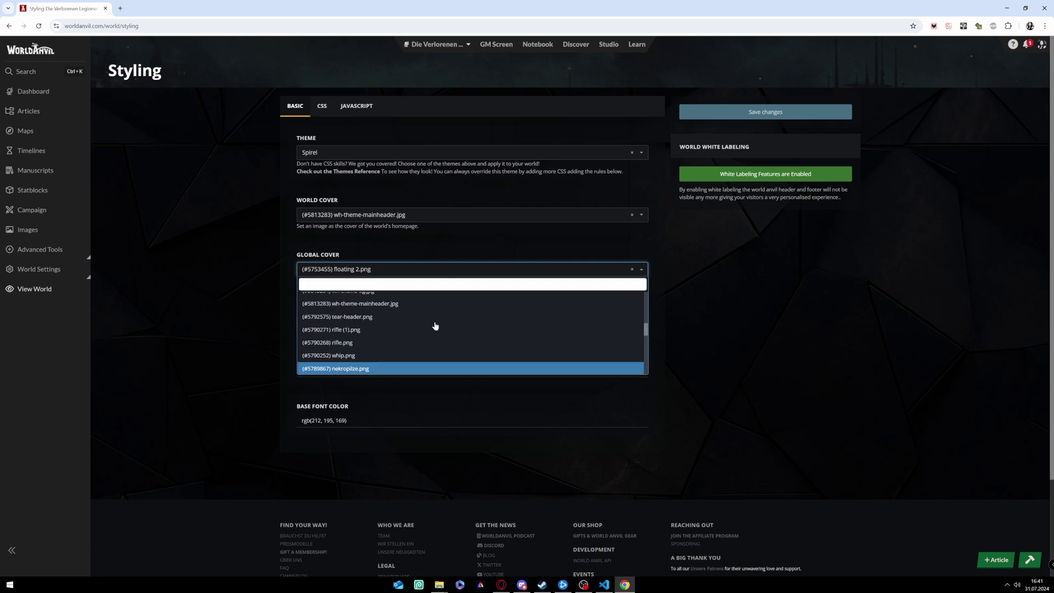
pyautogui.click(402, 348)
# Step: Set wh-theme-bg.jpg as the page background
pyautogui.click(406, 323)
pyautogui.scroll(8, 412, 379)
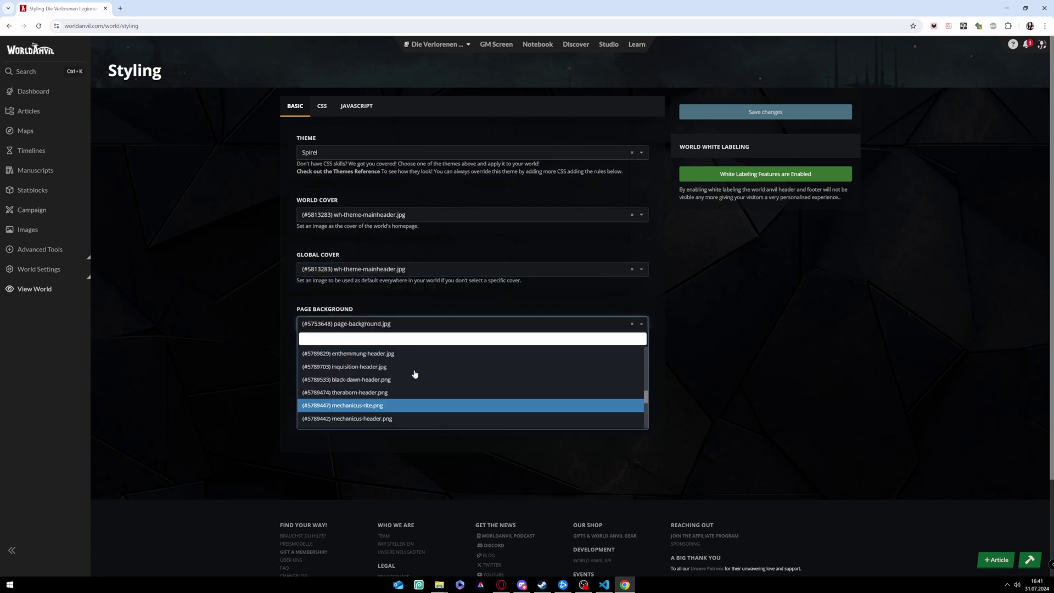
pyautogui.scroll(-3, 406, 384)
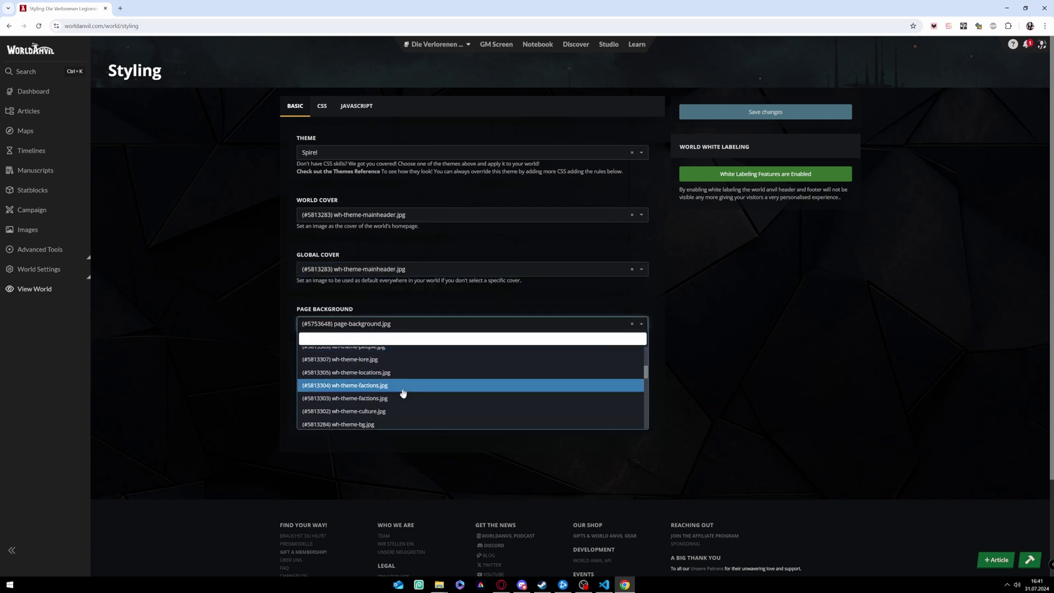
pyautogui.click(398, 423)
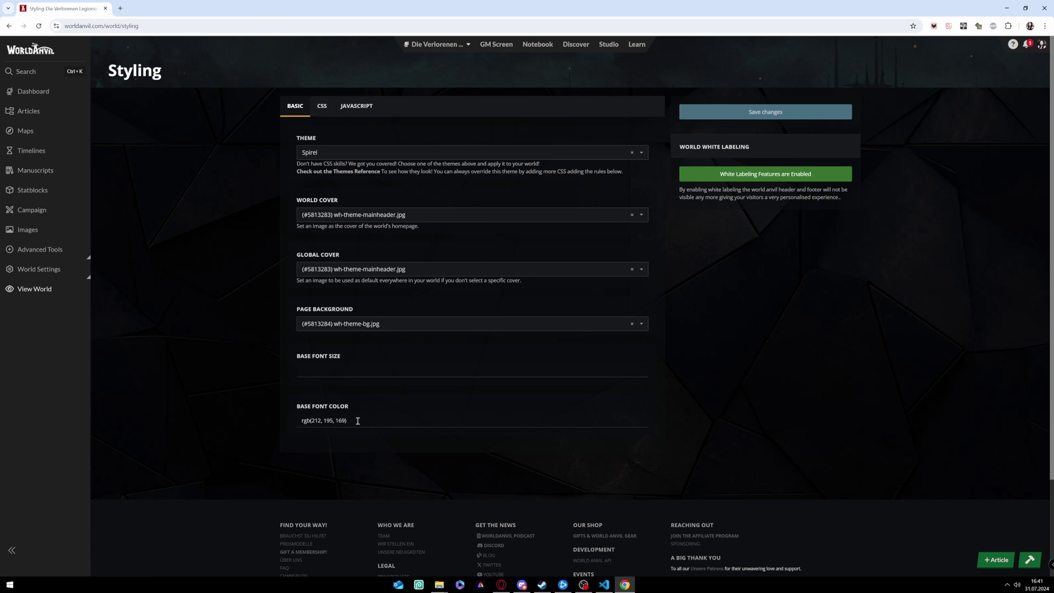
# Step: Clear the base font colour in the basic styling settings
pyautogui.tripleClick(357, 421)
pyautogui.press('BackSpace')
pyautogui.click(933, 422)
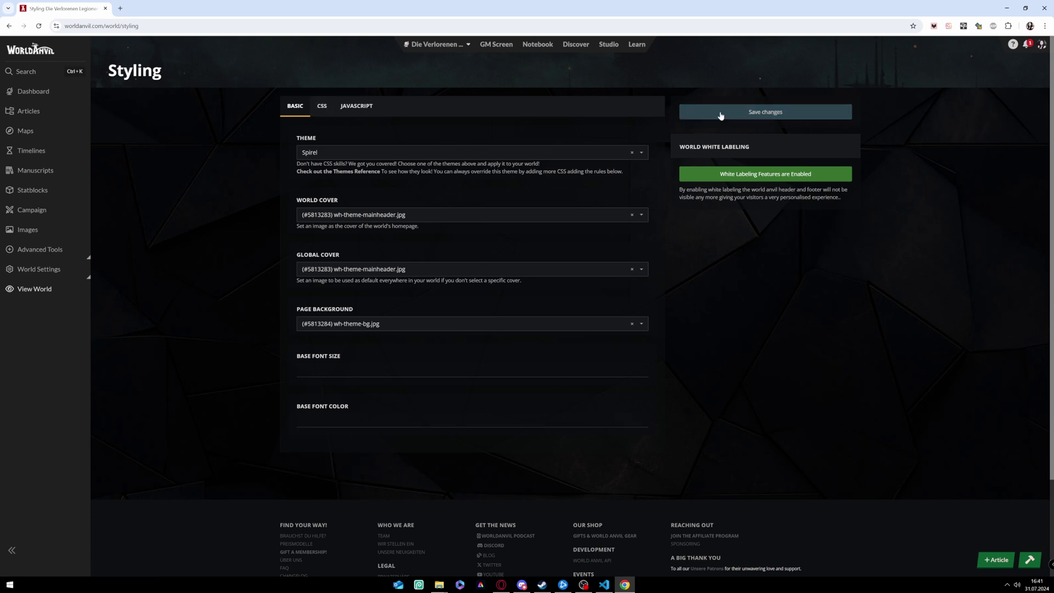
# Step: Save the changes to the world's styling settings
pyautogui.click(720, 111)
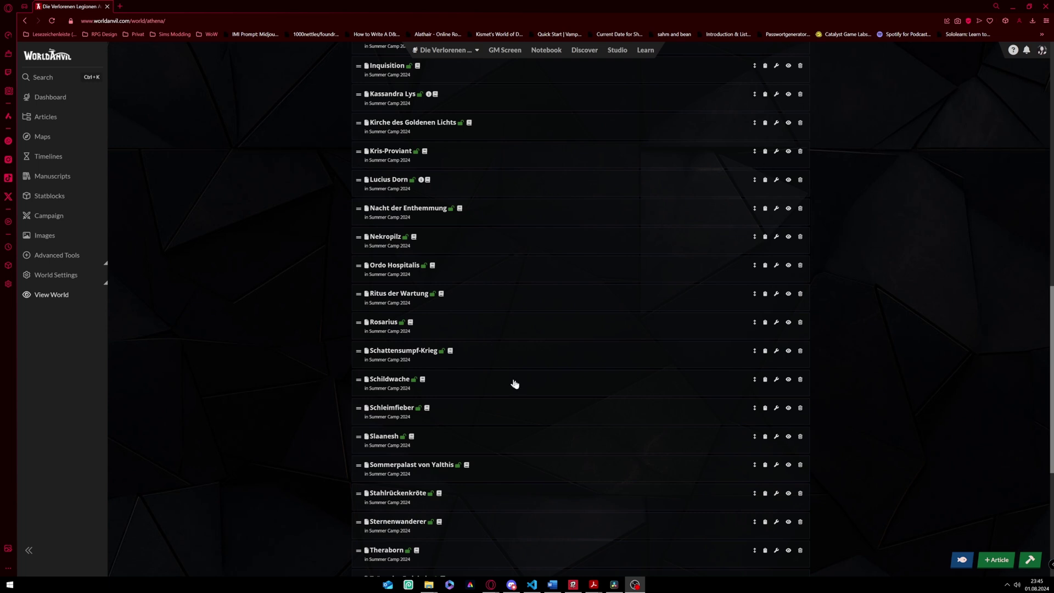
# Step: Open the Slaanesh article for editing and review its basic design settings, including the cover image, excerpt and mouseover snippet
pyautogui.click(777, 439)
pyautogui.click(777, 439)
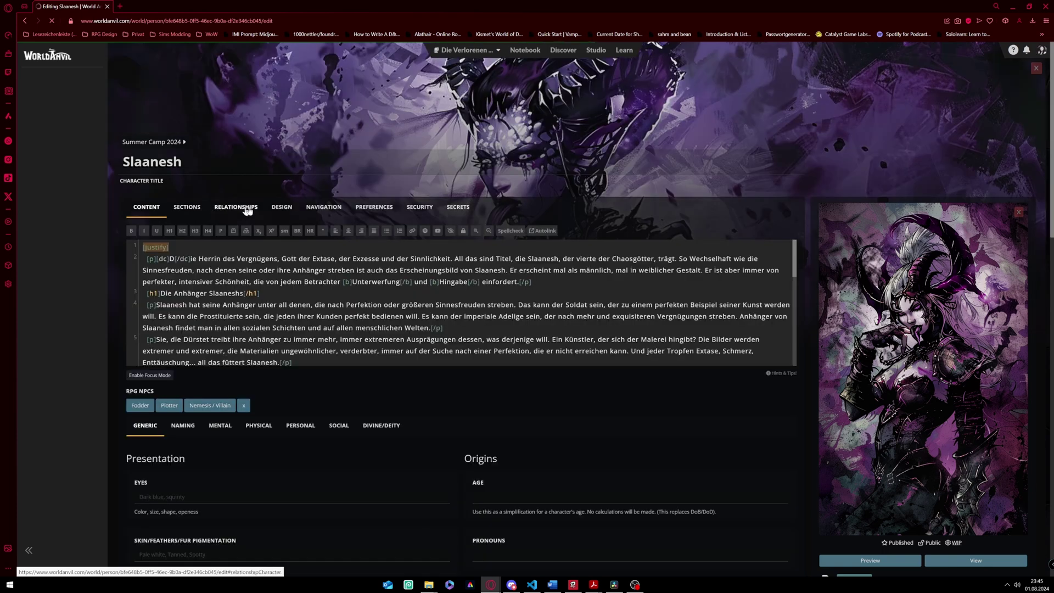
pyautogui.click(278, 208)
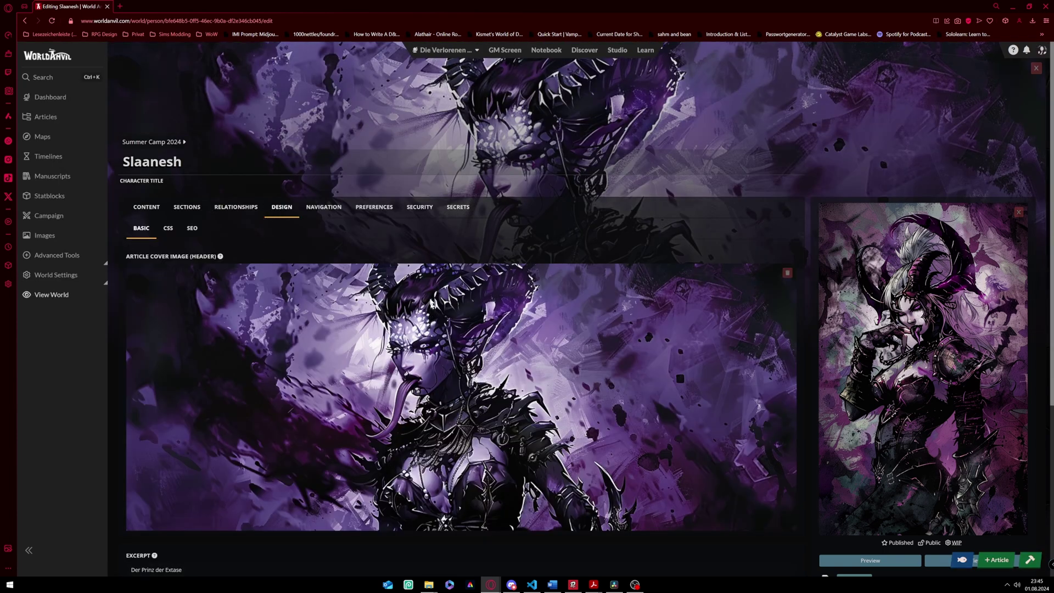
pyautogui.scroll(-2, 260, 349)
pyautogui.scroll(-2, 250, 447)
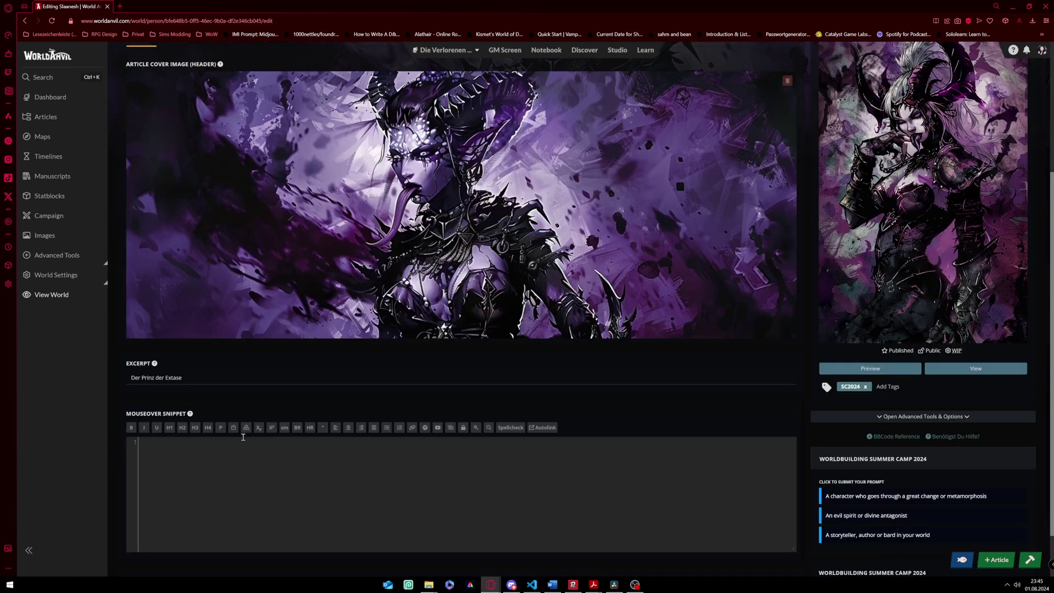
pyautogui.scroll(3, 316, 307)
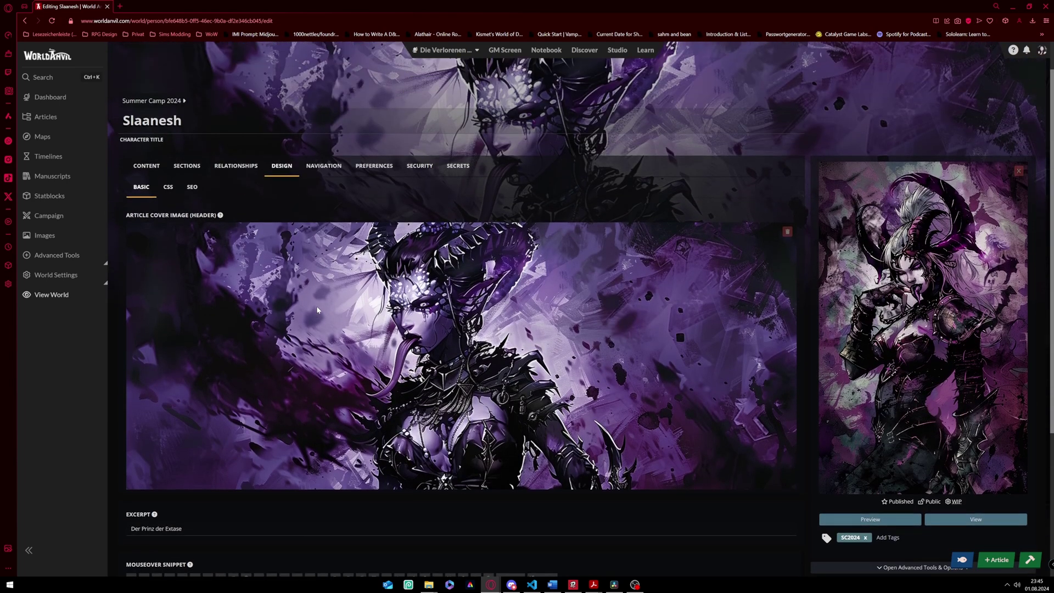
pyautogui.click(142, 172)
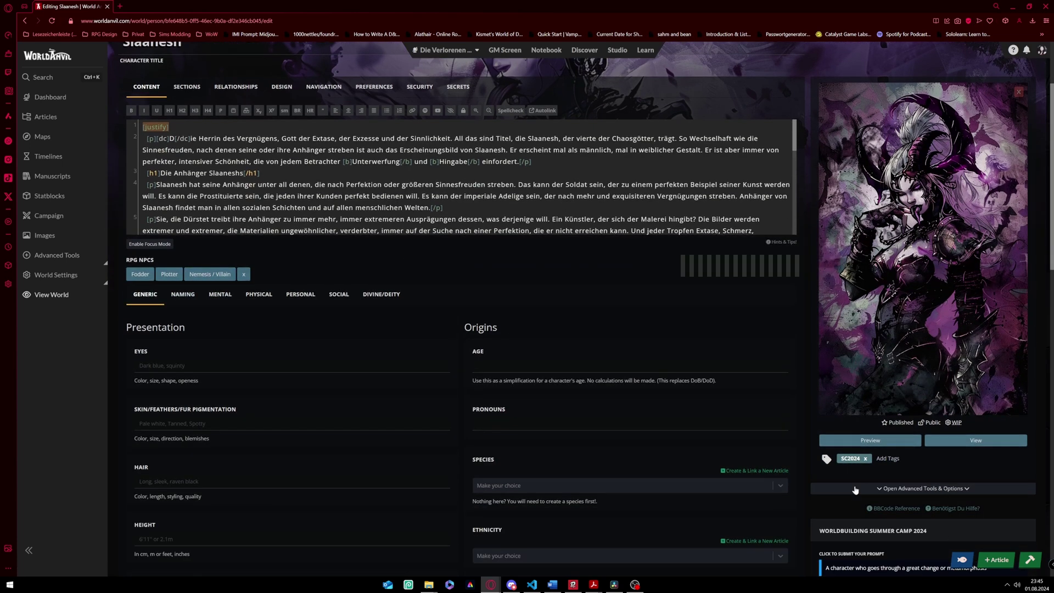
# Step: Add the tag style-slaanesh to the Slaanesh article
pyautogui.scroll(-2, 862, 466)
pyautogui.click(895, 412)
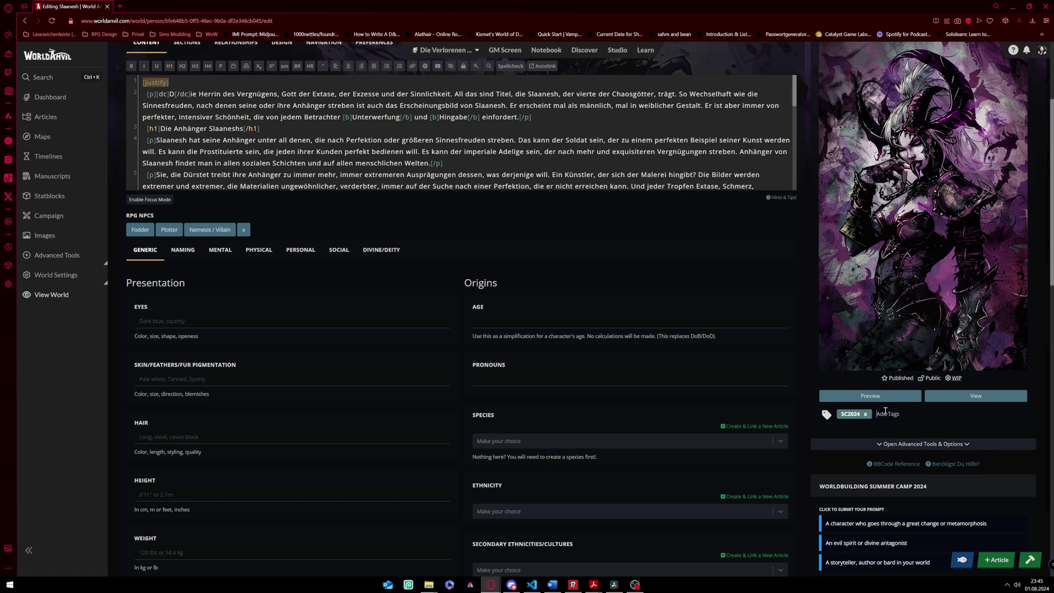
pyautogui.write('style-slaanesh')
pyautogui.press('Return')
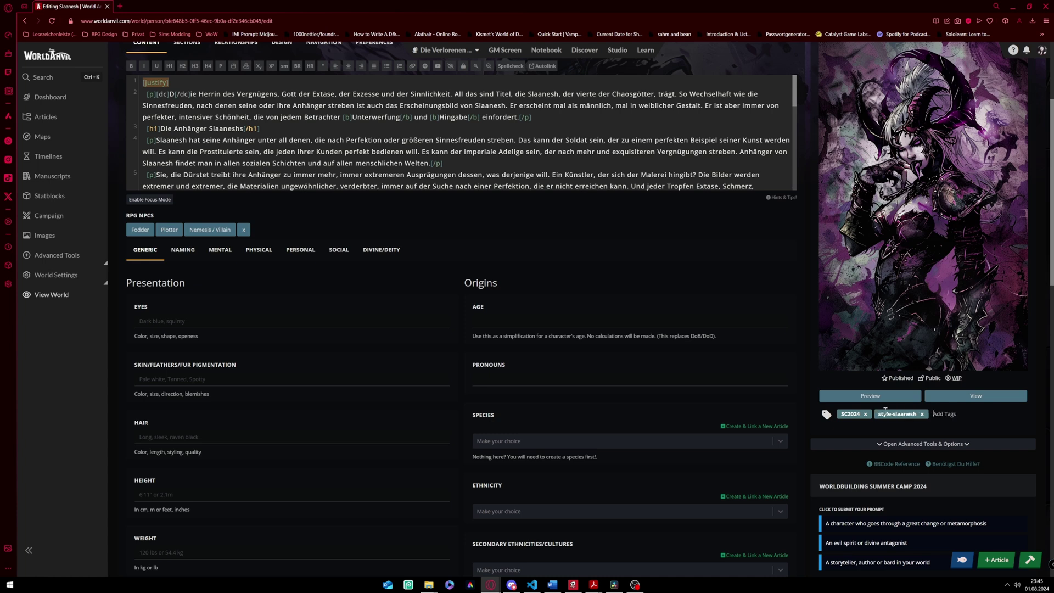
pyautogui.click(991, 423)
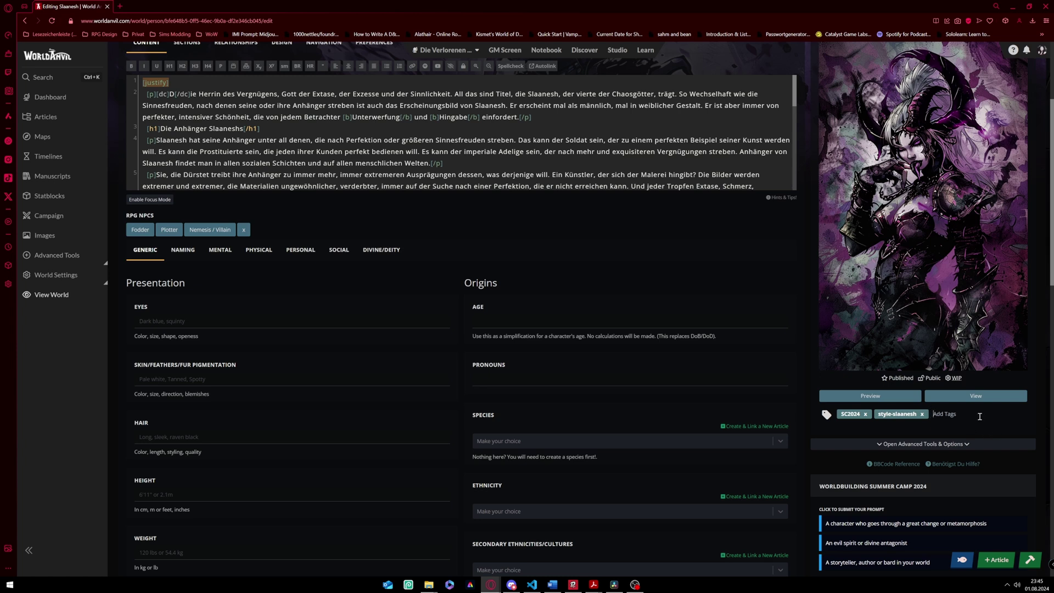